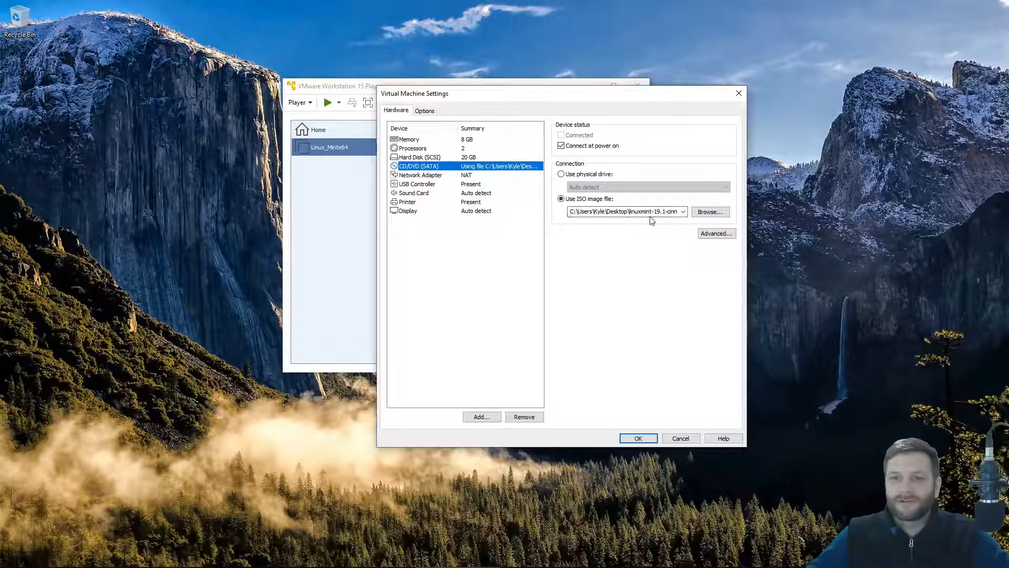
Switch the VM's CD/DVD to the physical drive and disable Connect at power on.
left_click(581, 174)
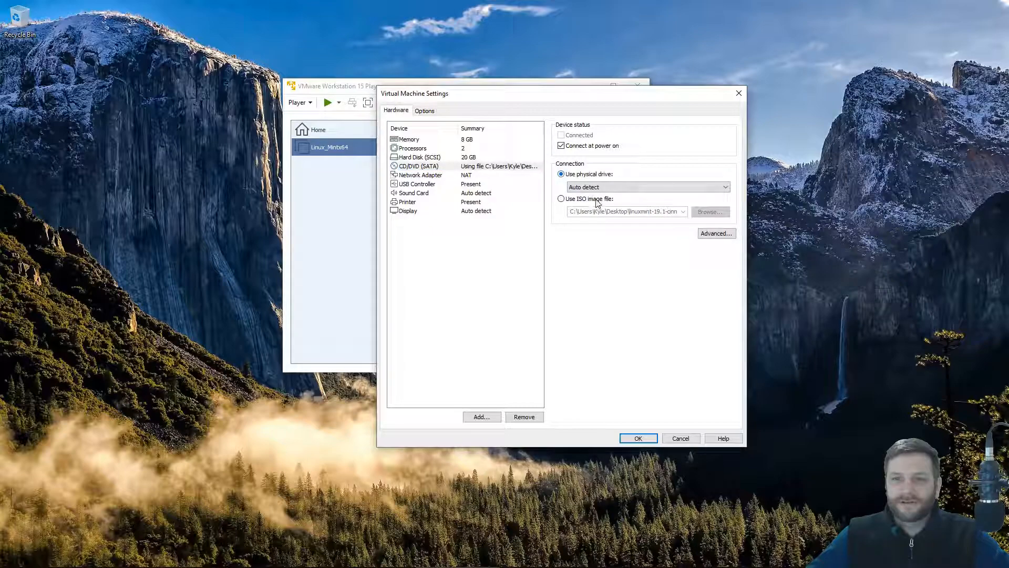
left_click(561, 146)
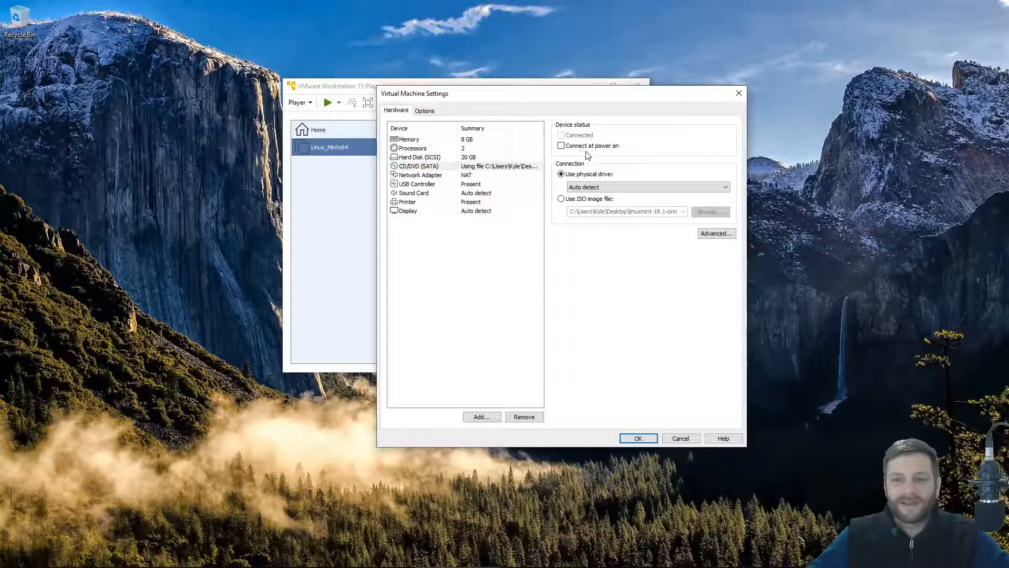
left_click(637, 438)
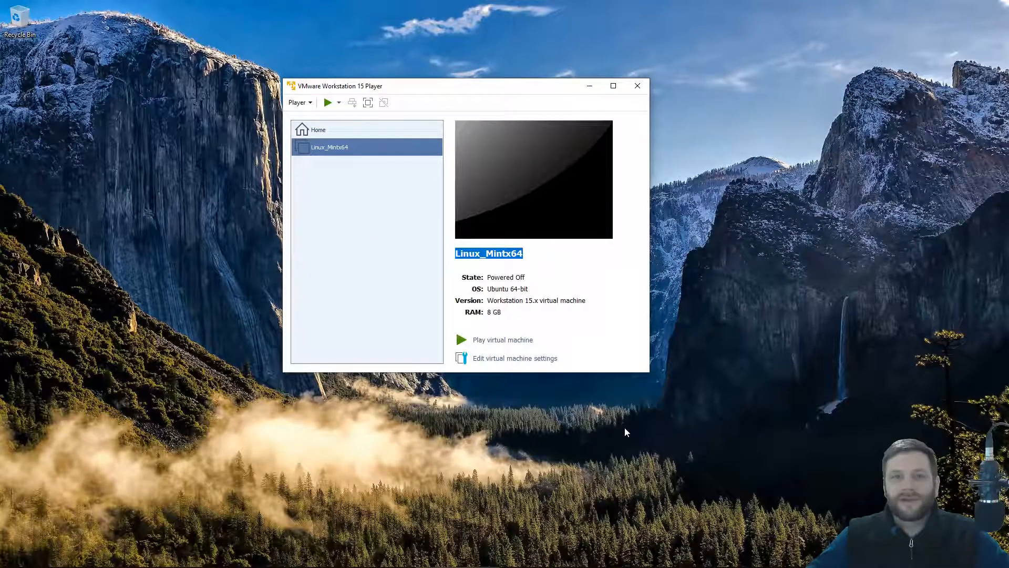
Start the Linux_Mintx64 virtual machine.
left_click(477, 254)
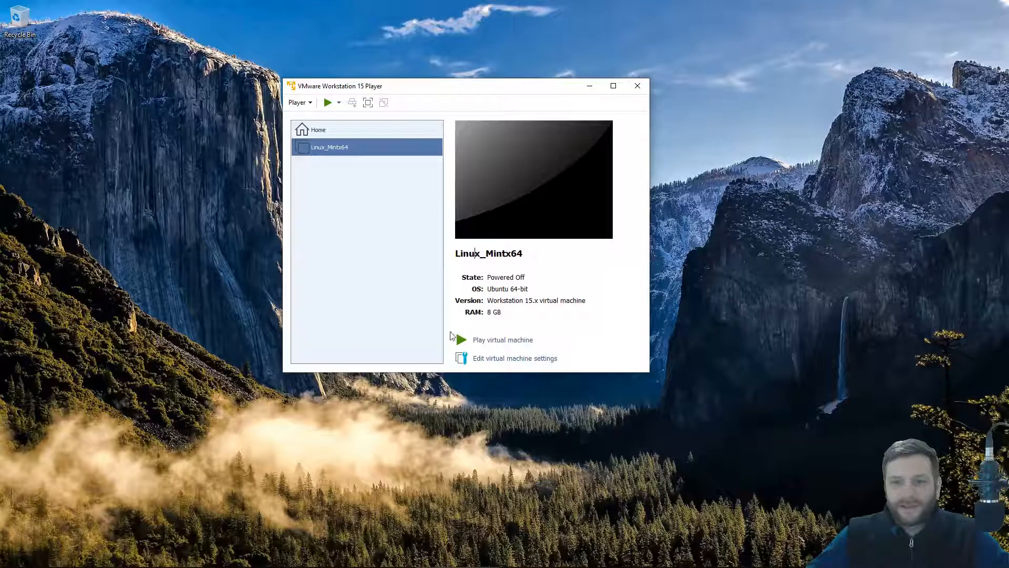
left_click(495, 341)
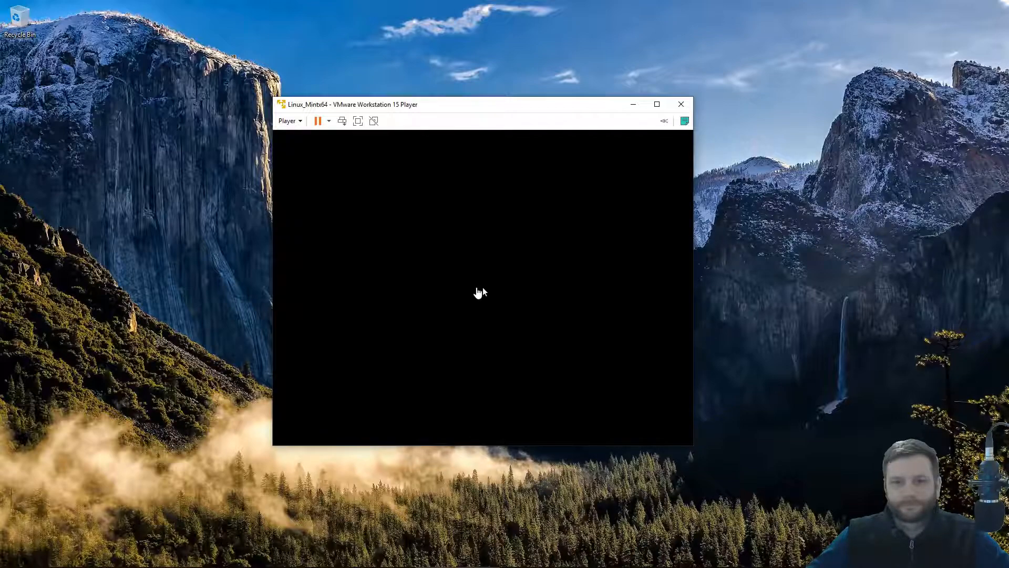
left_click_drag(487, 108, 450, 90)
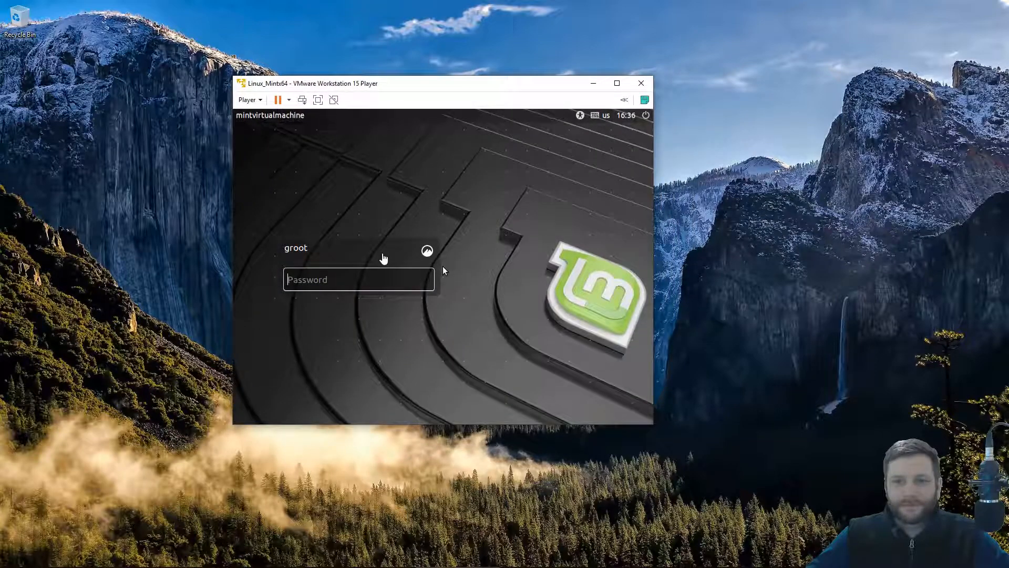
Log in to the Mint Cinnamon desktop with the account password.
left_click(443, 270)
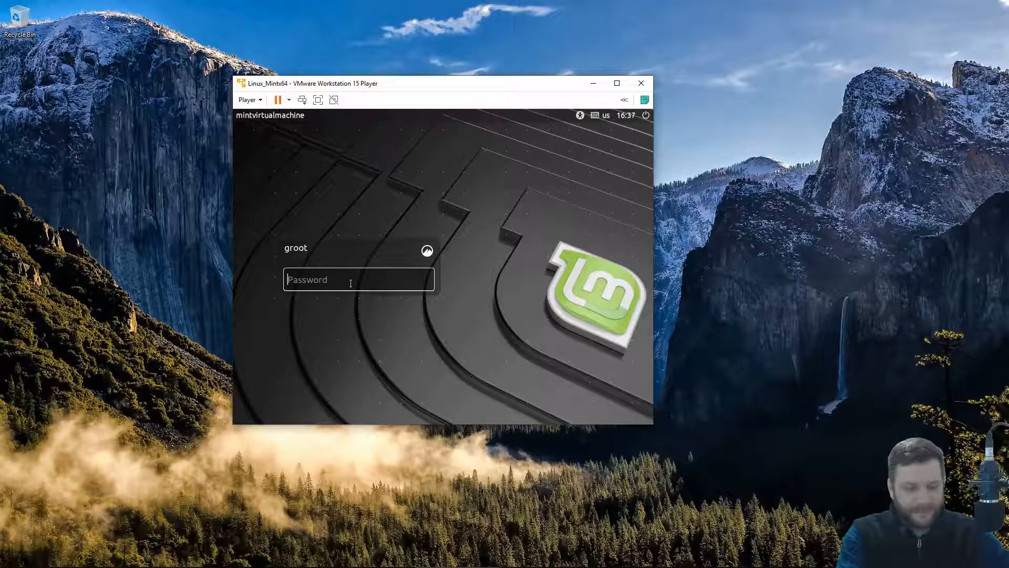
left_click(427, 250)
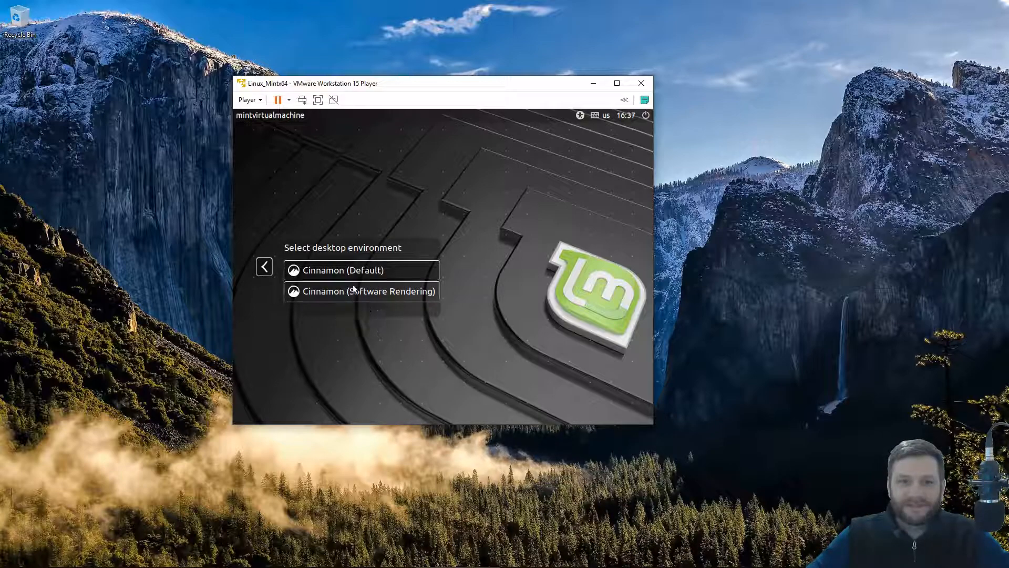
left_click(259, 272)
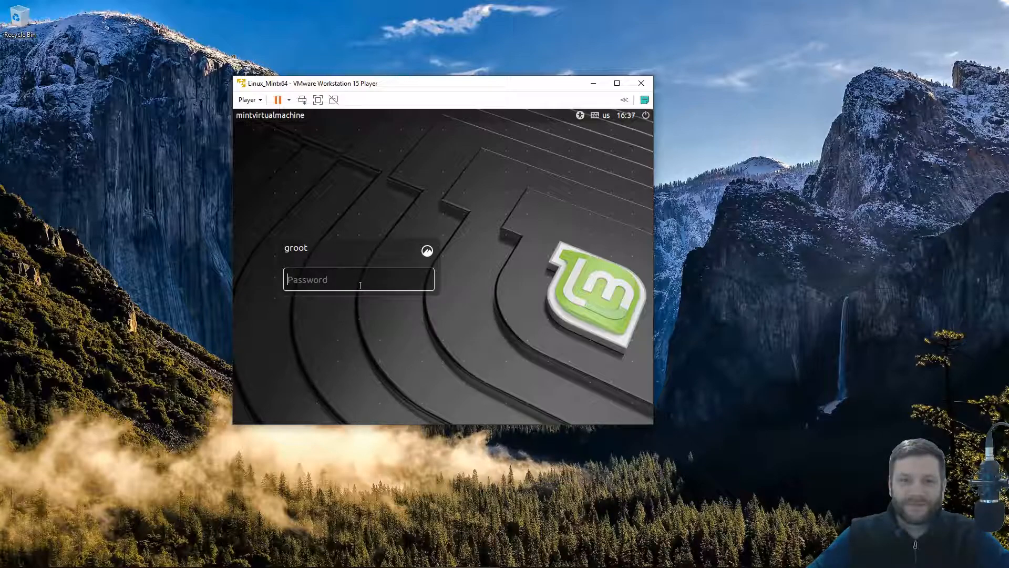
type("****")
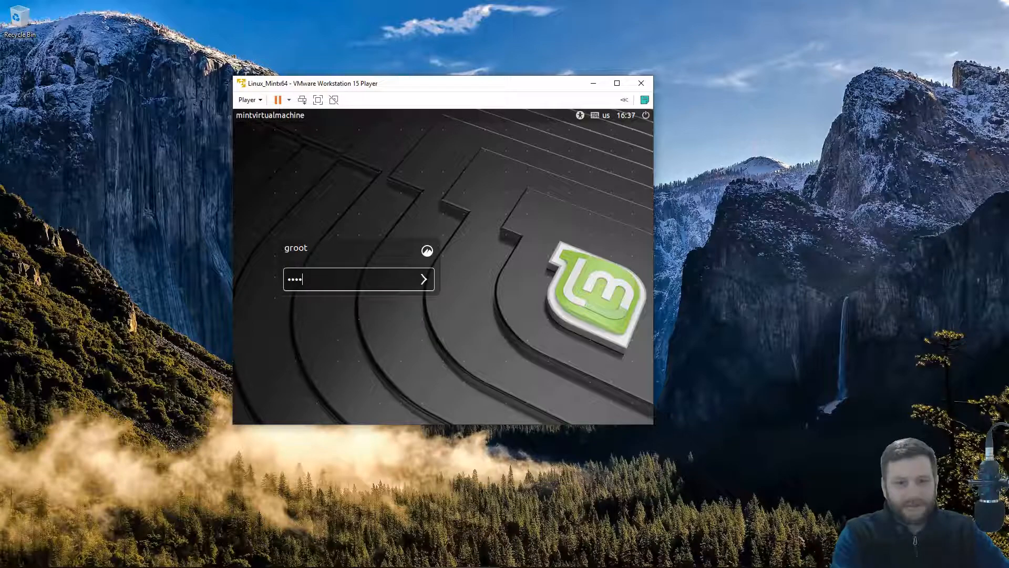
key("Return")
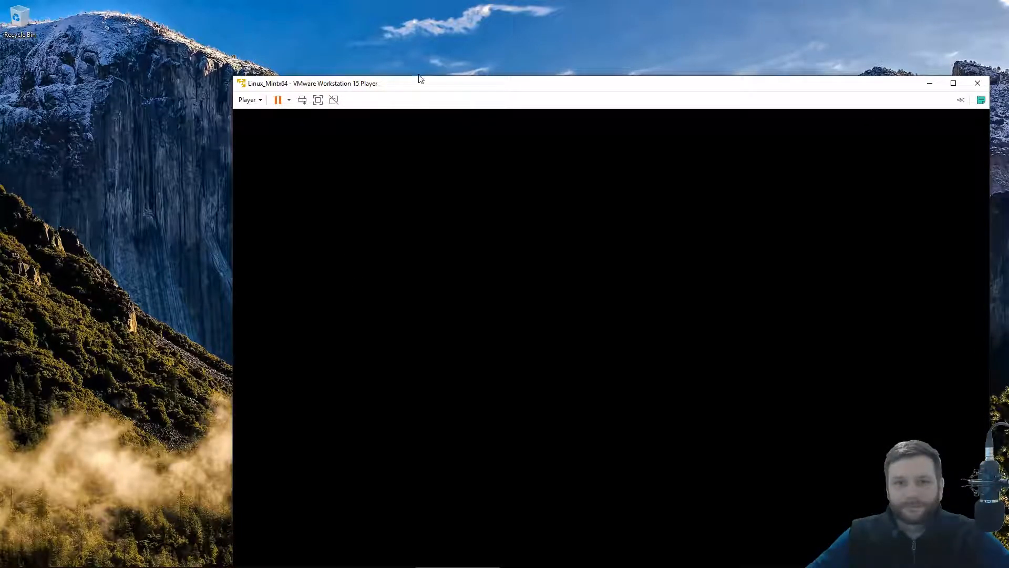
left_click_drag(418, 80, 357, 5)
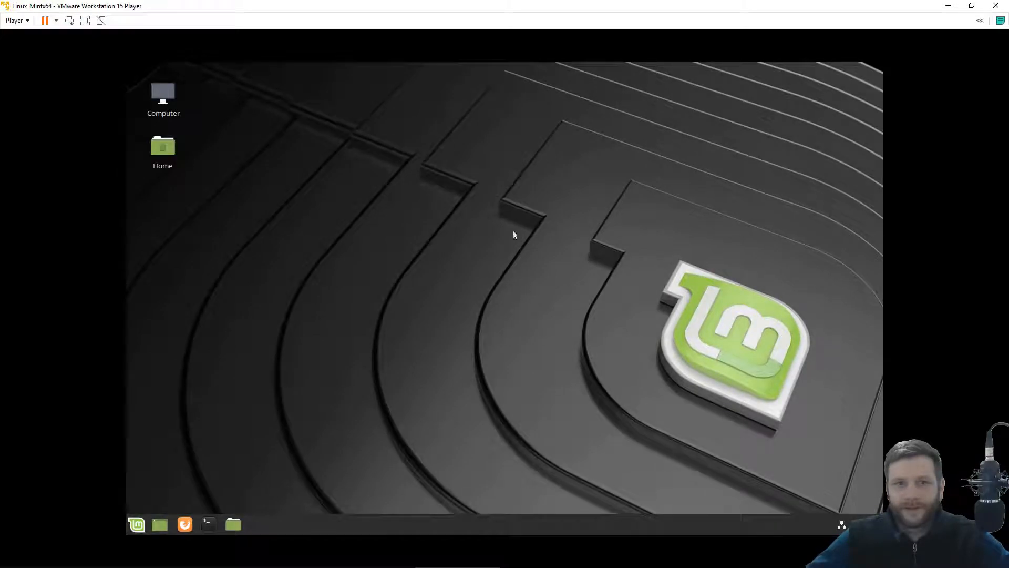
Uncheck the Welcome screen's show-at-startup option and close the Welcome screen.
left_click_drag(563, 147, 534, 133)
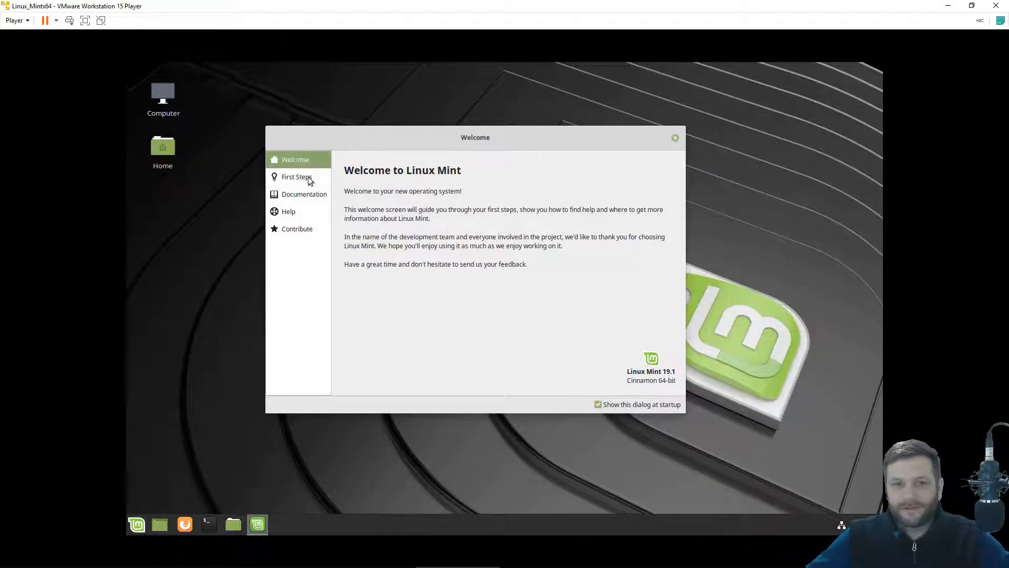
left_click(598, 406)
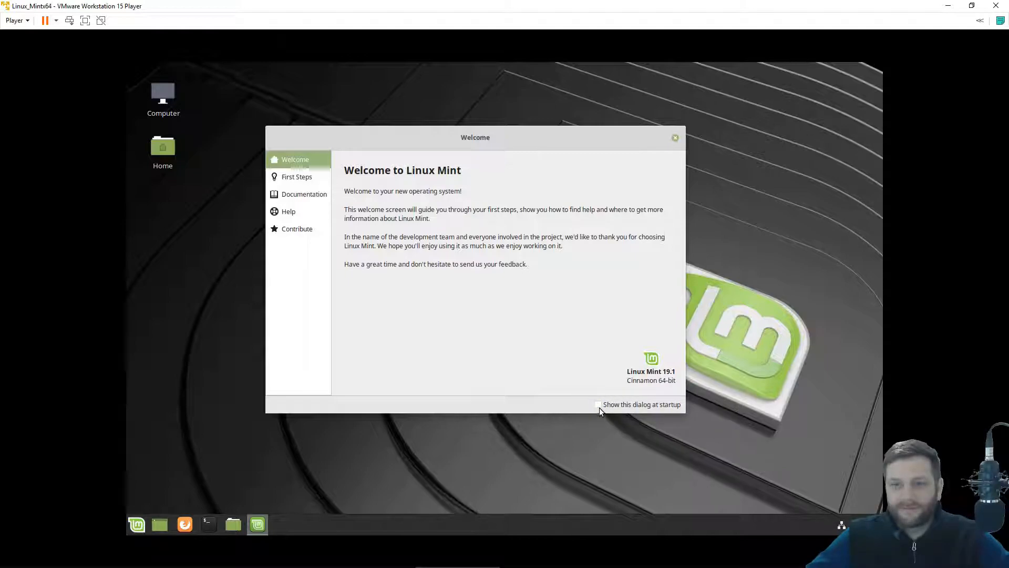
left_click(676, 138)
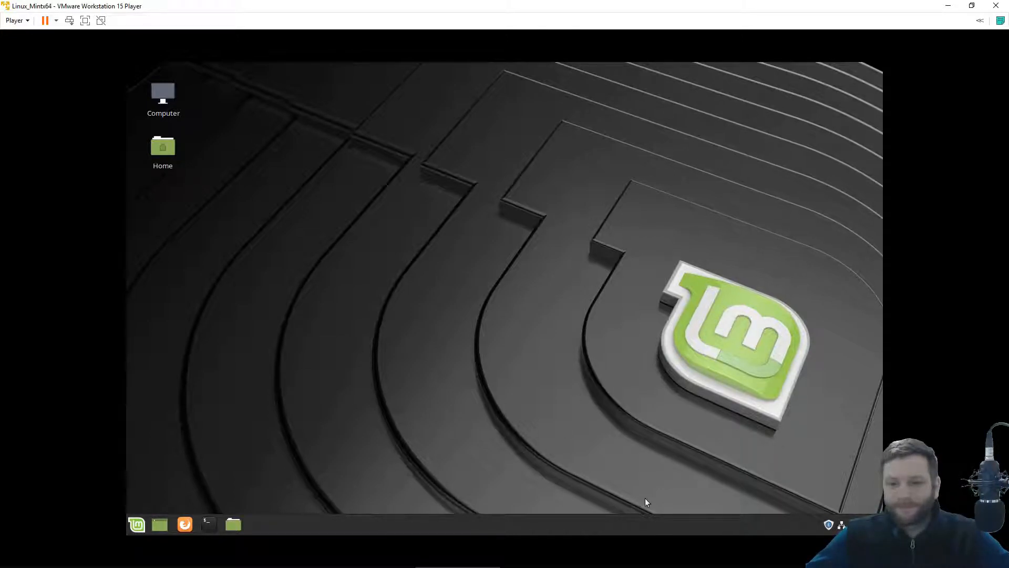
Open Update Manager from the tray and load the update list.
left_click(828, 525)
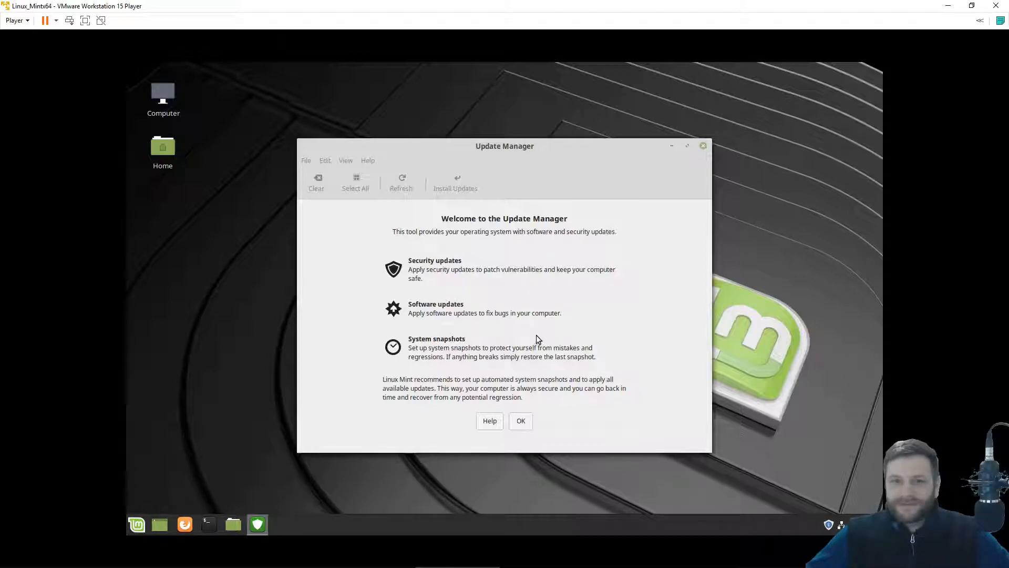
left_click_drag(492, 149, 489, 125)
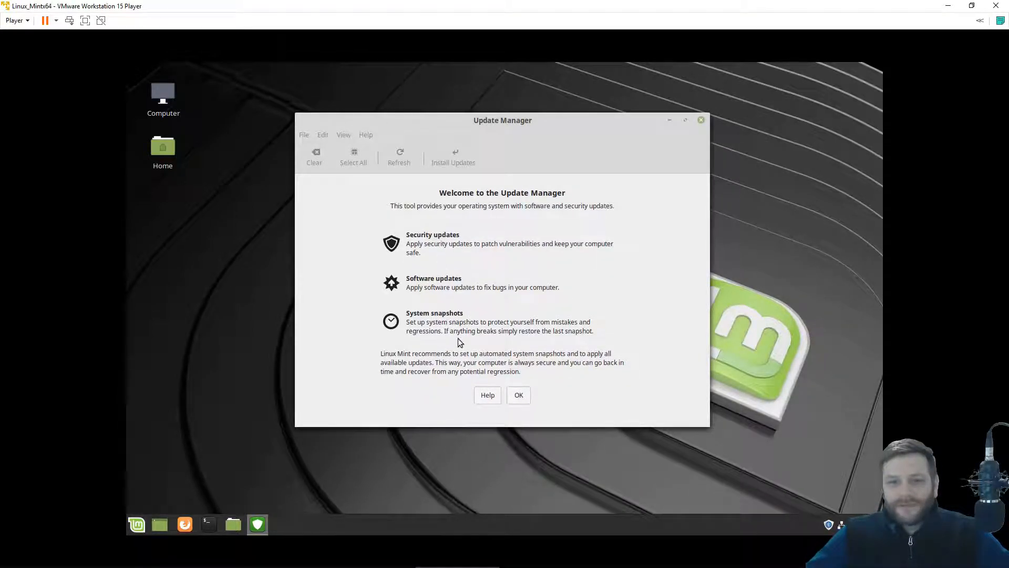
left_click(517, 394)
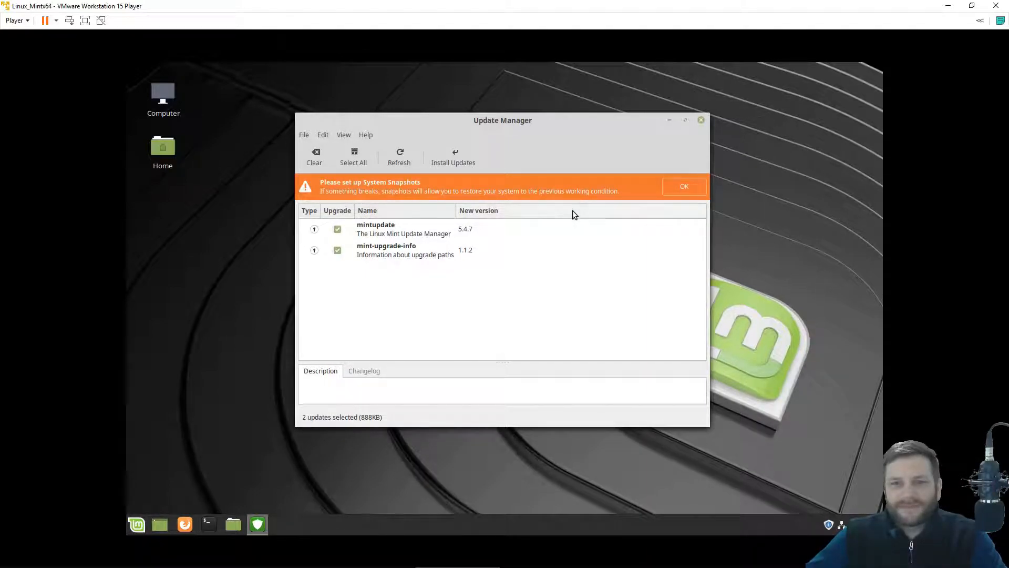
Accept the snapshot prompt, authenticate, then close Timeshift without creating any snapshot.
left_click(671, 189)
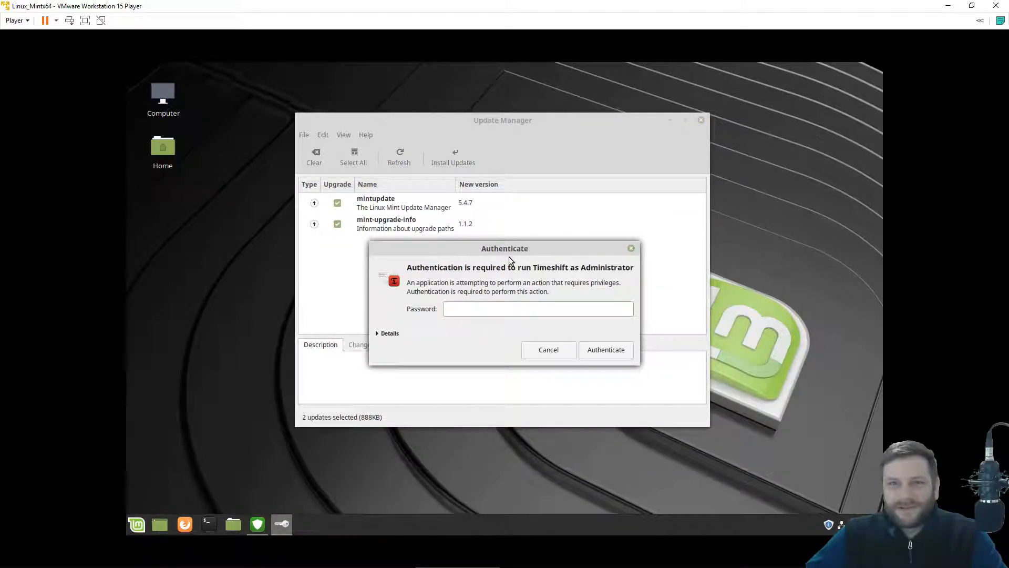
type("*****")
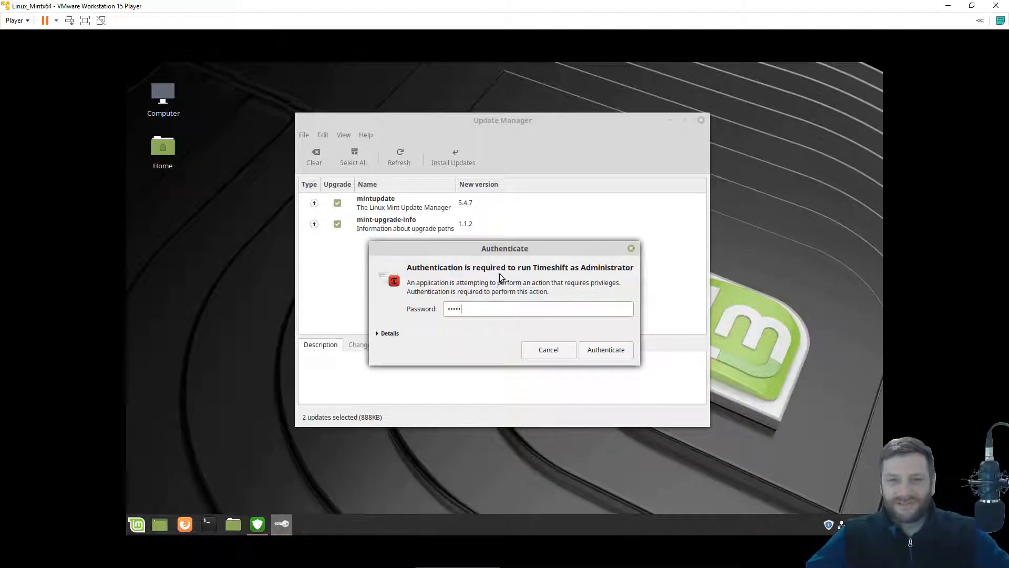
left_click(597, 356)
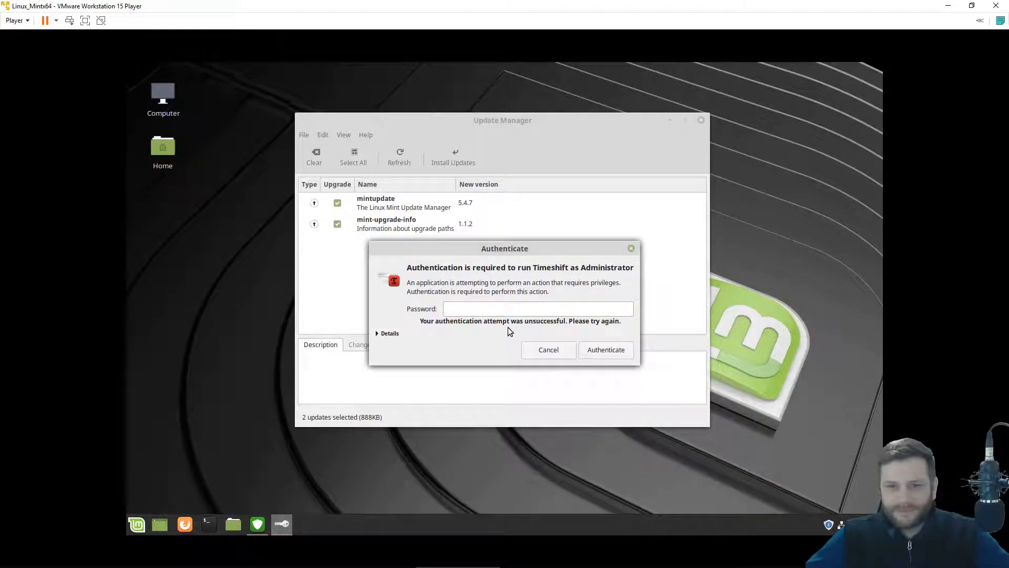
type("••••")
left_click(606, 351)
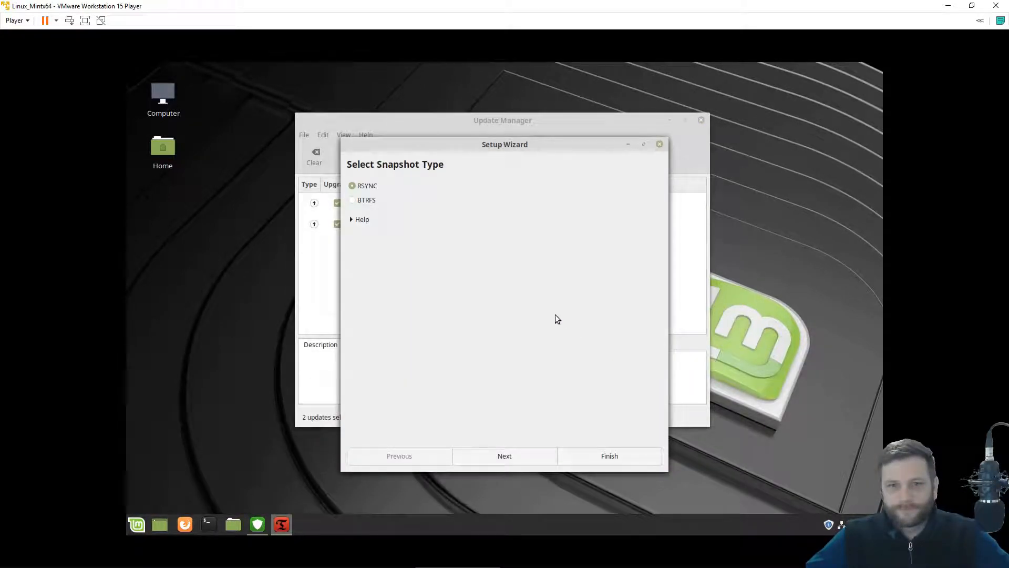
left_click(360, 219)
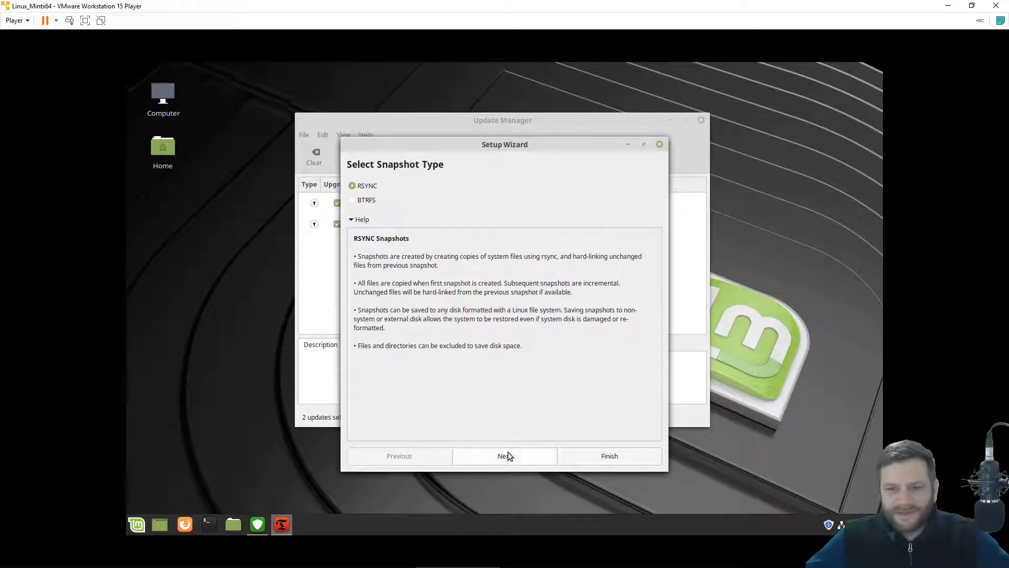
left_click(659, 145)
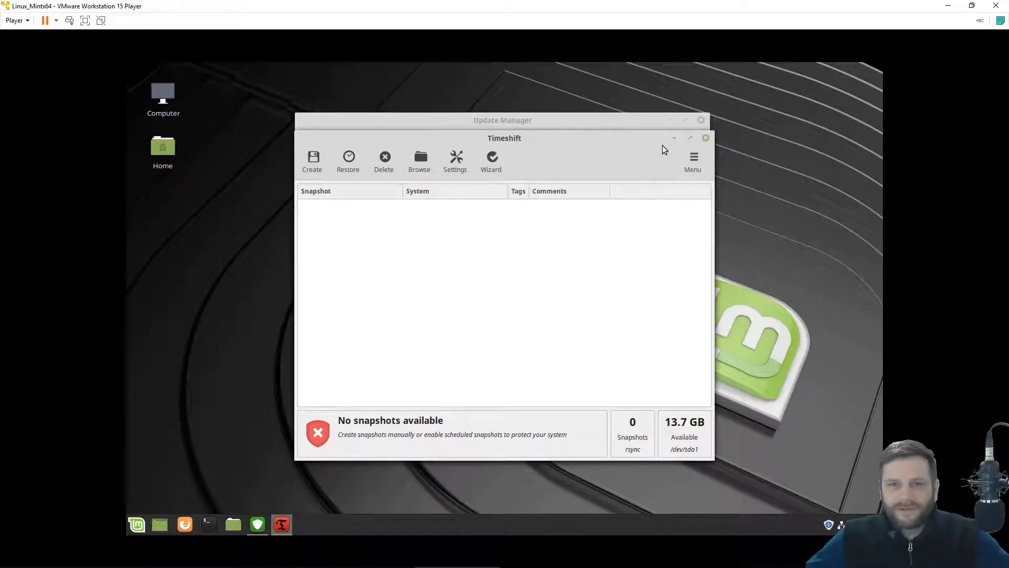
left_click(703, 138)
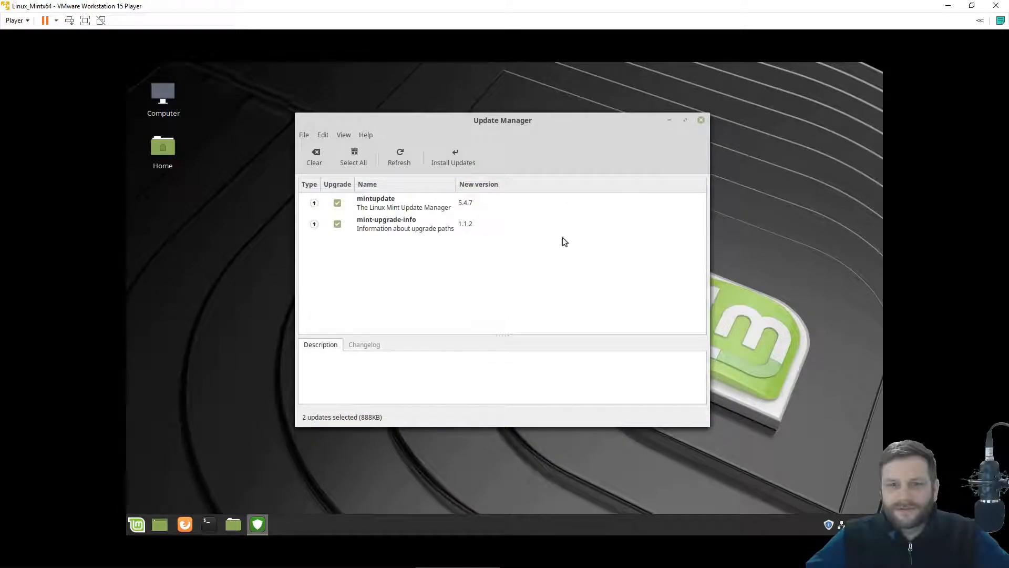
Browse the Update Manager's menus for preferences and display options.
left_click(323, 136)
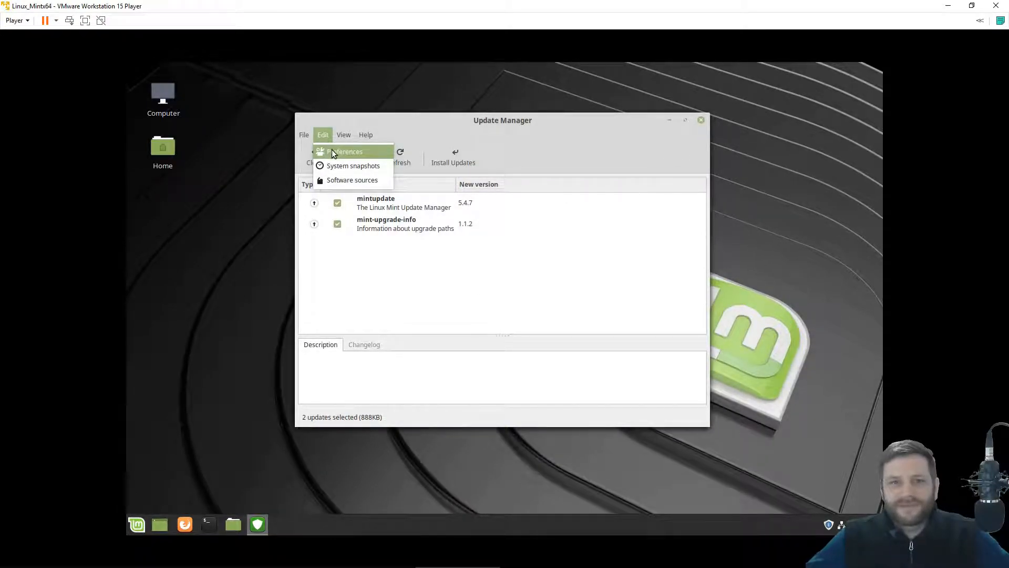
left_click(361, 133)
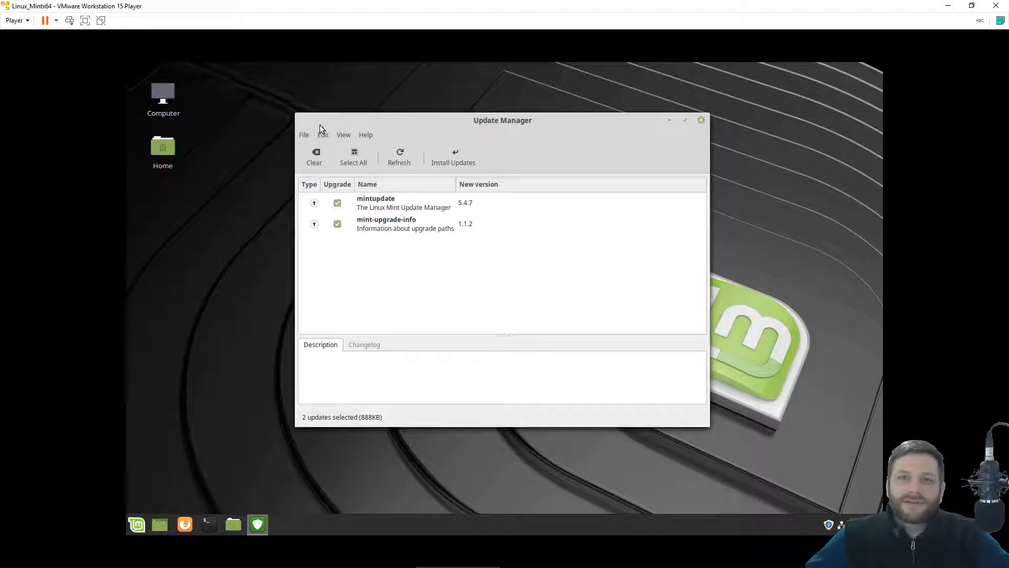
left_click(304, 136)
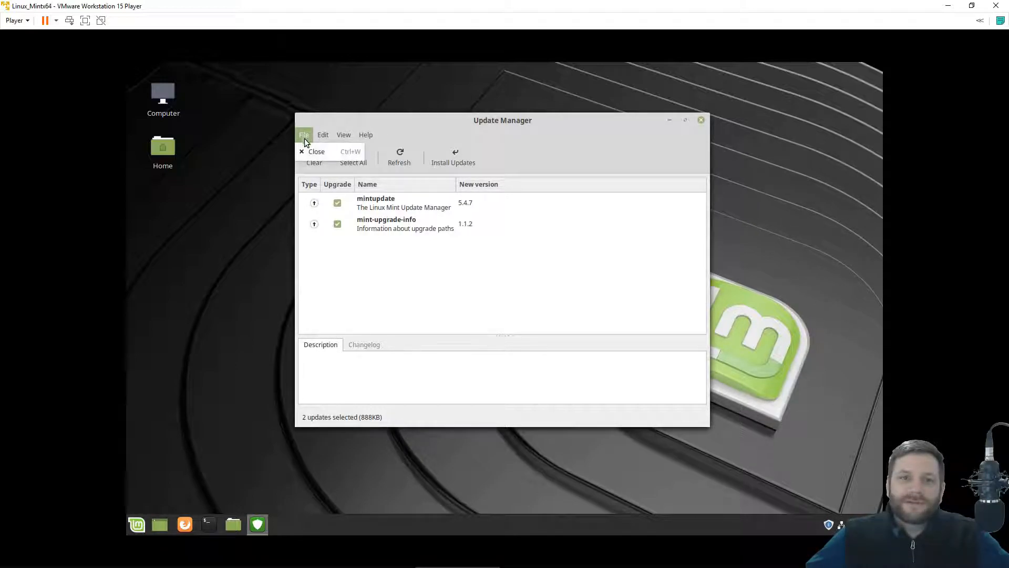
left_click(377, 292)
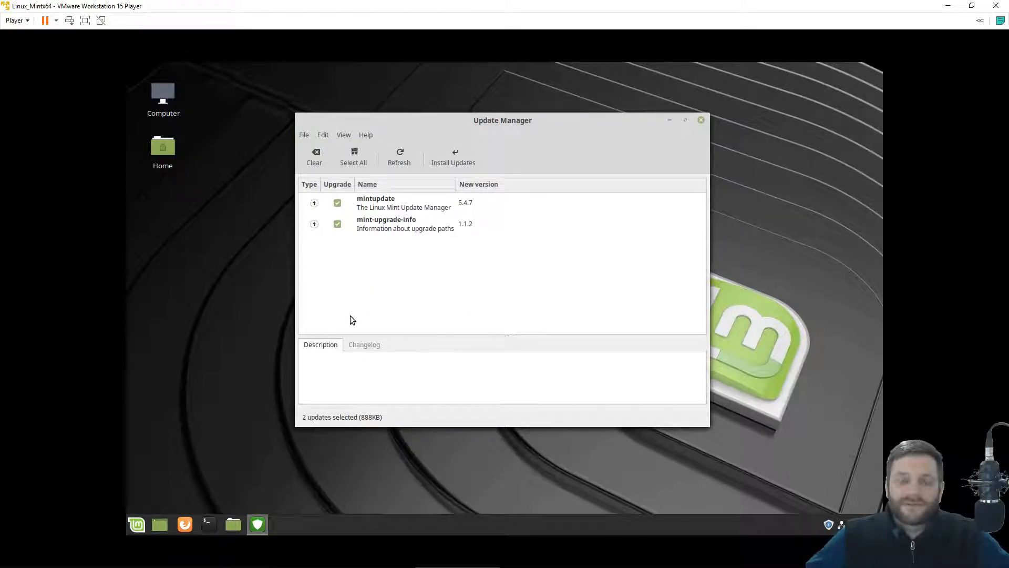
left_click(322, 137)
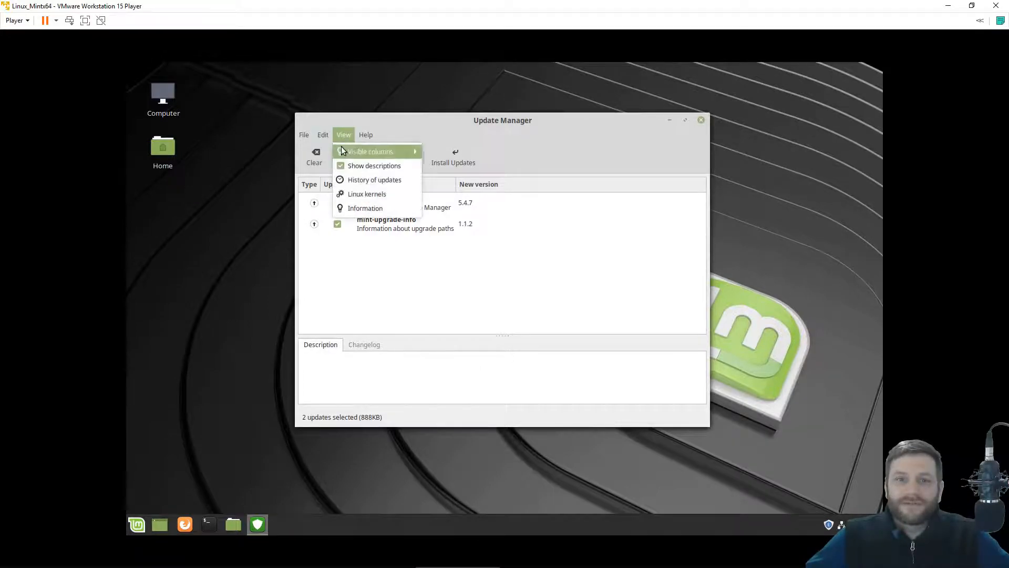
In Preferences, disable the missing-snapshots warning and local mirror suggestions, then apply.
left_click(332, 153)
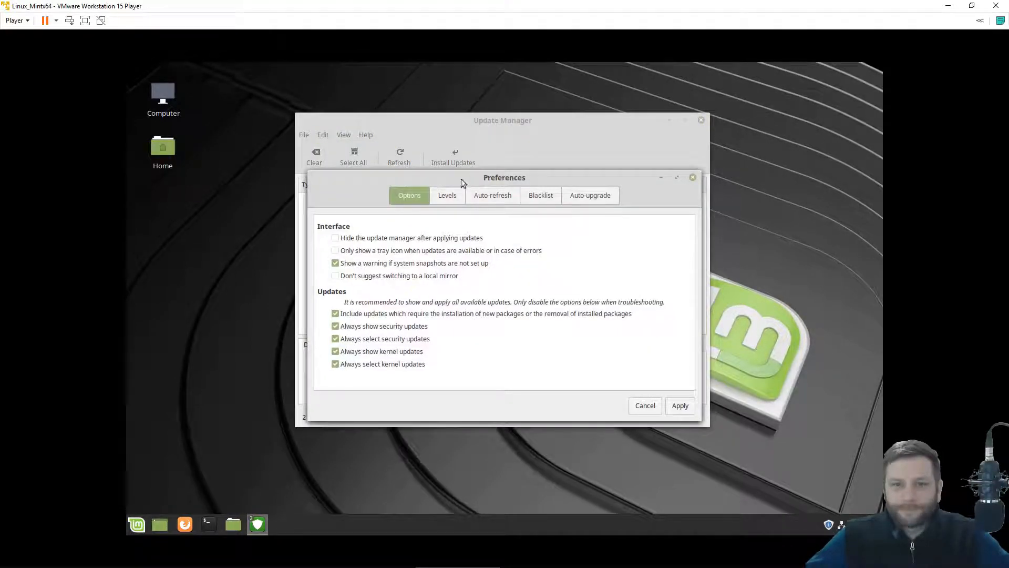
left_click(334, 265)
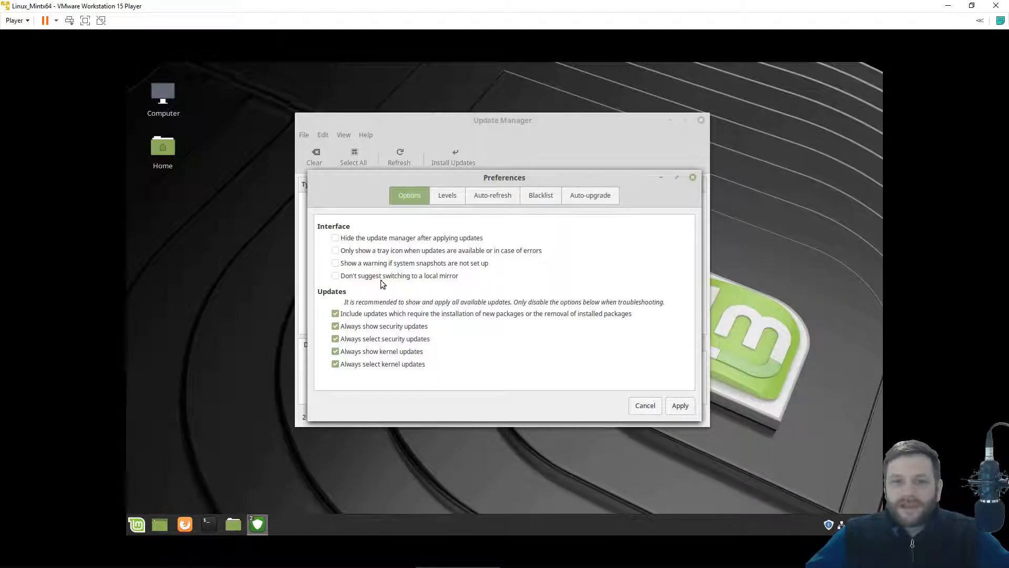
left_click(335, 275)
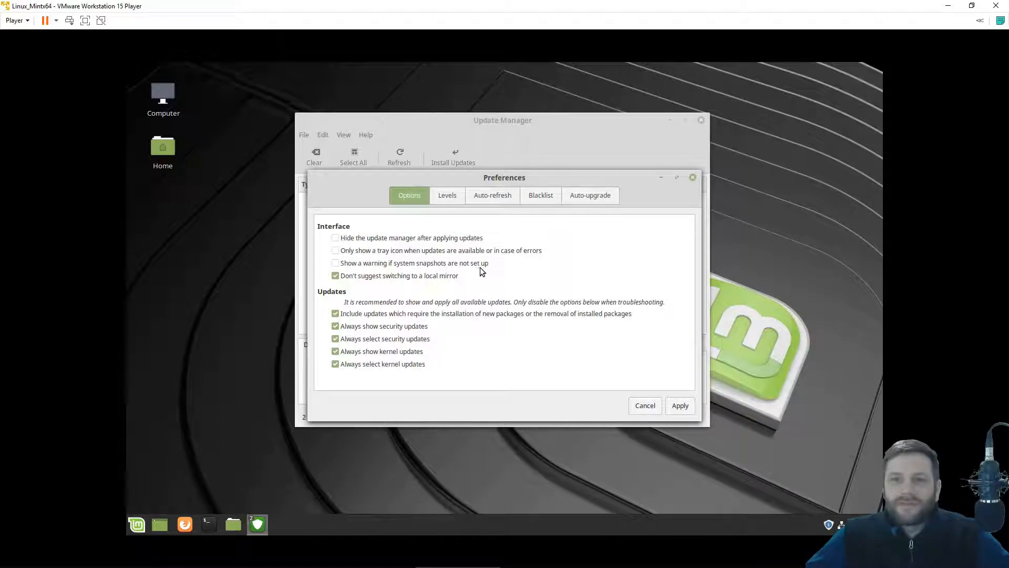
left_click(680, 405)
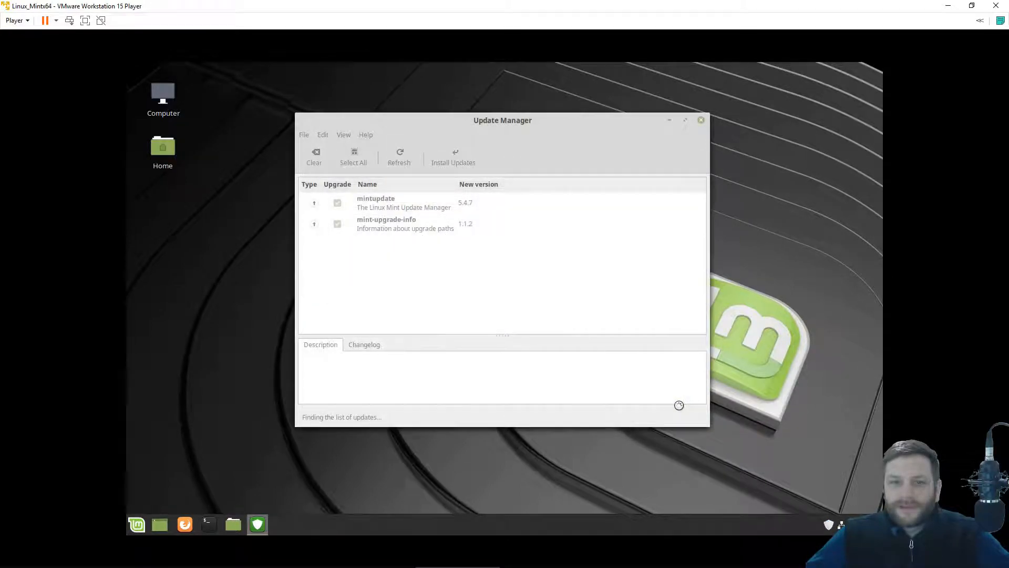
Install the mintupdate and mint-upgrade-info updates after authenticating, viewing the detailed log.
left_click_drag(455, 120, 441, 123)
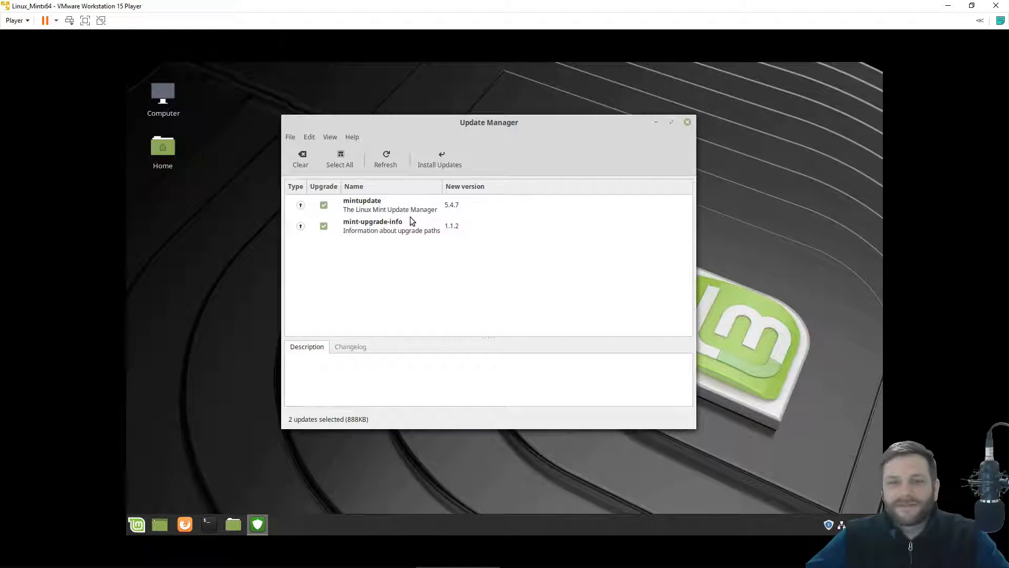
left_click(427, 165)
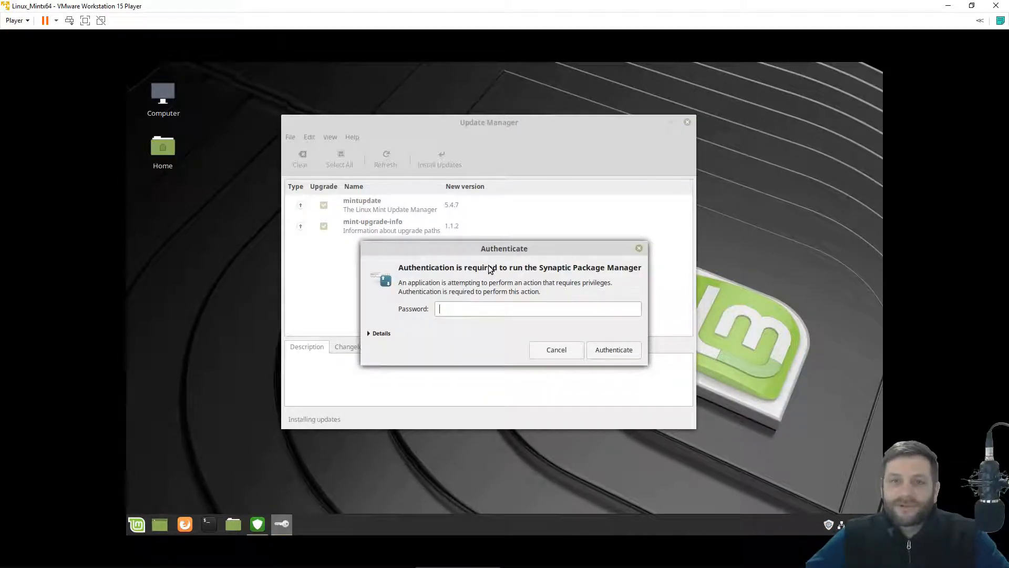
type("*****")
left_click(590, 350)
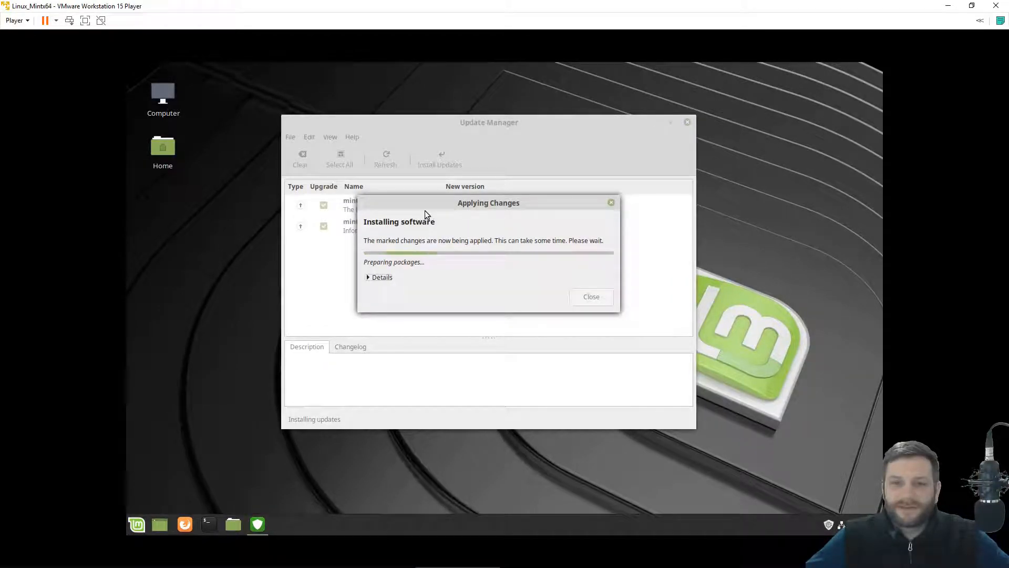
left_click(380, 277)
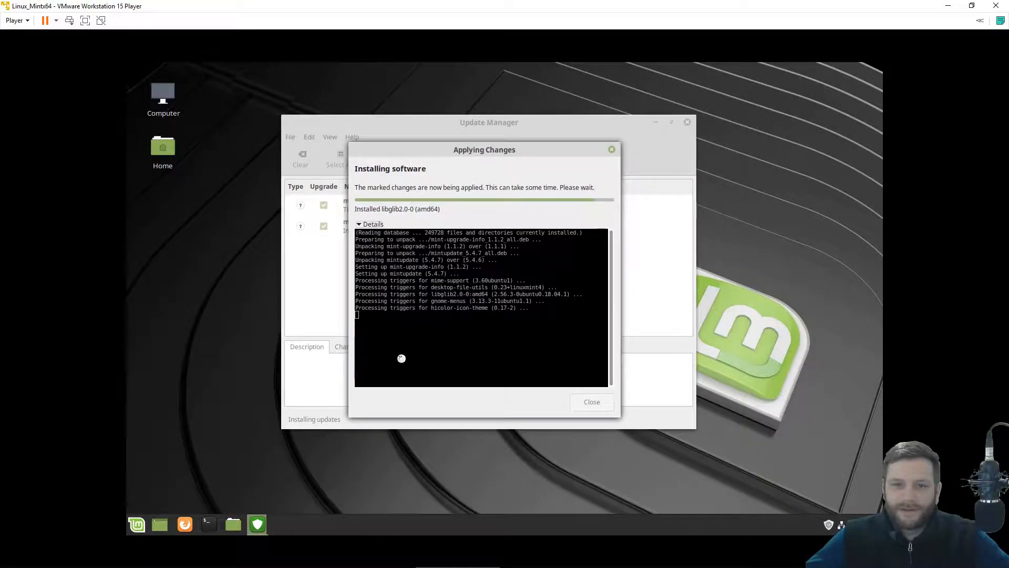
left_click_drag(483, 205, 419, 124)
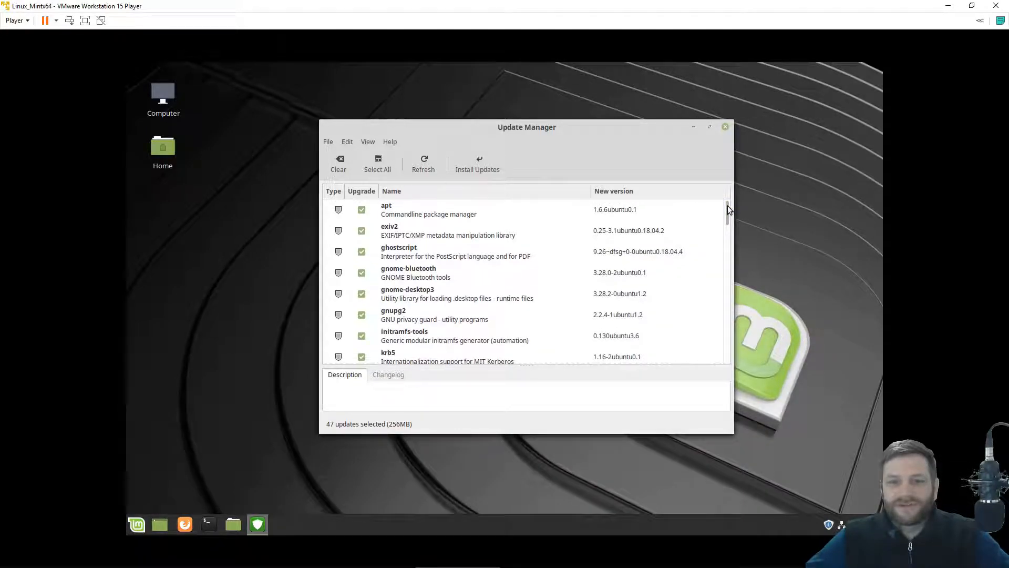
Install all 47 updates, accepting the additional packages and authenticating with the password.
scroll(419, 312, "down", 3)
scroll(545, 295, "down", 8)
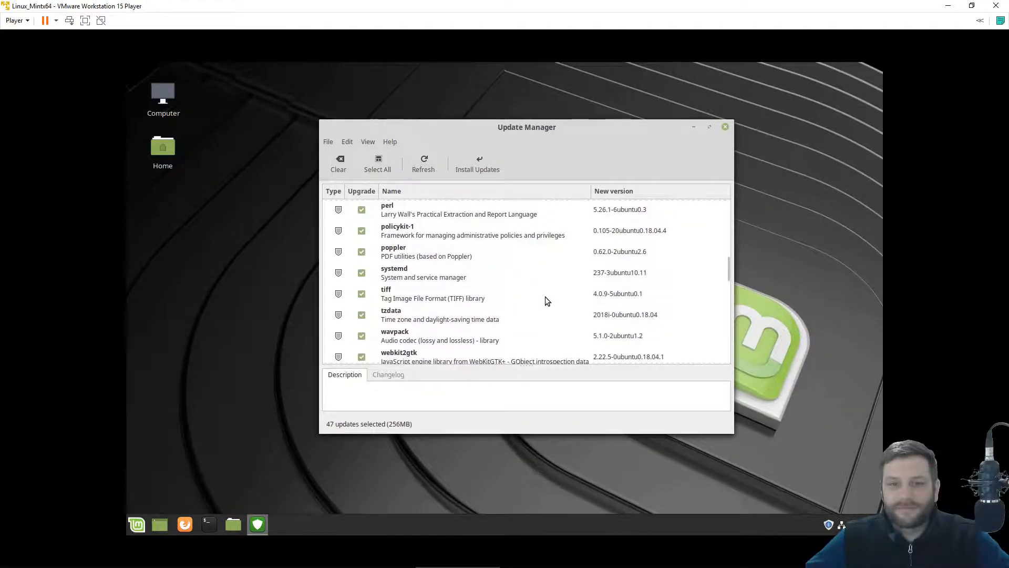
scroll(605, 294, "down", 2)
left_click_drag(729, 298, 730, 211)
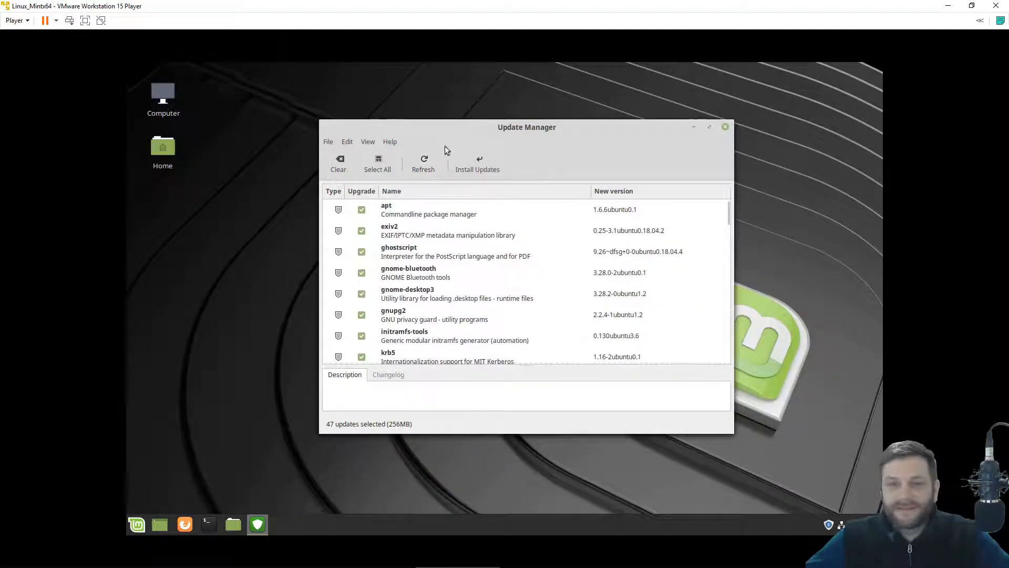
left_click(484, 173)
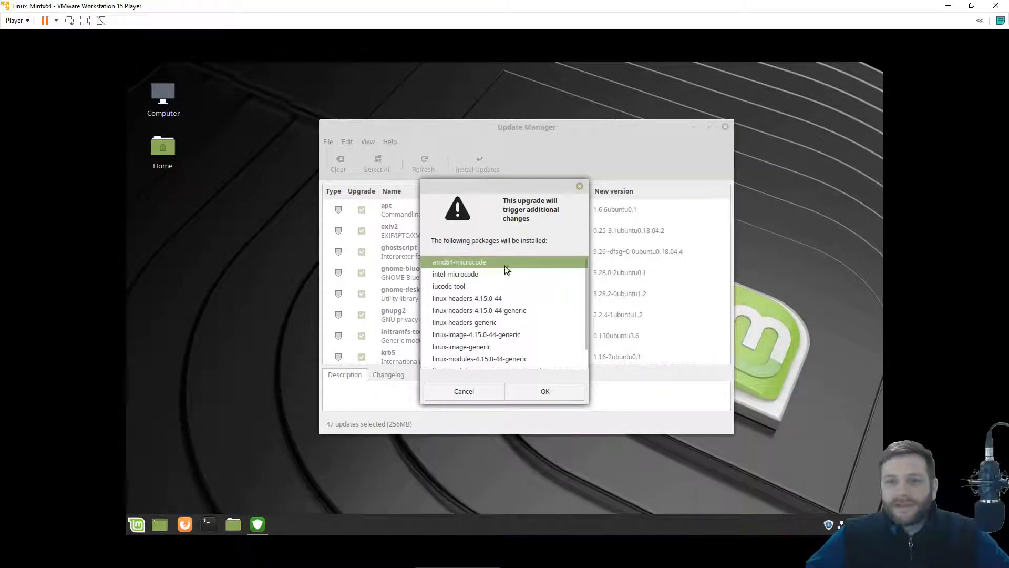
scroll(552, 334, "down", 1)
scroll(552, 333, "down", 1)
scroll(486, 339, "up", 2)
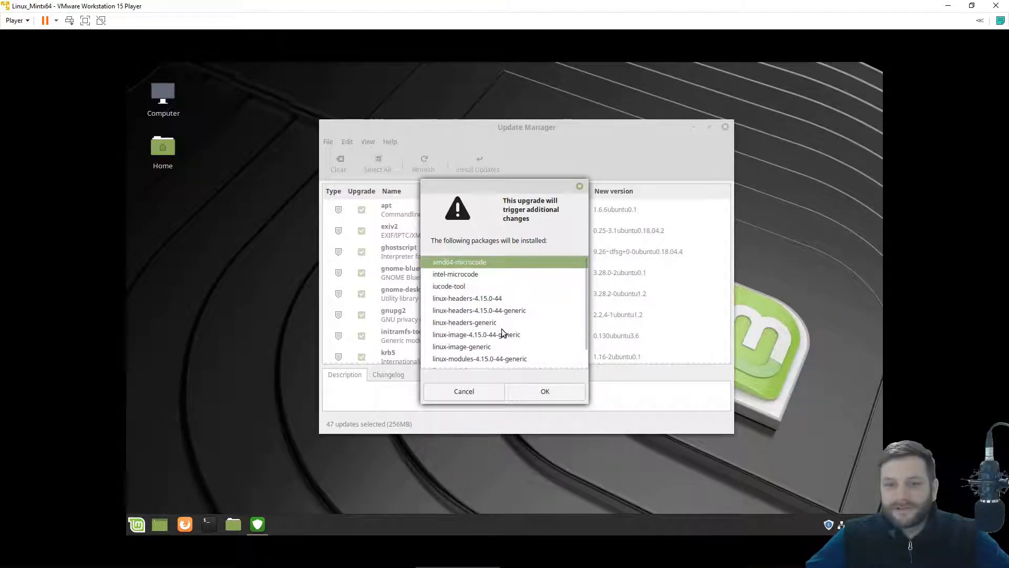
left_click(531, 391)
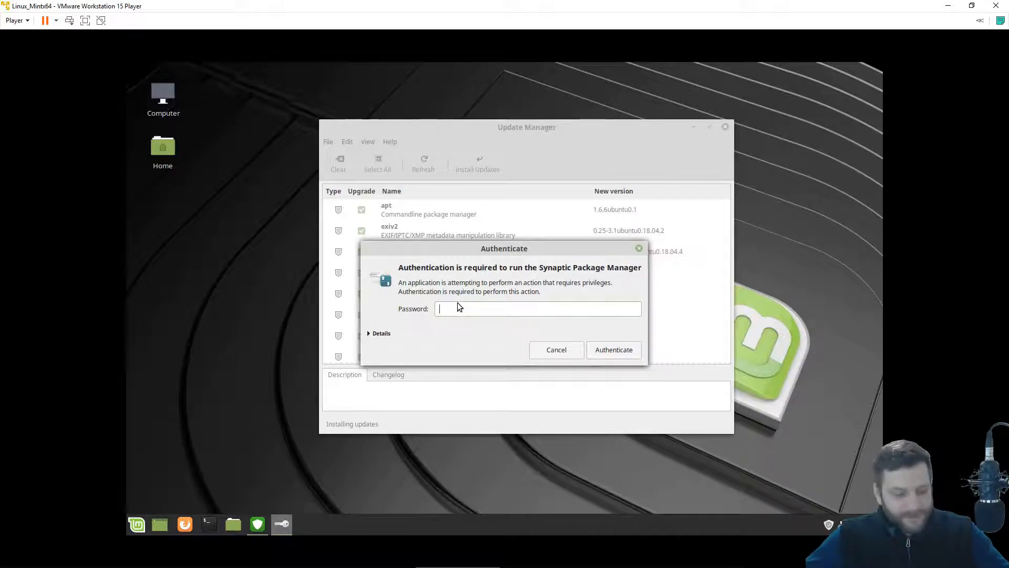
type("•••••")
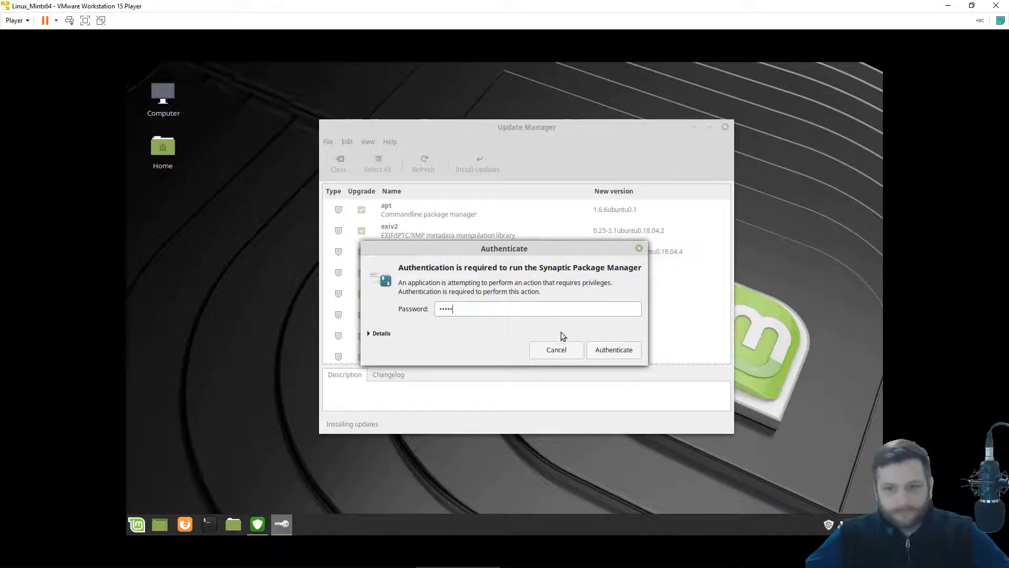
left_click(604, 351)
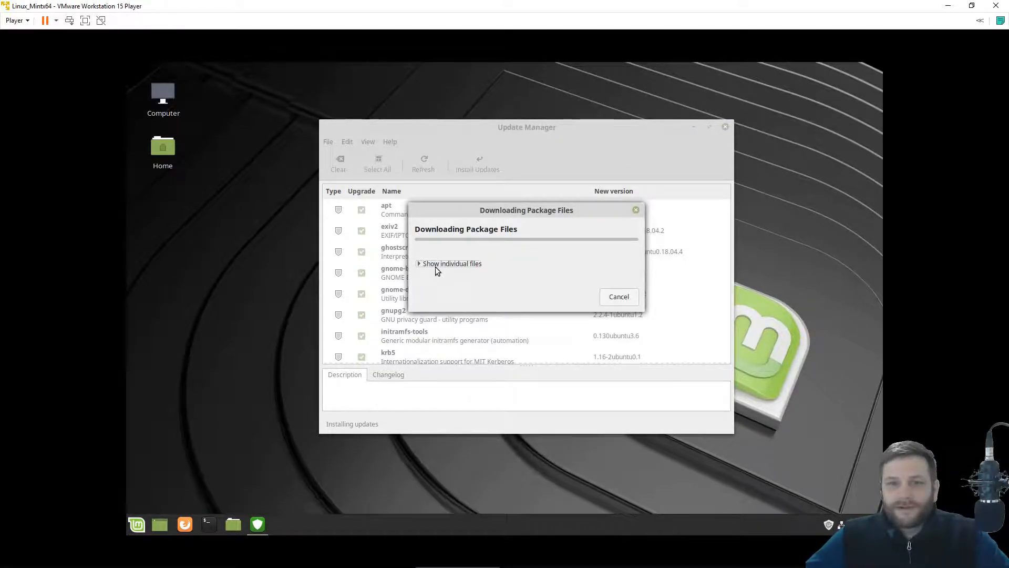
Show the per-file download status, reposition the dialog, and briefly open the Mint menu.
left_click(452, 265)
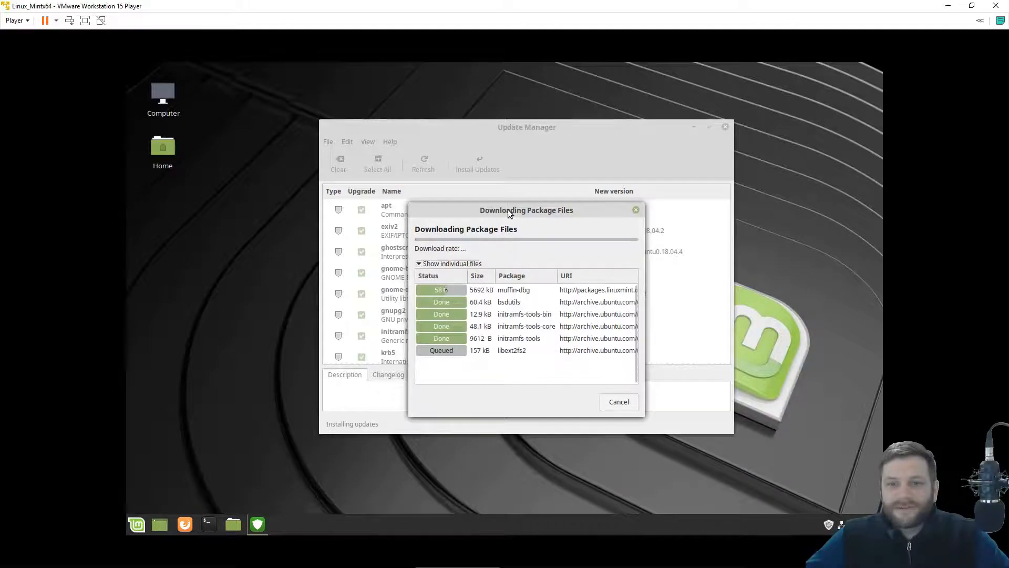
left_click_drag(508, 209, 497, 172)
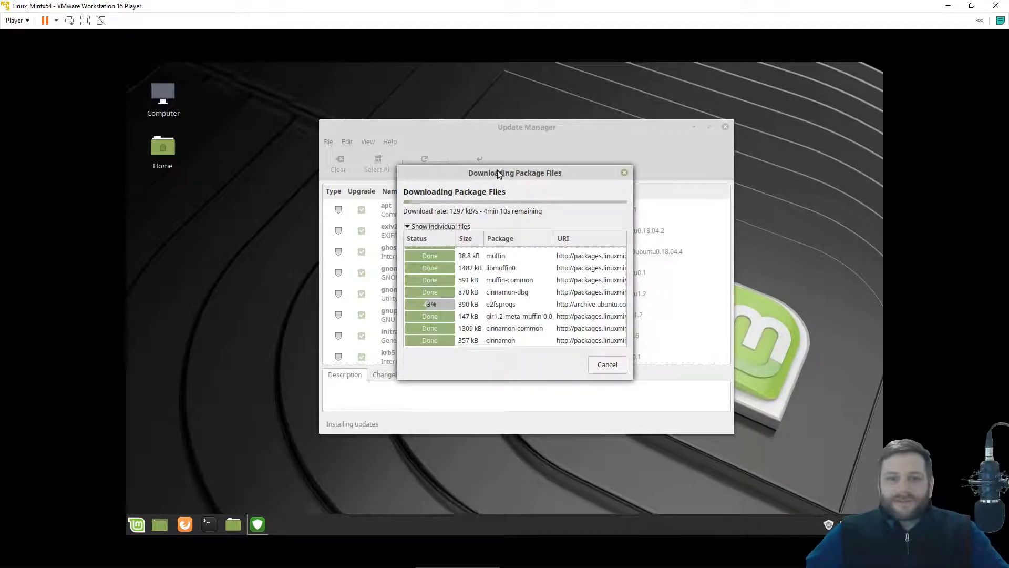
left_click(140, 529)
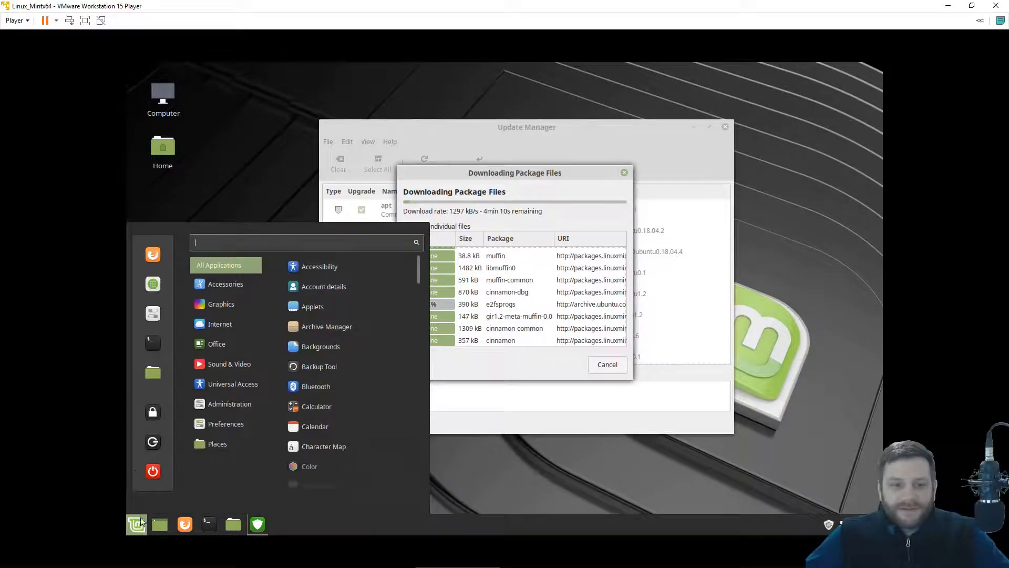
left_click(137, 535)
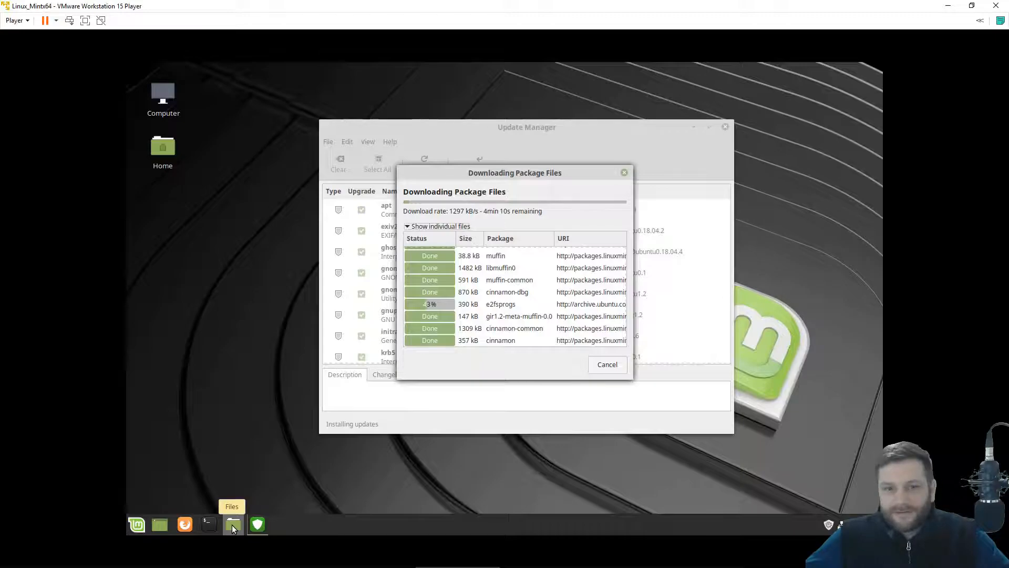
mouse_move(254, 527)
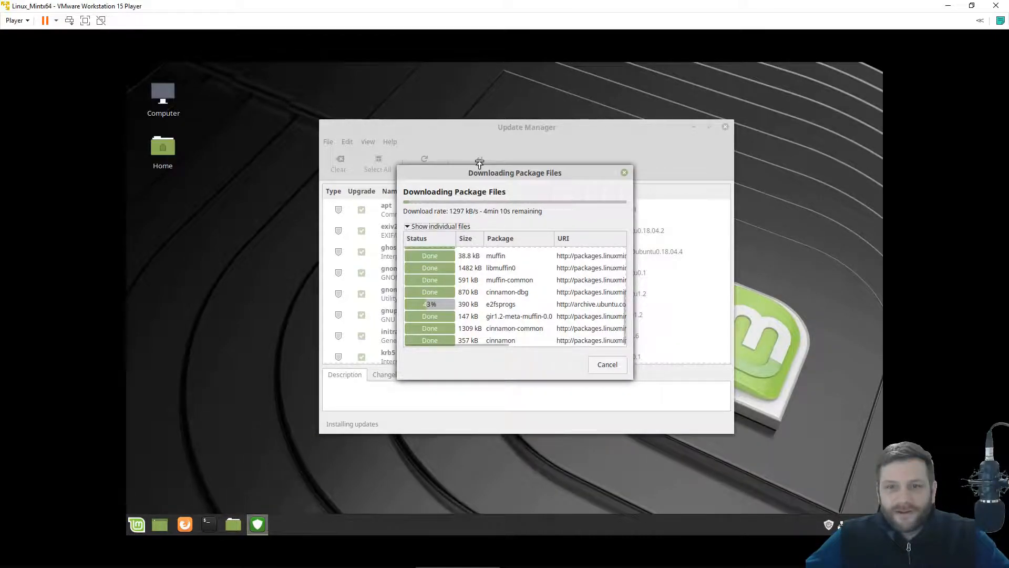
Remove the Show Desktop applet from the panel and add the Workspace switcher applet.
right_click(159, 524)
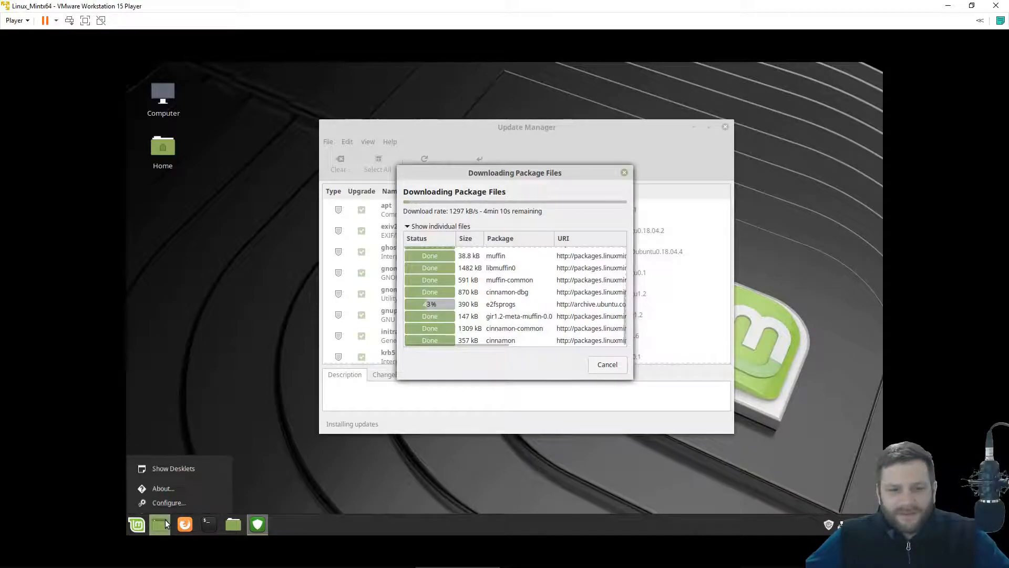
left_click(180, 498)
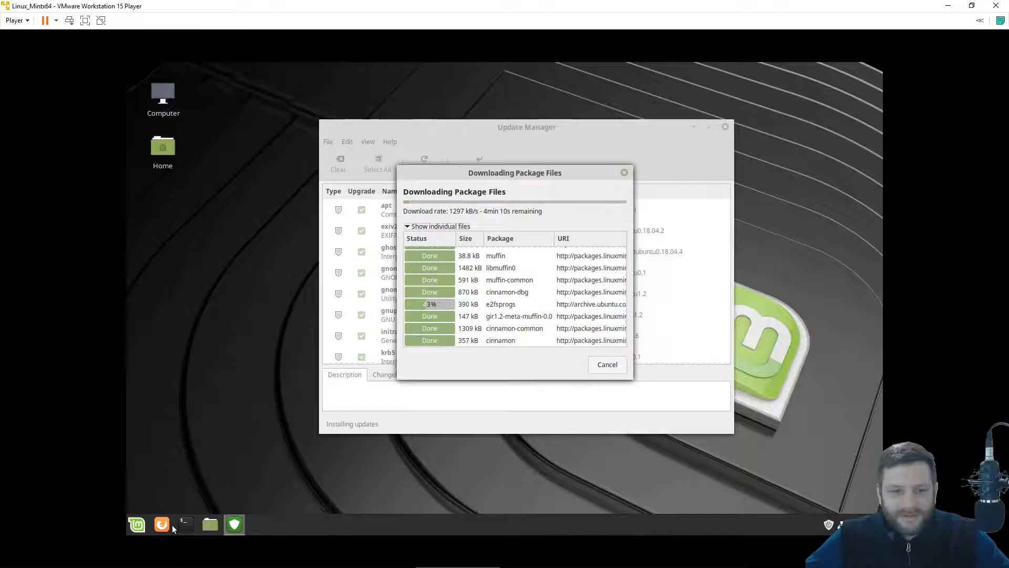
right_click(308, 529)
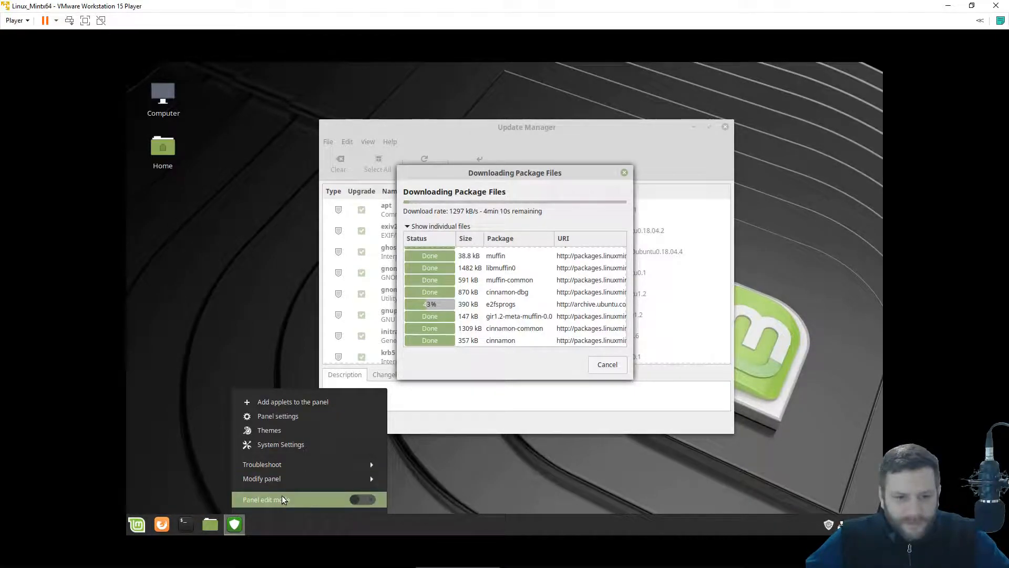
left_click(289, 401)
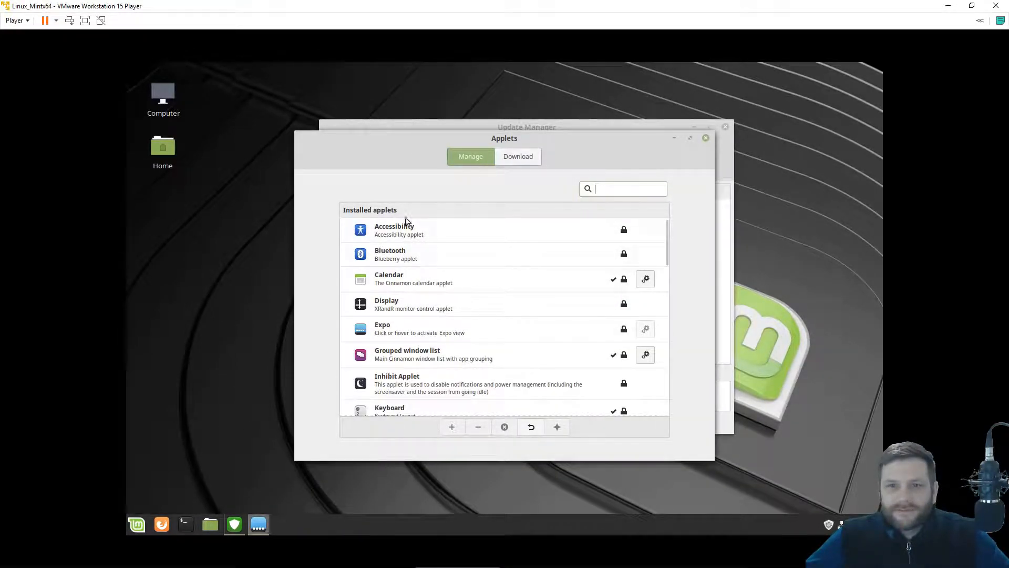
left_click_drag(667, 231, 665, 390)
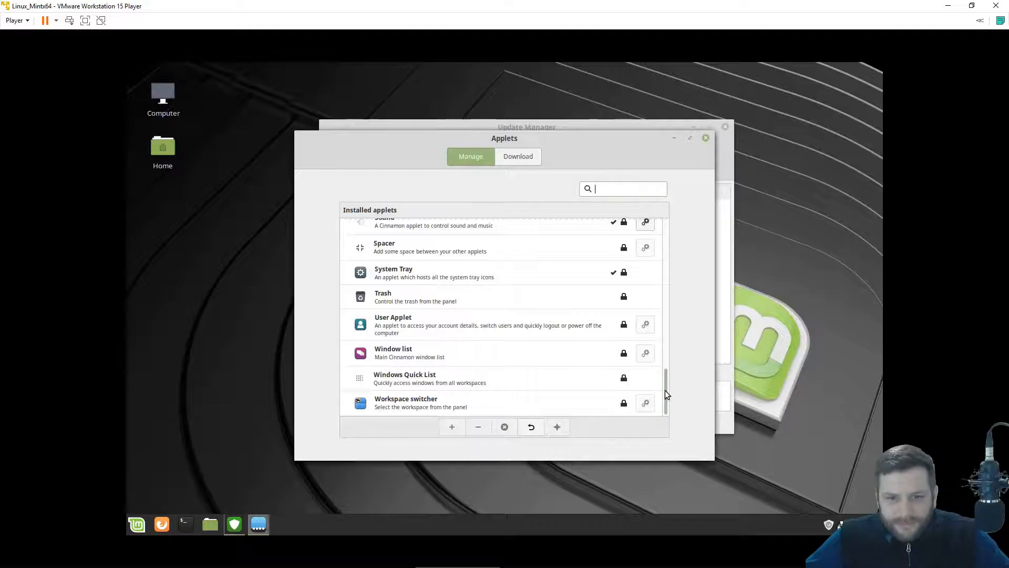
left_click(451, 381)
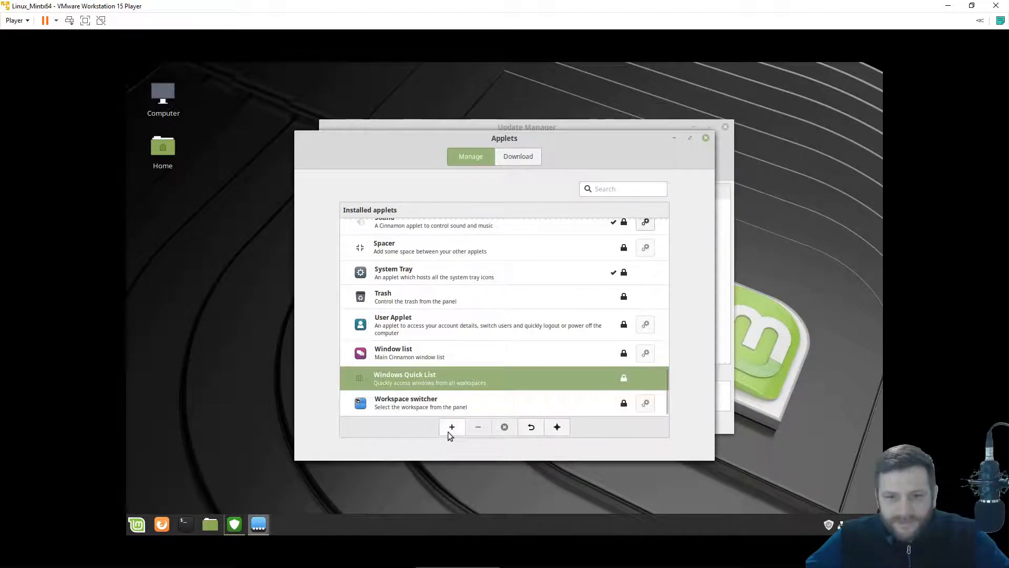
left_click(416, 405)
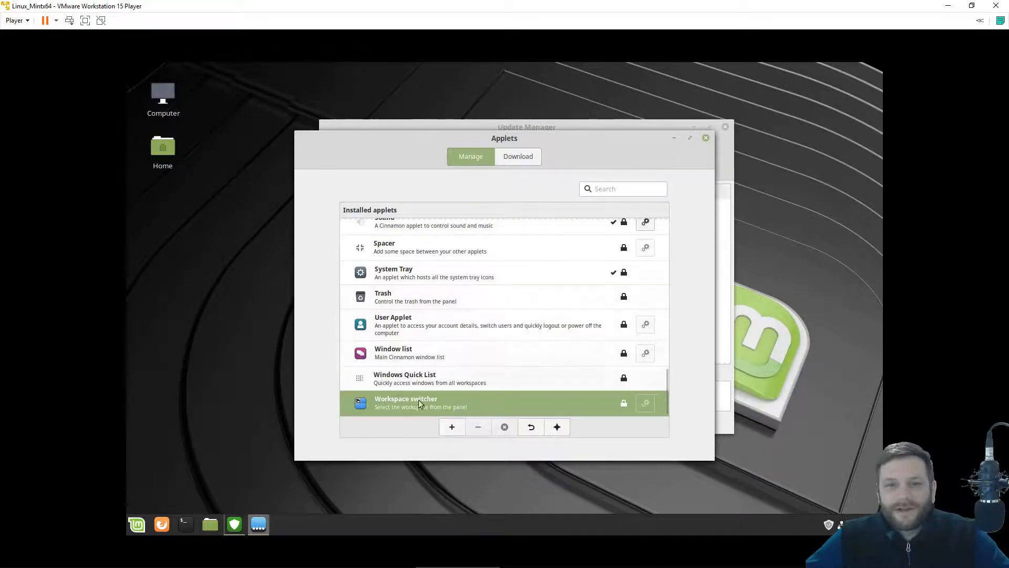
left_click(446, 429)
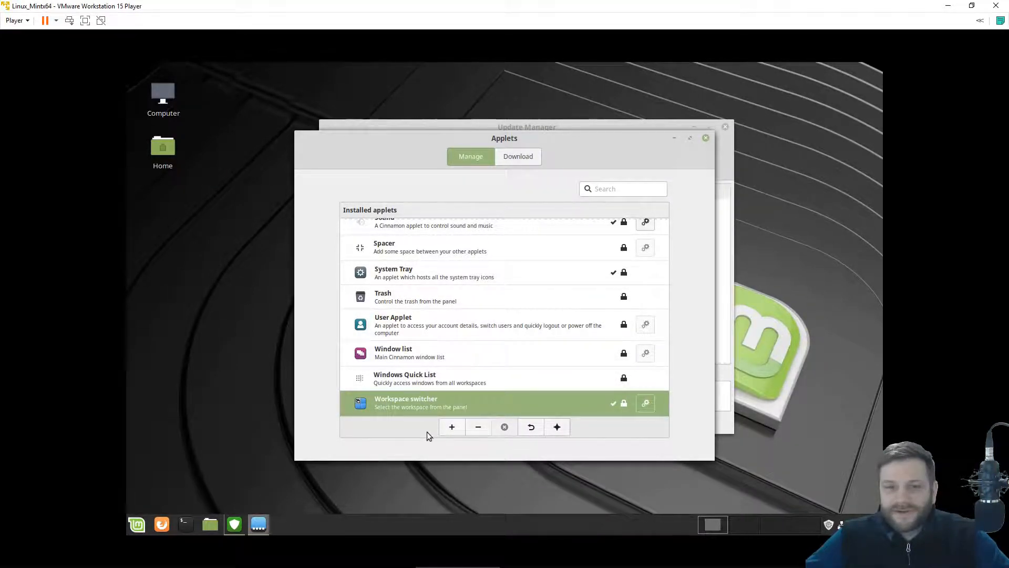
left_click(705, 137)
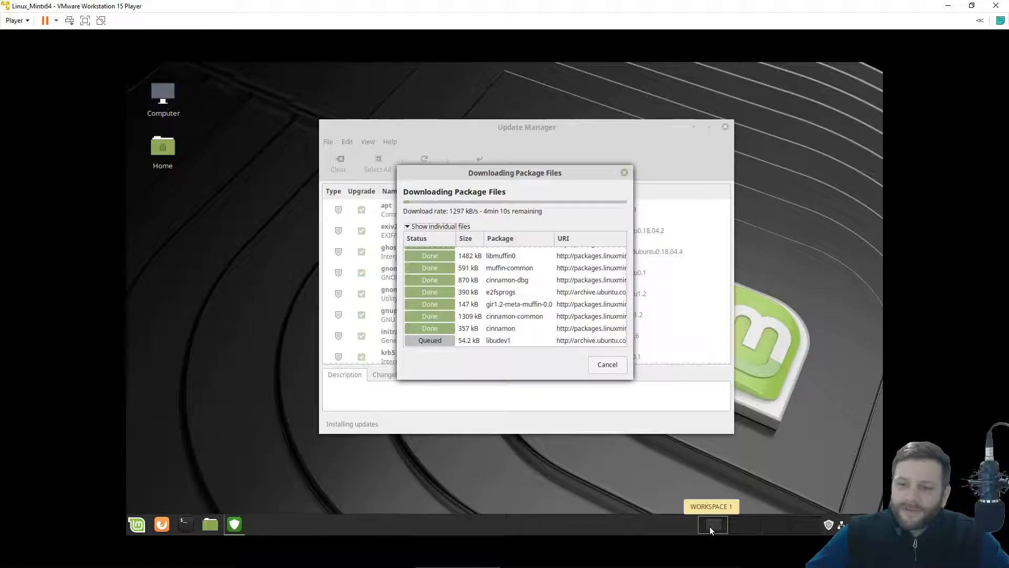
Try workspaces 1–3 with the switcher, then close the Home window on workspace 2.
left_click(740, 525)
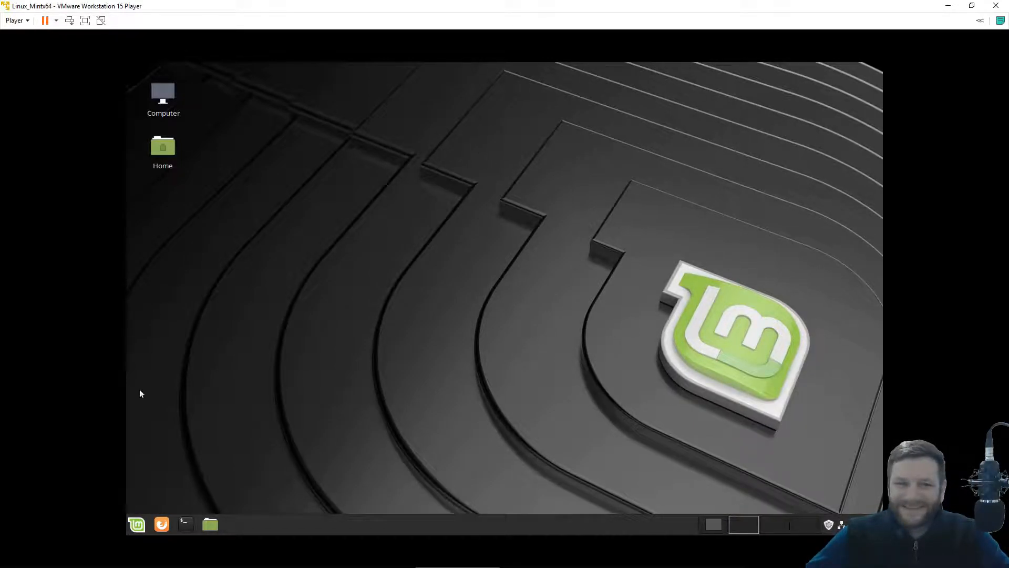
left_click(210, 530)
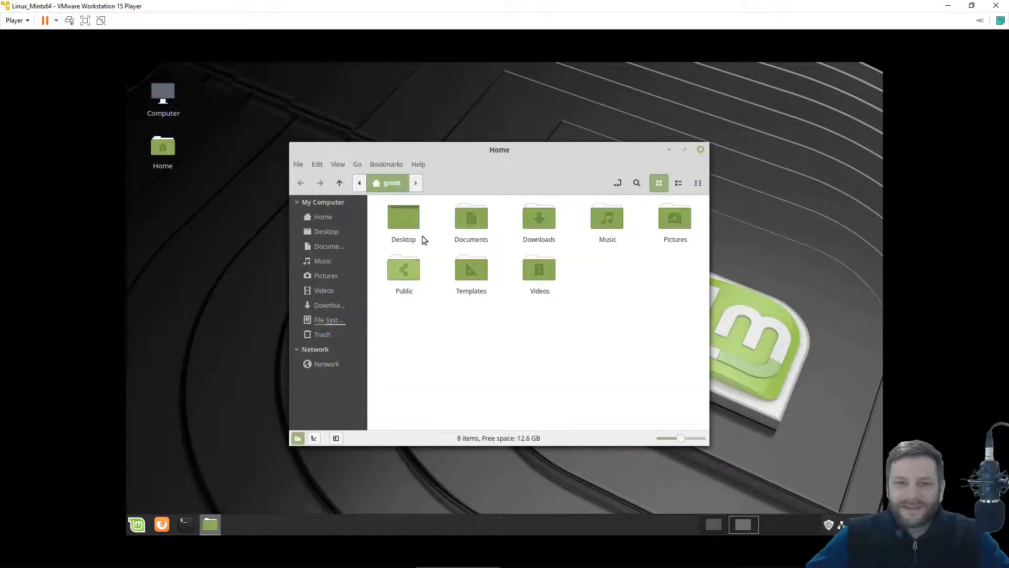
left_click_drag(475, 153, 444, 140)
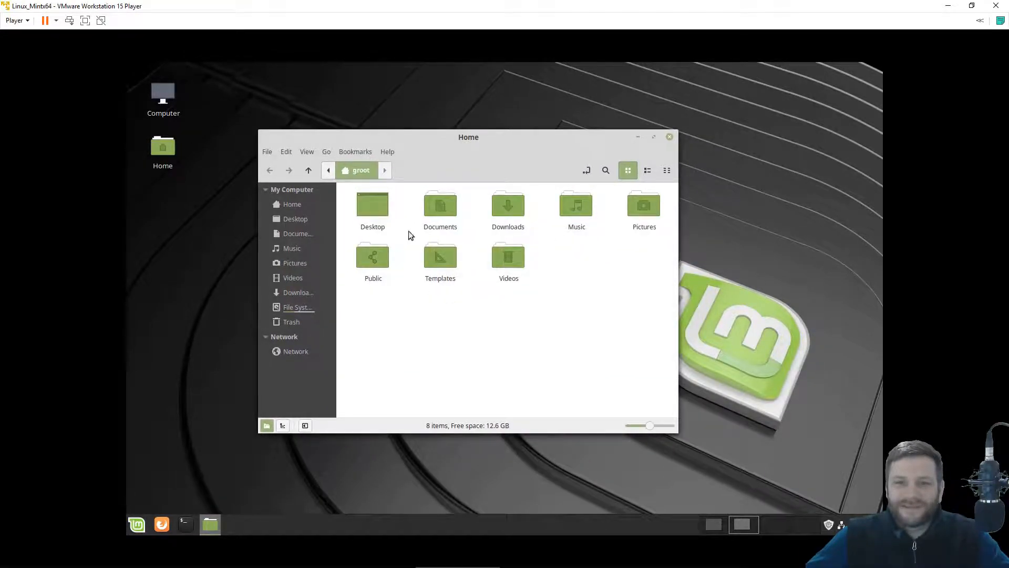
left_click(781, 520)
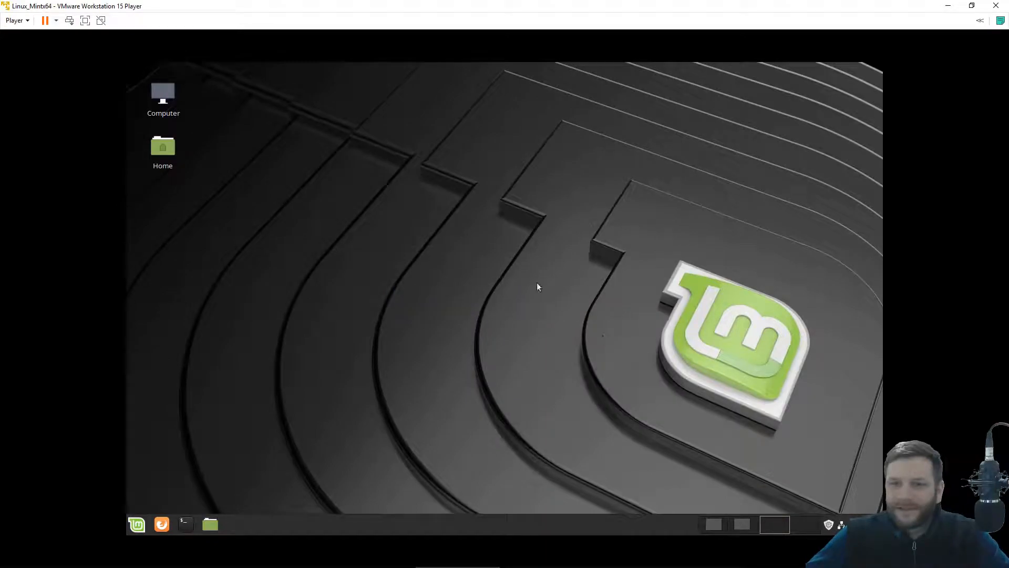
left_click(721, 525)
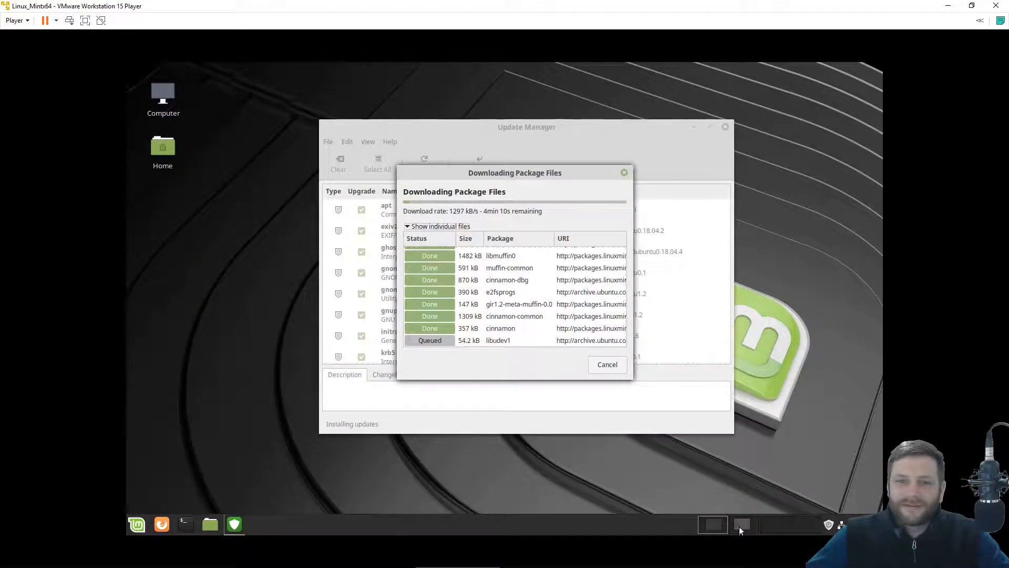
left_click(746, 531)
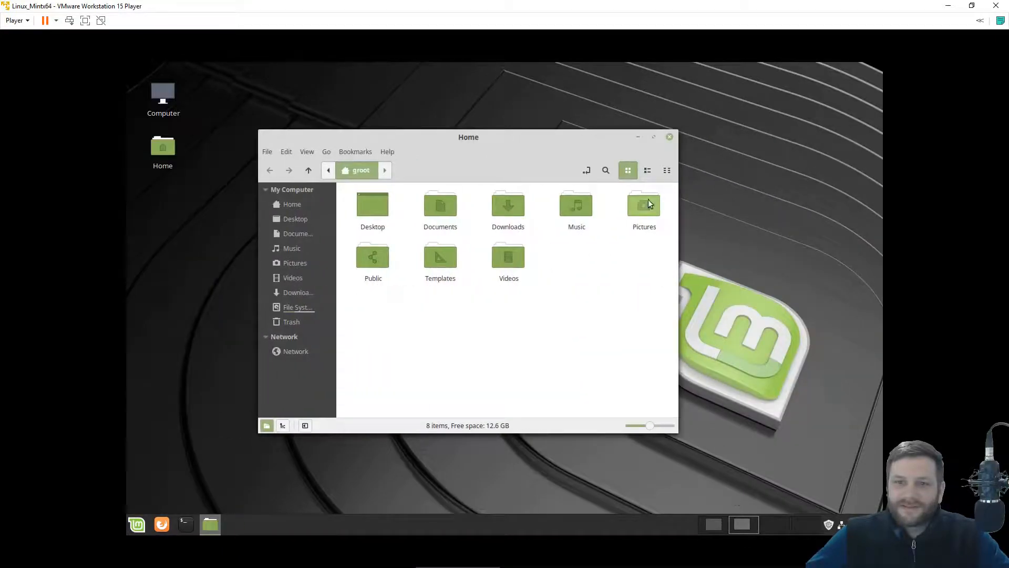
left_click(669, 138)
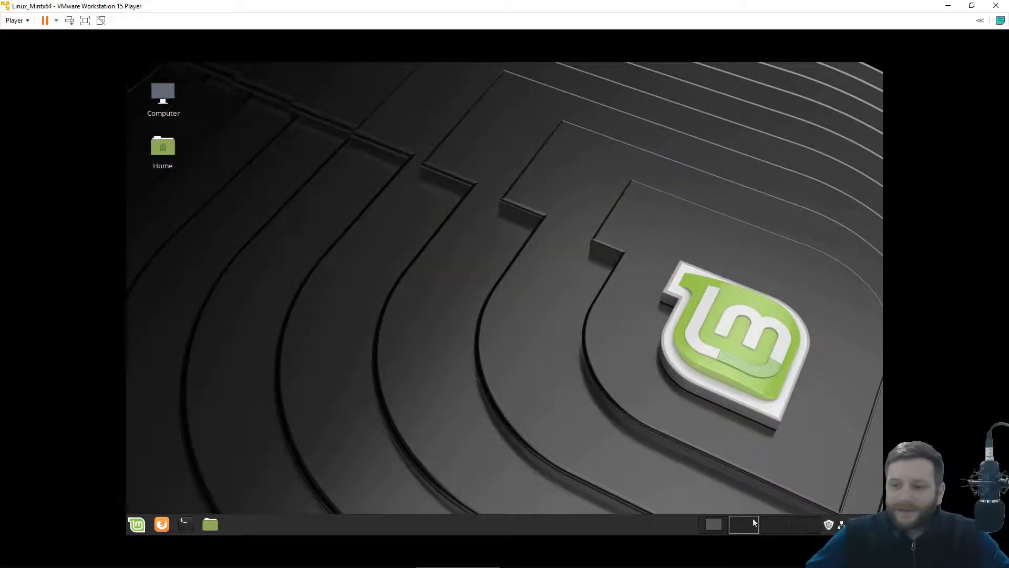
Check the workspace switcher settings, keeping the visual display type.
right_click(774, 527)
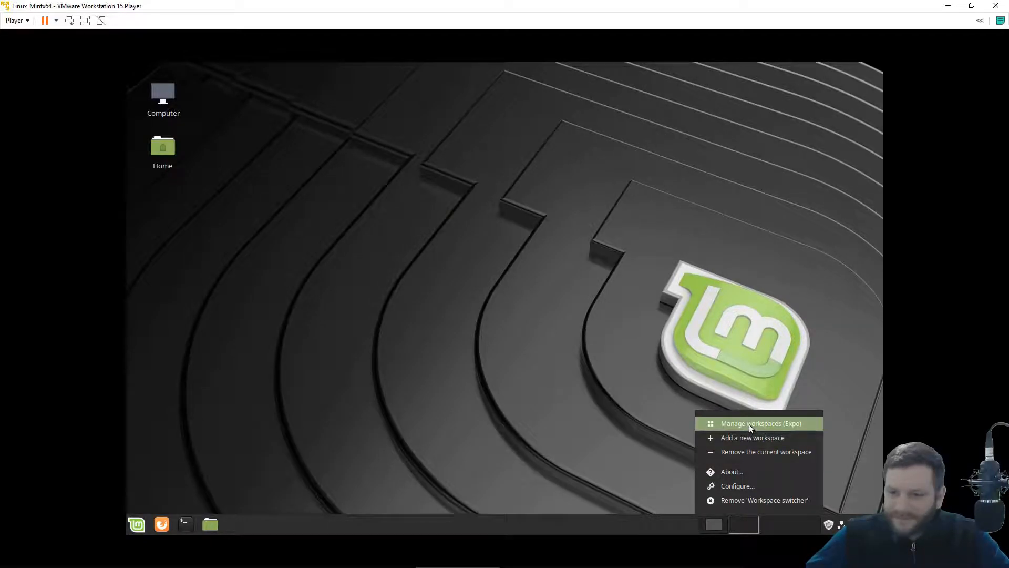
left_click(735, 486)
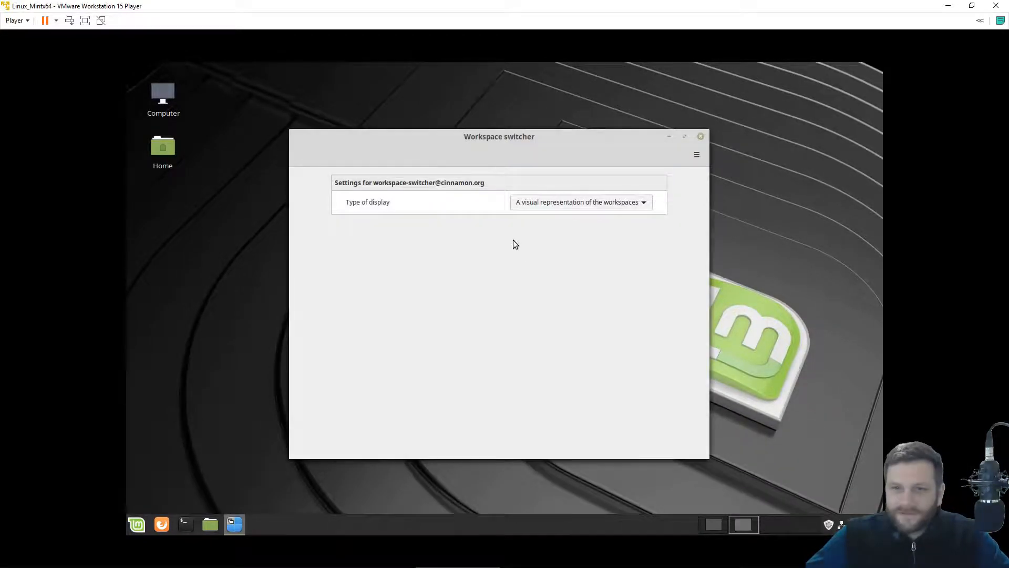
left_click(582, 199)
left_click(594, 203)
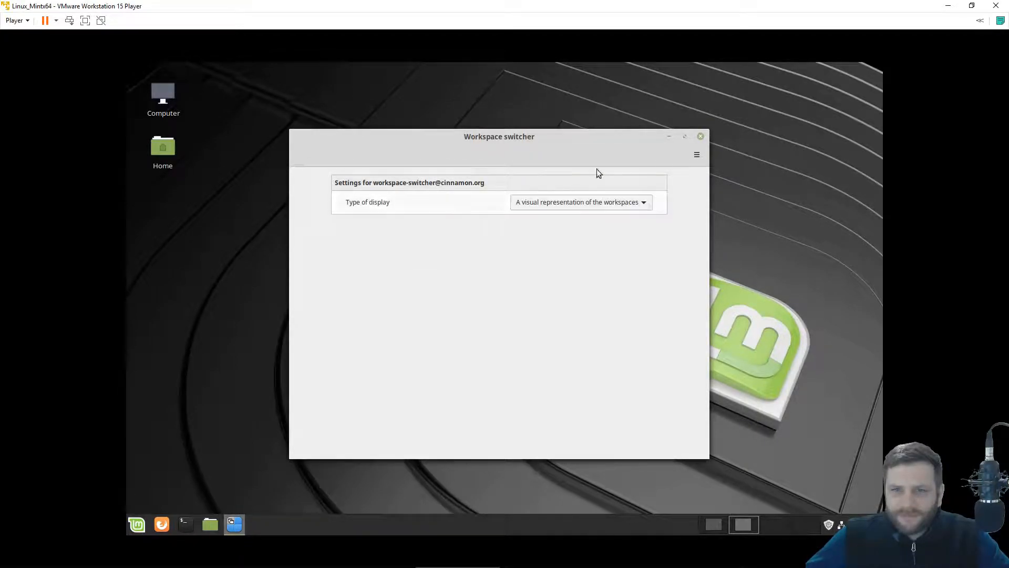
left_click(702, 136)
Remove the two extra workspaces in Expo, leaving two, and return to workspace 1.
right_click(774, 524)
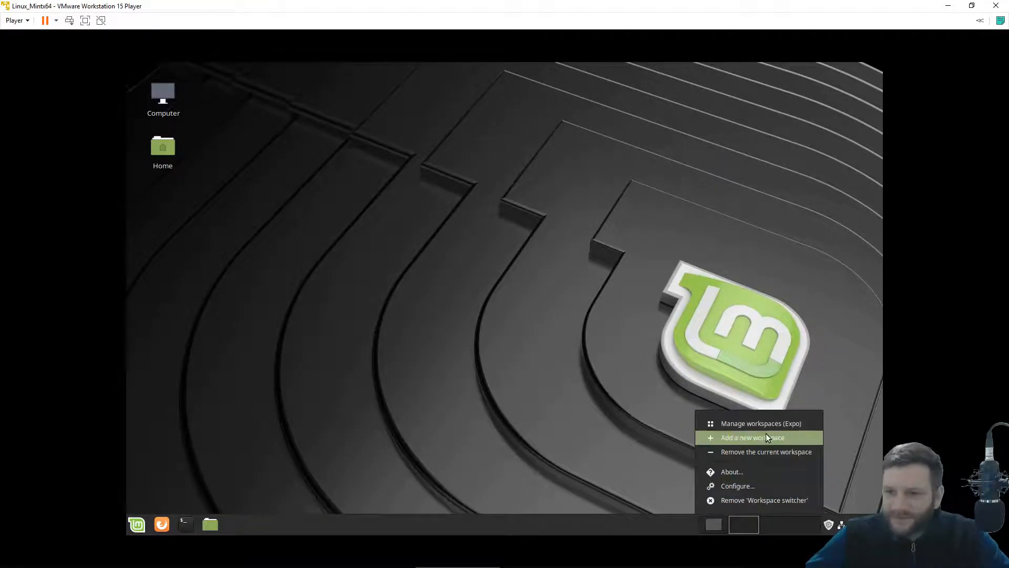
left_click(766, 428)
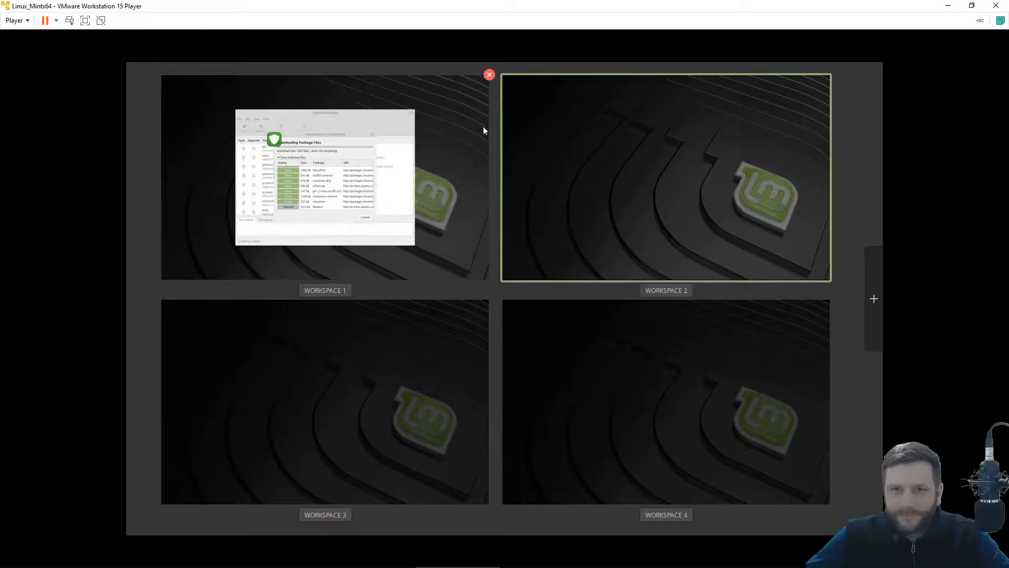
left_click(831, 74)
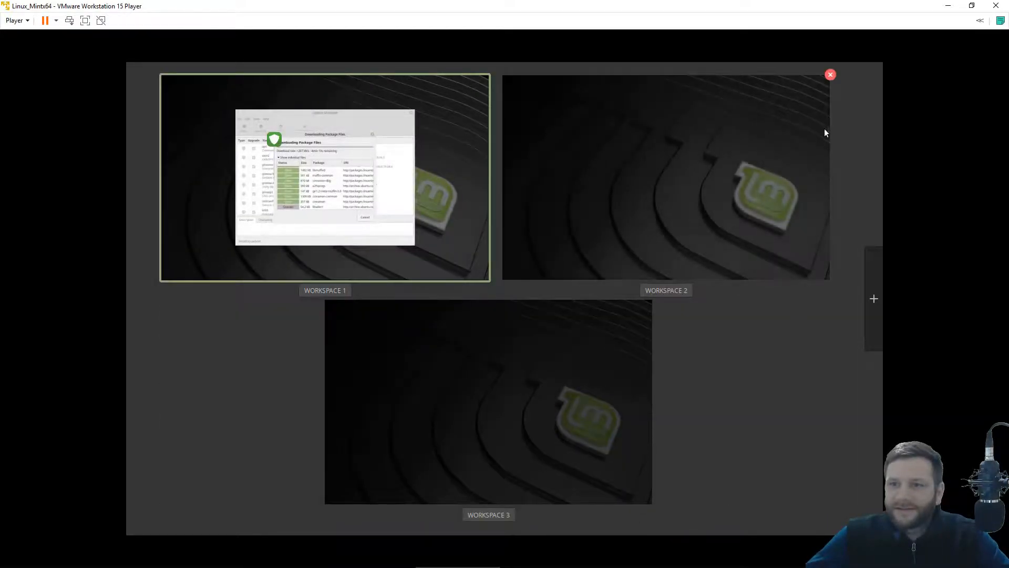
left_click(830, 75)
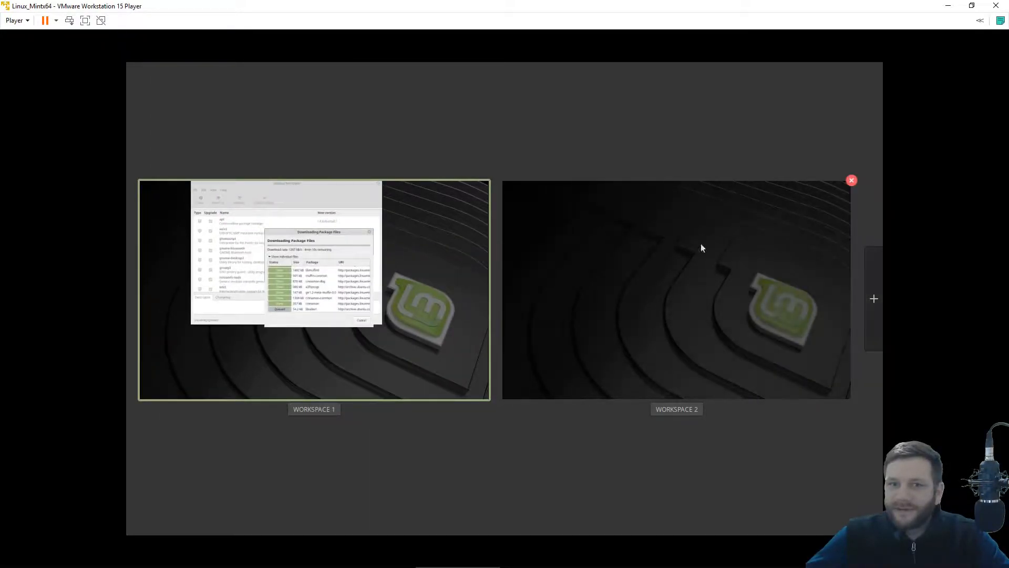
key("Escape")
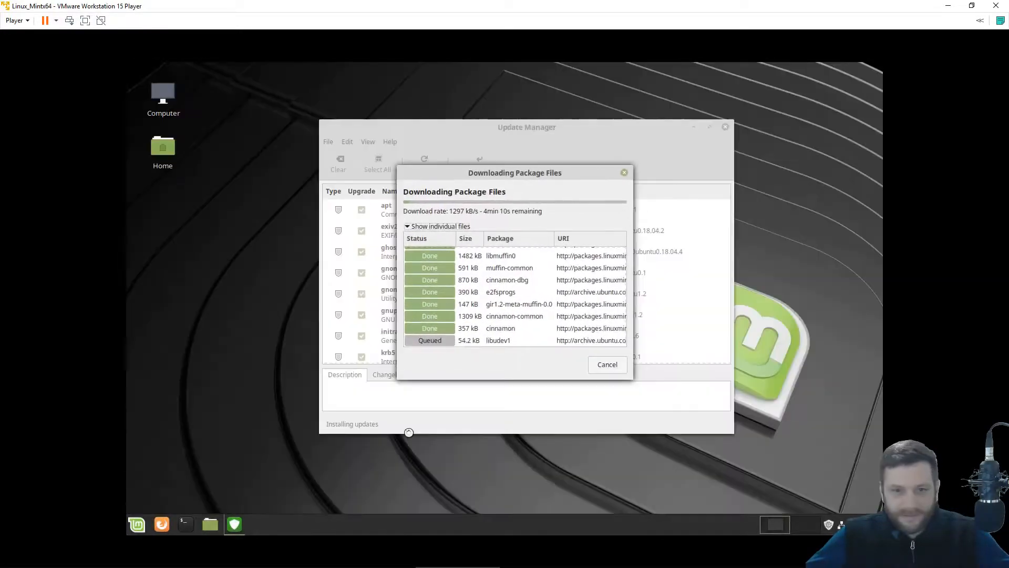
key("super")
Dismiss the menu, peek at the desktop, then launch System Settings from the Mint menu favourites.
left_click(565, 472)
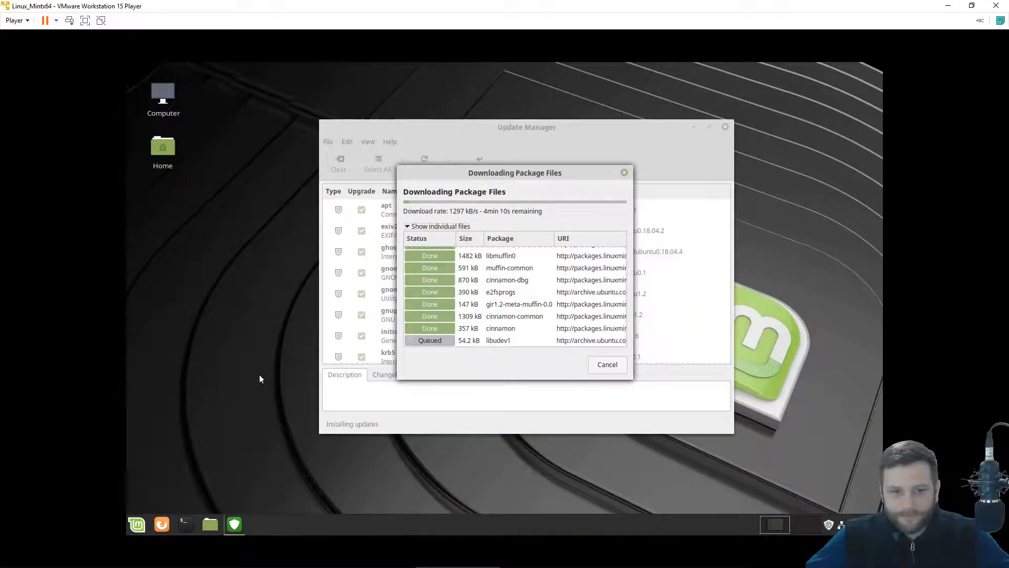
left_click(772, 521)
left_click(771, 521)
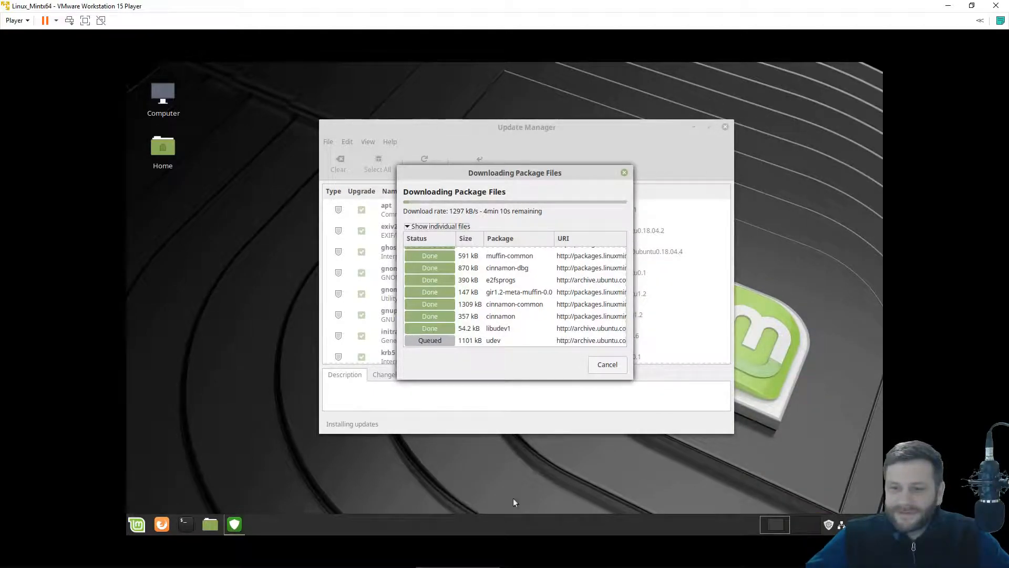
left_click(129, 519)
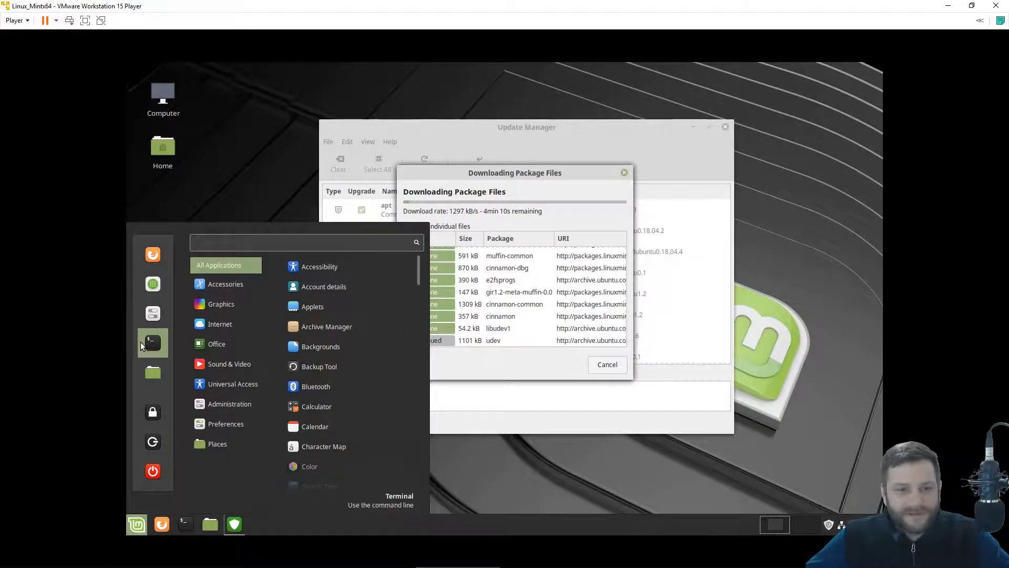
left_click(153, 313)
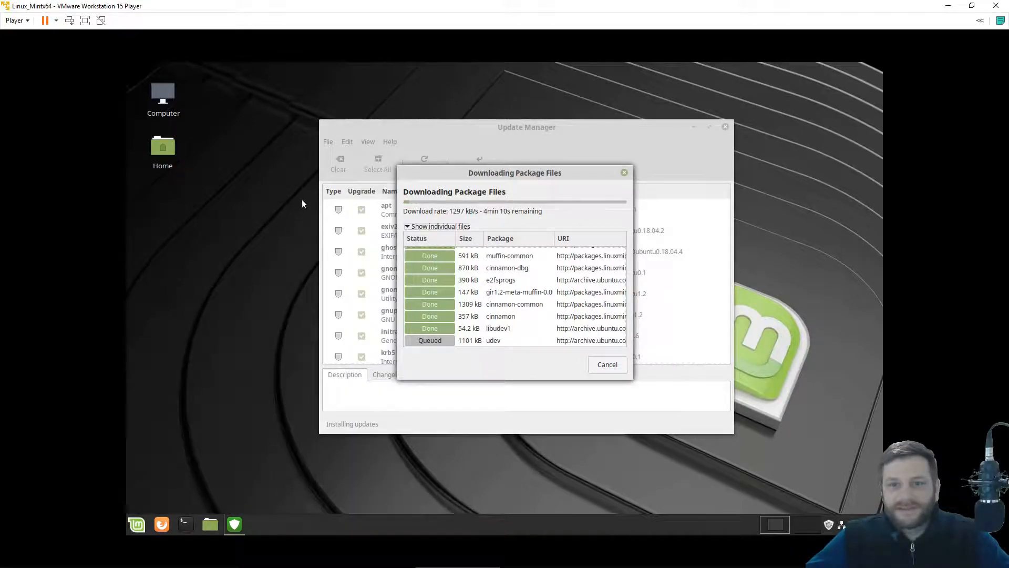
In Sound's Sounds tab, switch off Starting Cinnamon, Leaving Cinnamon, Switching workspace and Tiling sounds.
left_click_drag(393, 137, 333, 150)
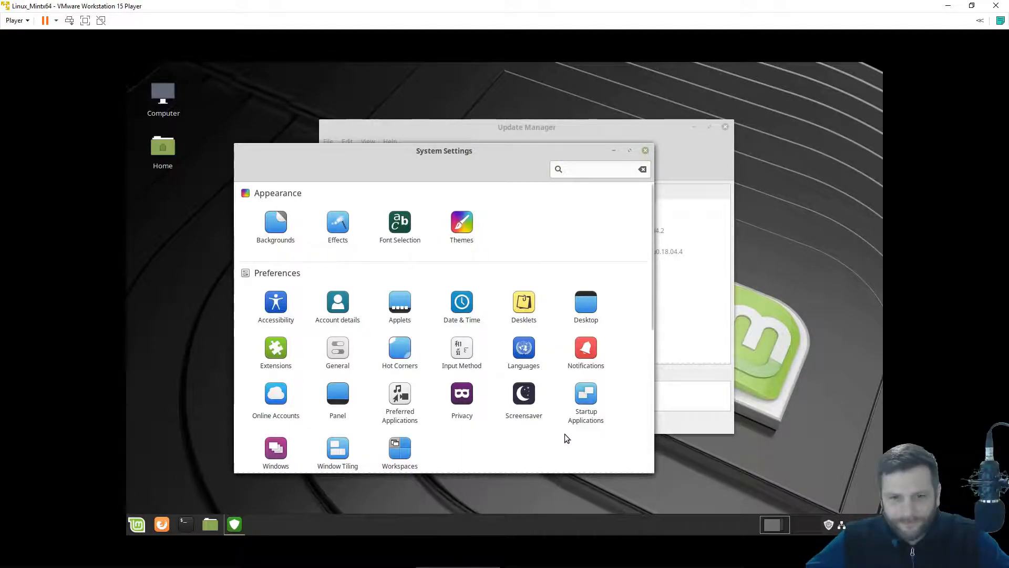
scroll(566, 438, "down", 5)
scroll(566, 438, "down", 1)
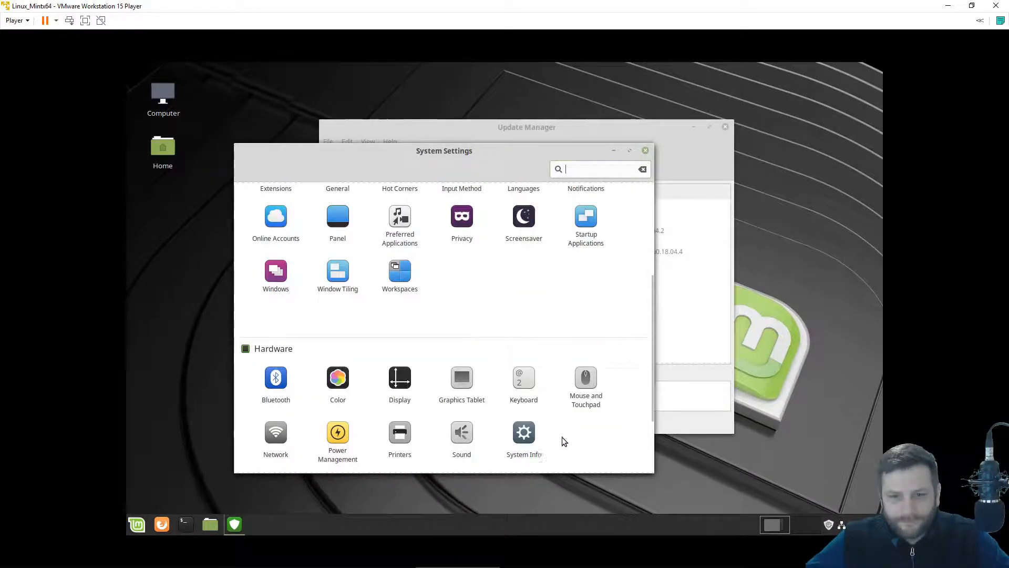
left_click(463, 435)
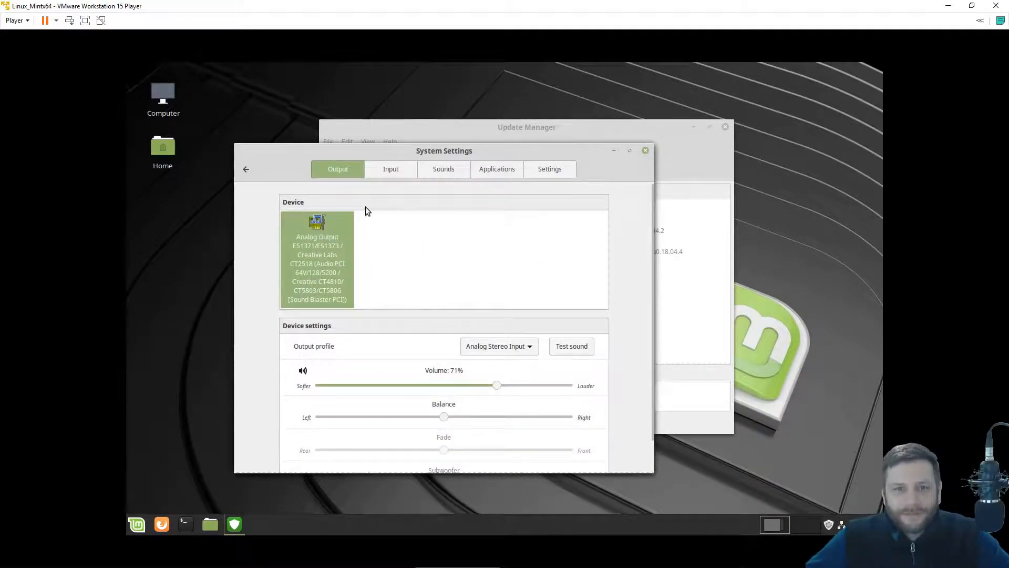
left_click(433, 175)
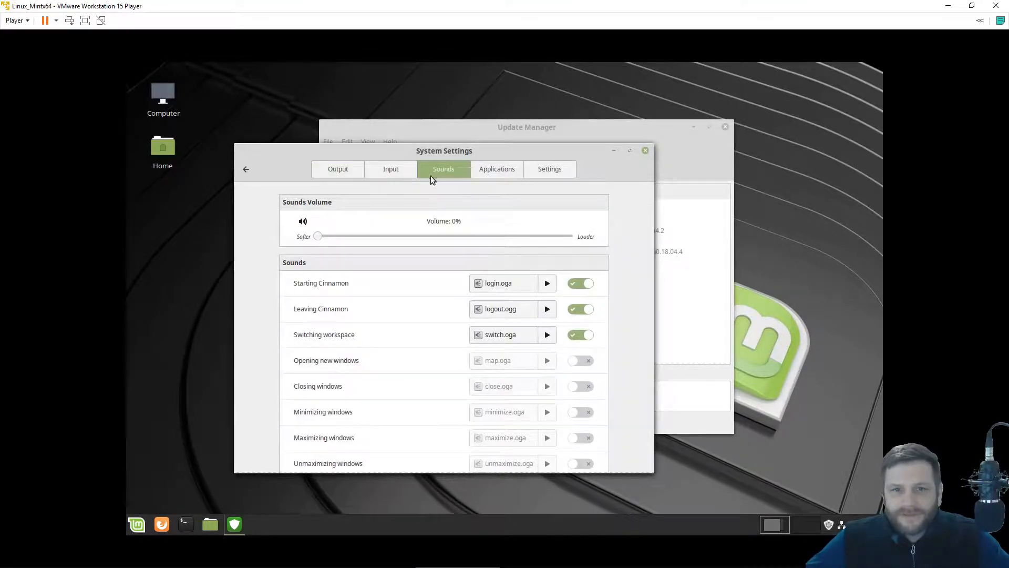
scroll(636, 330, "down", 1)
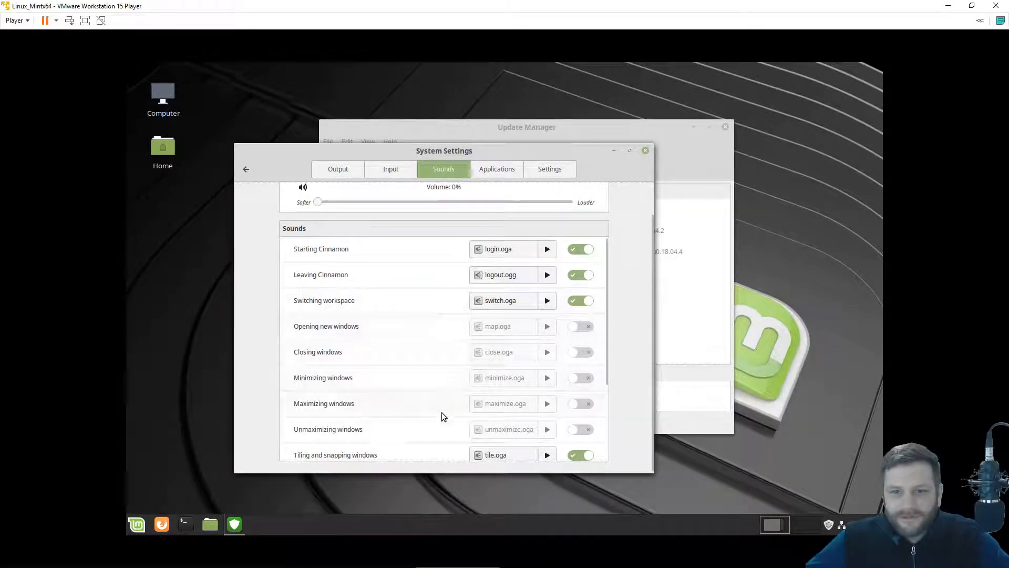
left_click(577, 248)
left_click(581, 275)
left_click(581, 300)
scroll(601, 383, "down", 4)
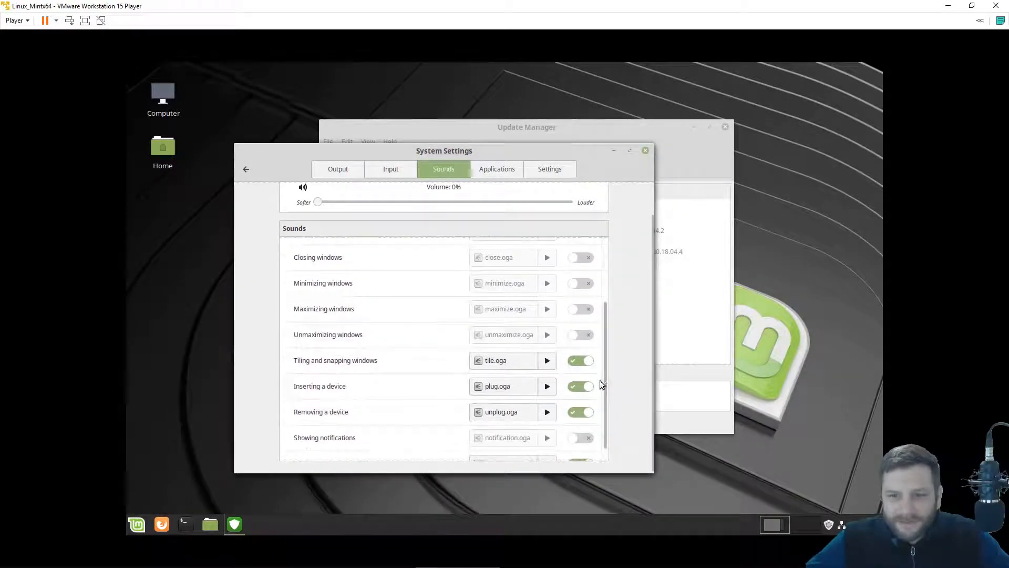
left_click(578, 360)
Review the Output, Input, Applications and Settings sound tabs, then return to the overview.
scroll(404, 418, "down", 1)
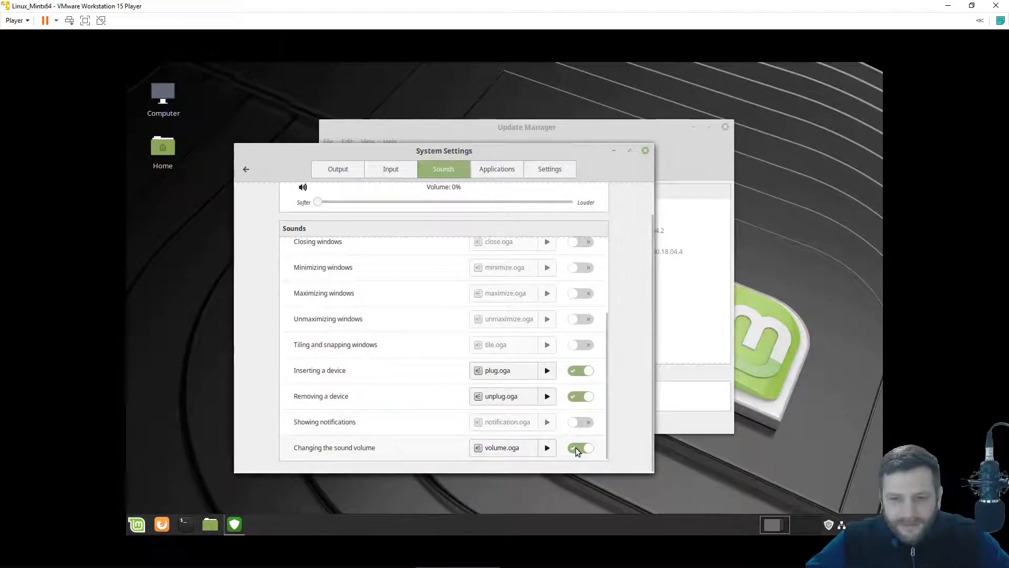
scroll(578, 429, "up", 5)
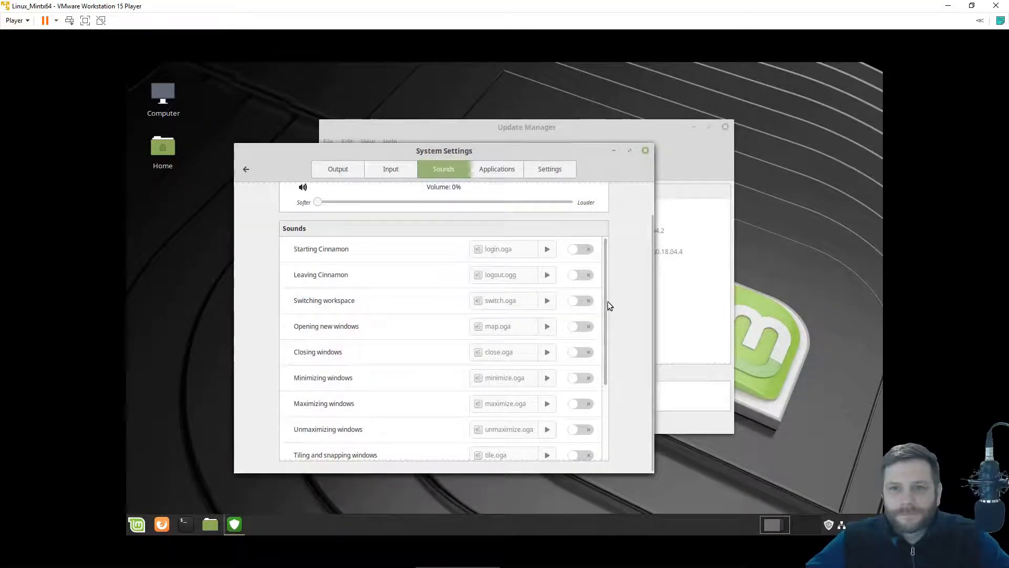
scroll(607, 302, "up", 1)
left_click(360, 171)
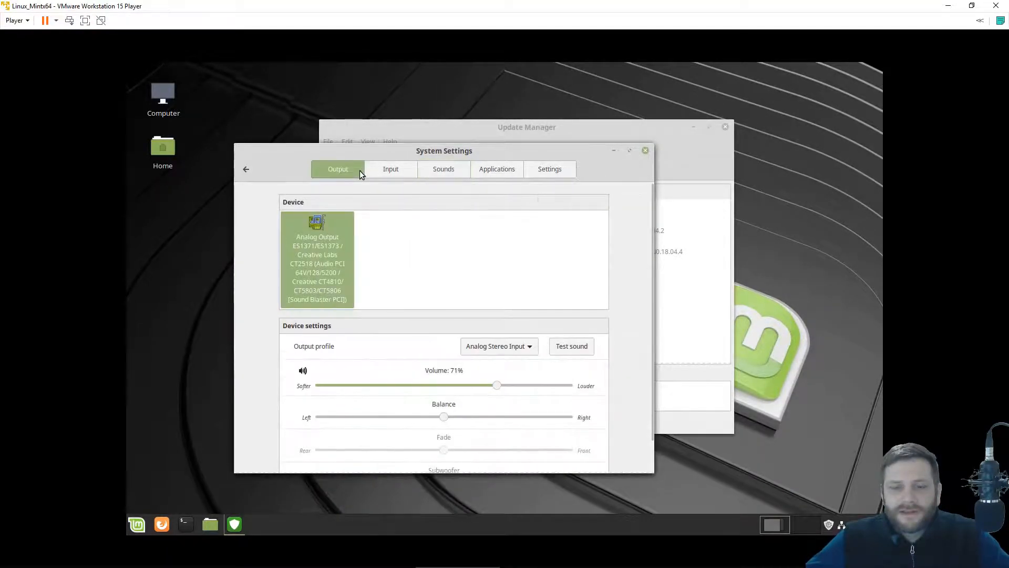
left_click(395, 173)
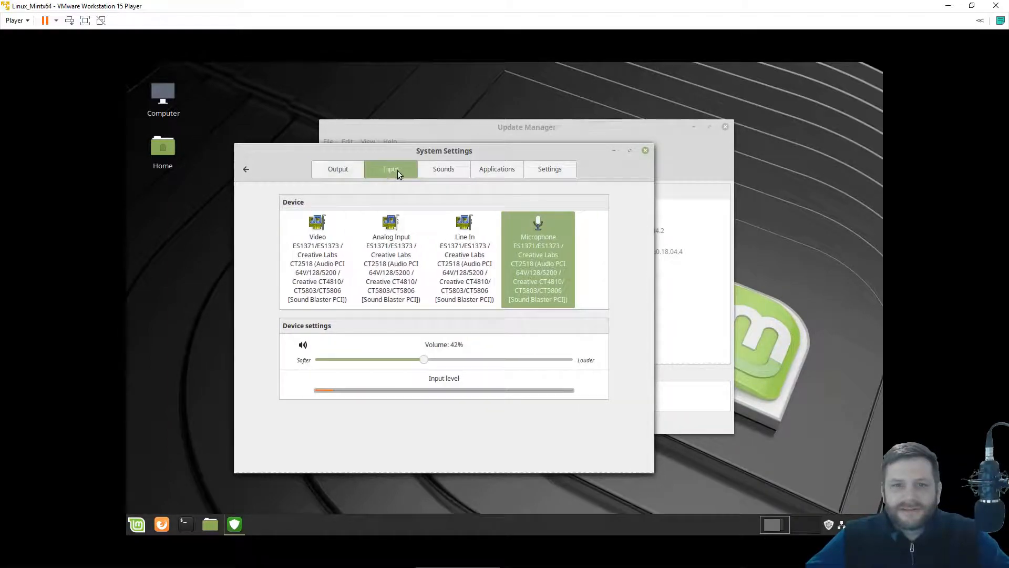
left_click(505, 175)
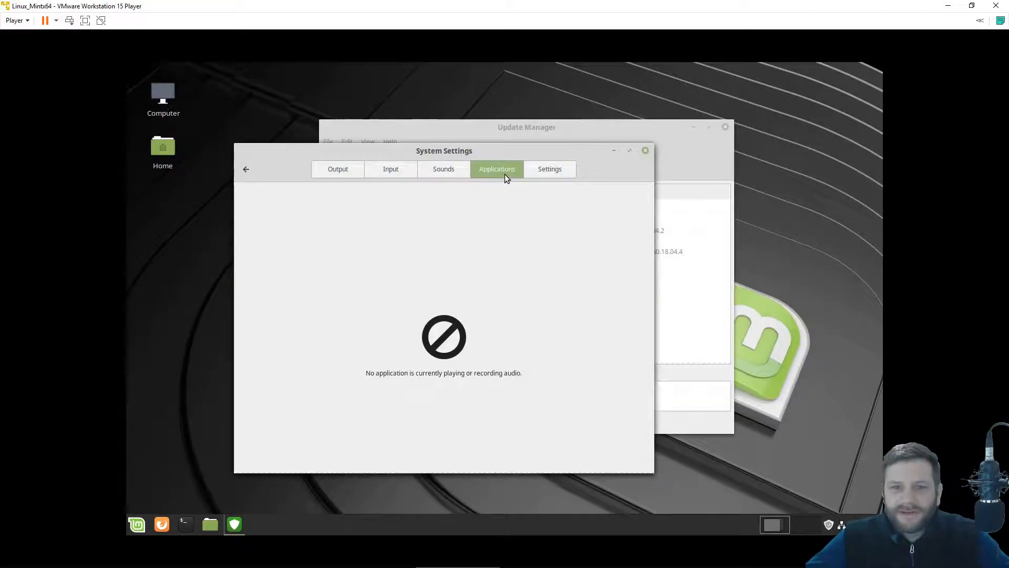
left_click(539, 172)
left_click(248, 170)
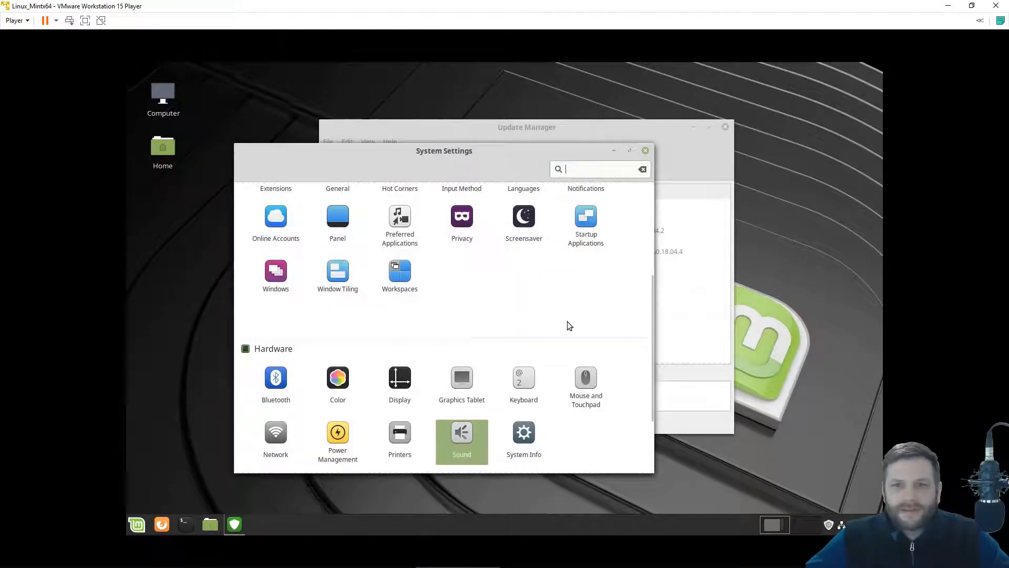
scroll(647, 318, "up", 5)
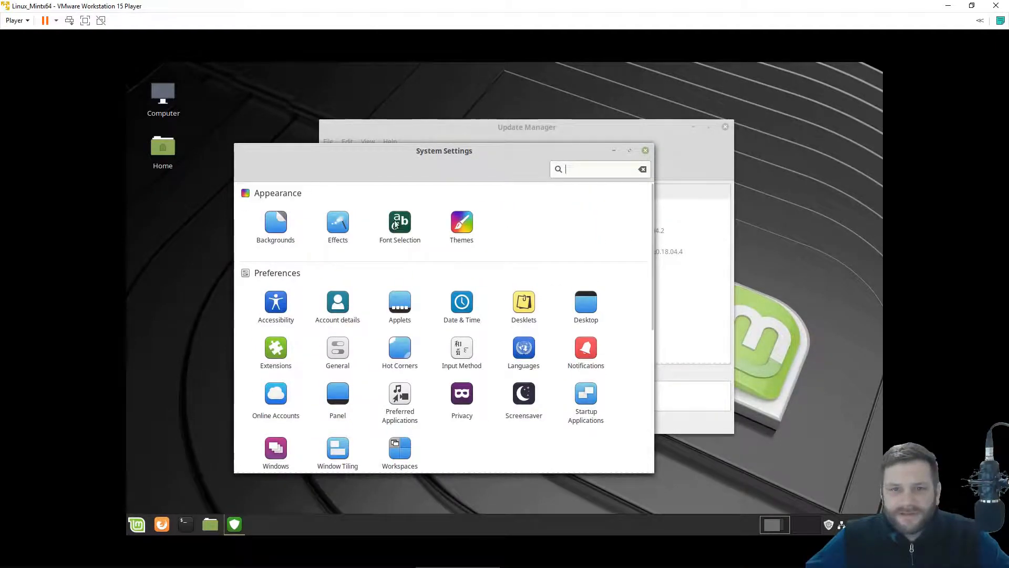
Set the window border theme to Mint-Y-Dark and the icon theme to Mint-Y-Aqua.
left_click(462, 226)
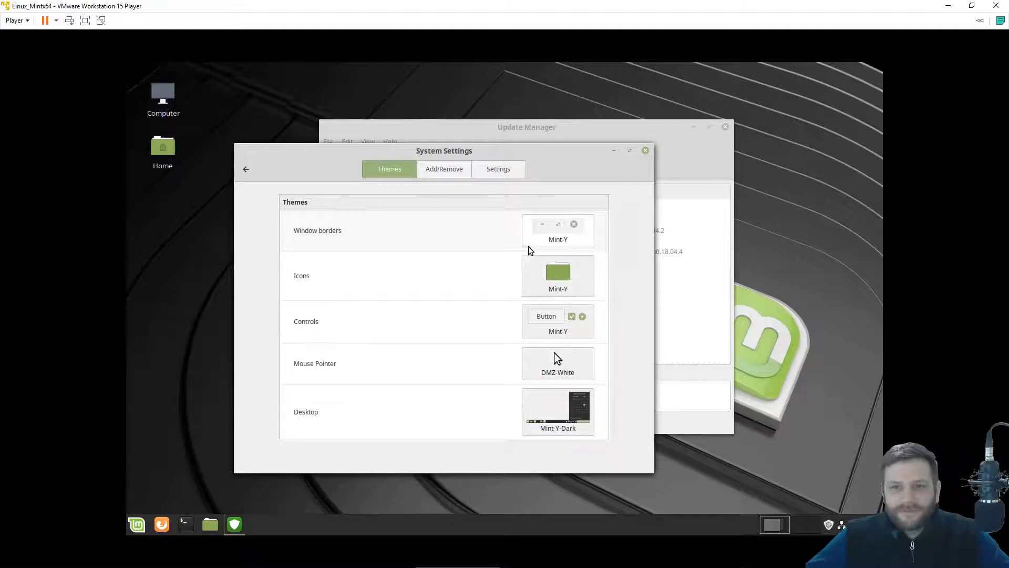
left_click(559, 226)
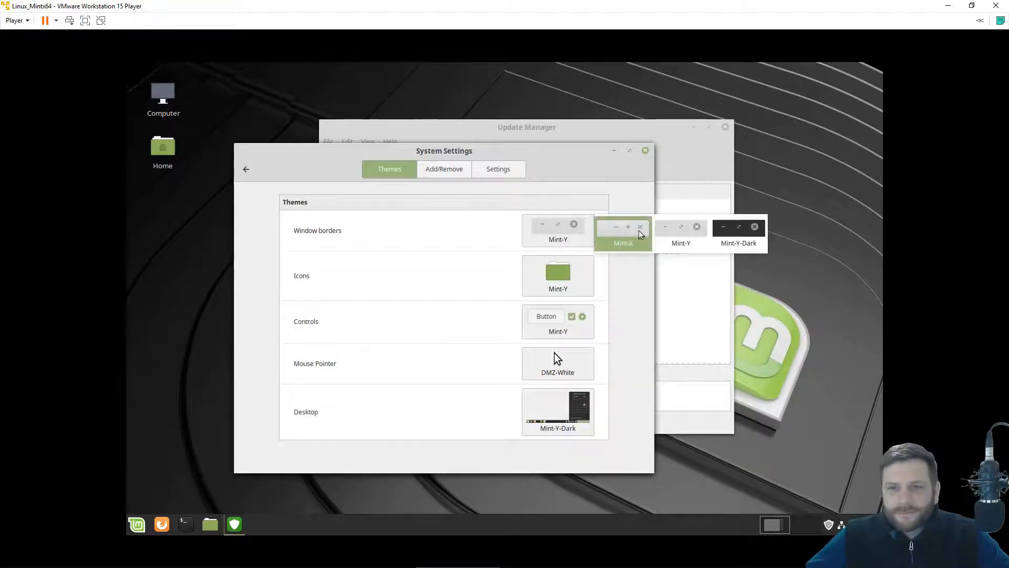
left_click(745, 244)
left_click(570, 281)
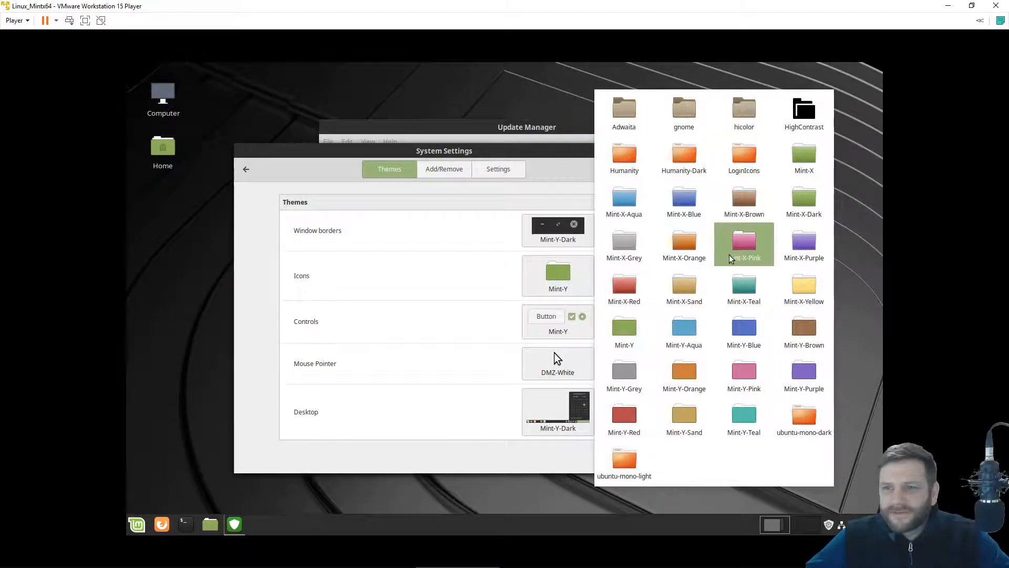
left_click(689, 329)
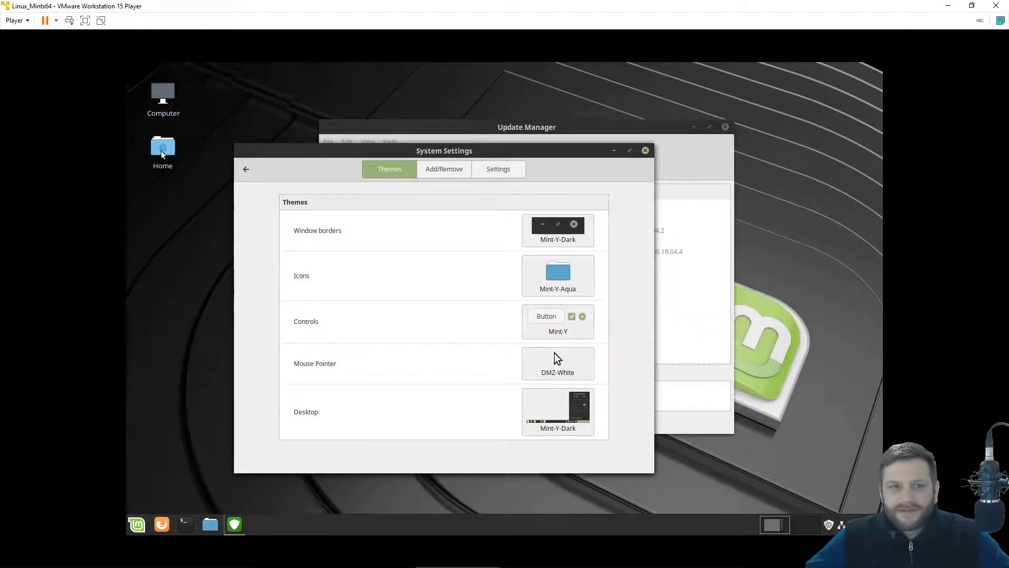
left_click(558, 277)
left_click(492, 284)
Set both the controls and desktop themes to Mint-Y-Dark-Aqua, then view Add/Remove.
left_click(560, 332)
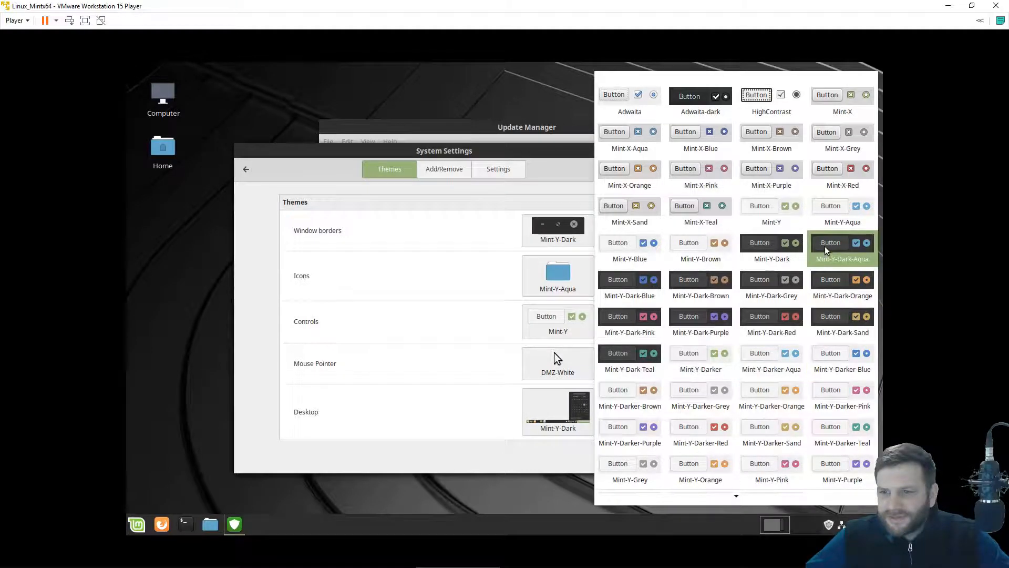
left_click(846, 251)
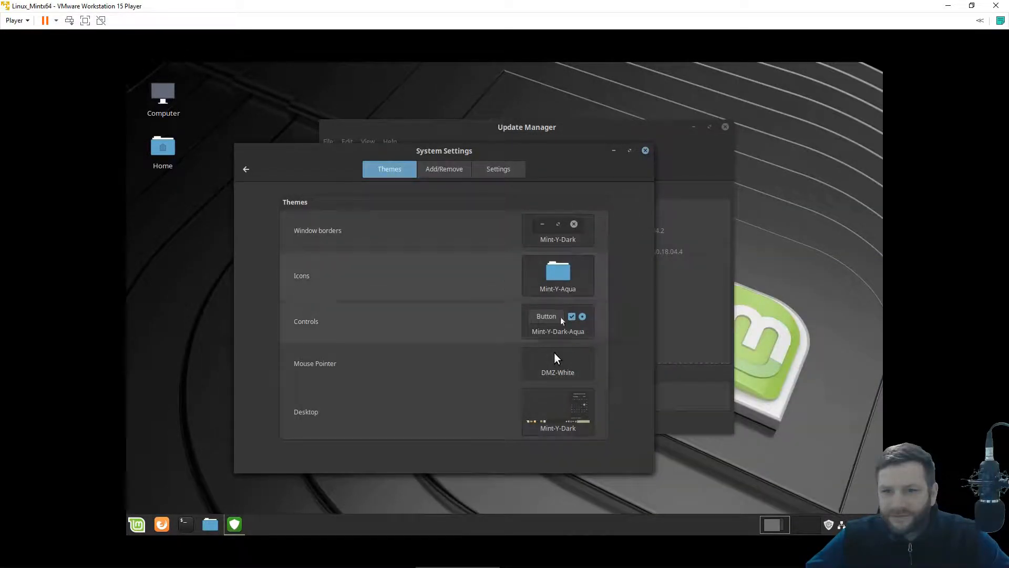
left_click(560, 429)
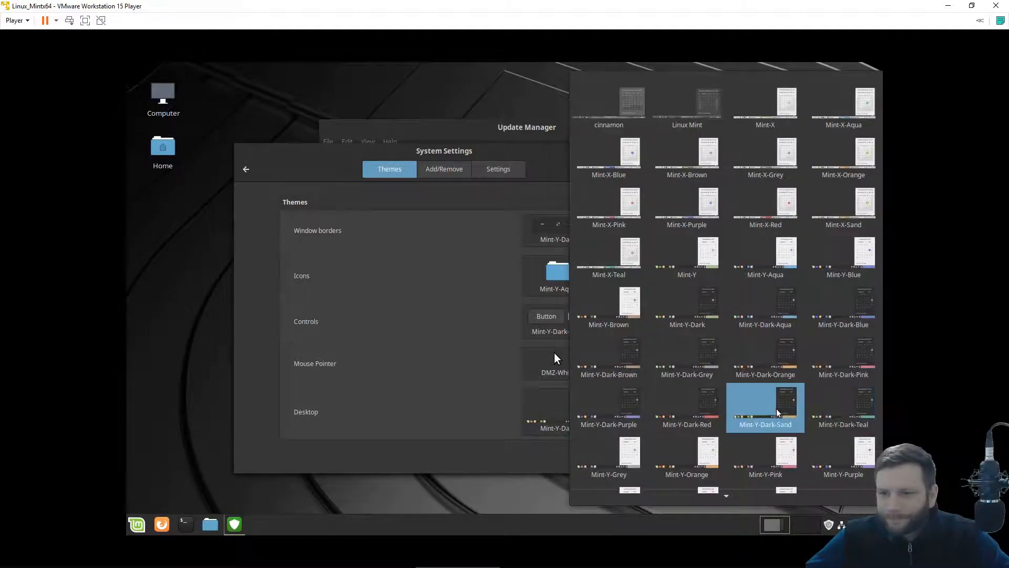
left_click(739, 330)
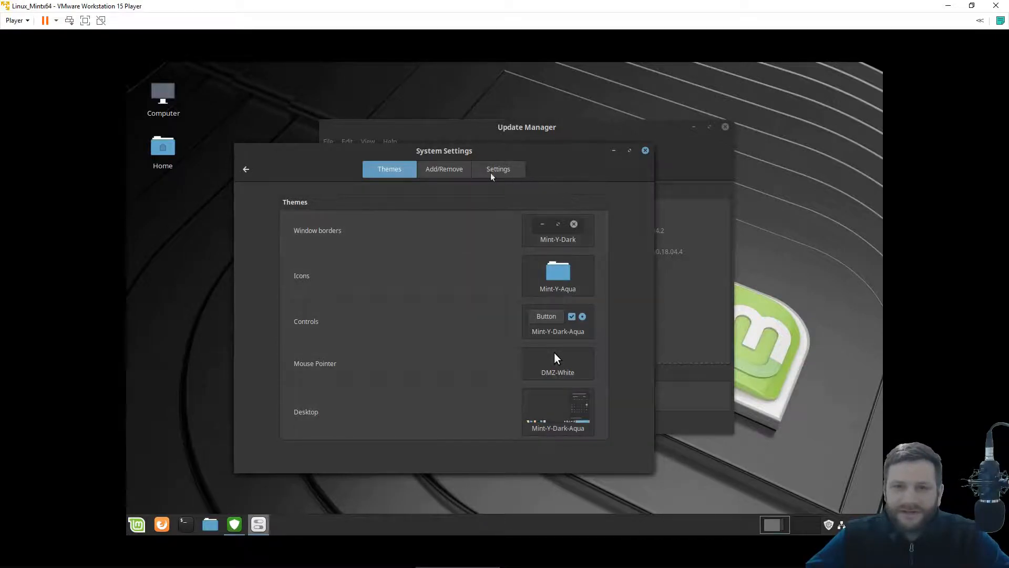
left_click(450, 173)
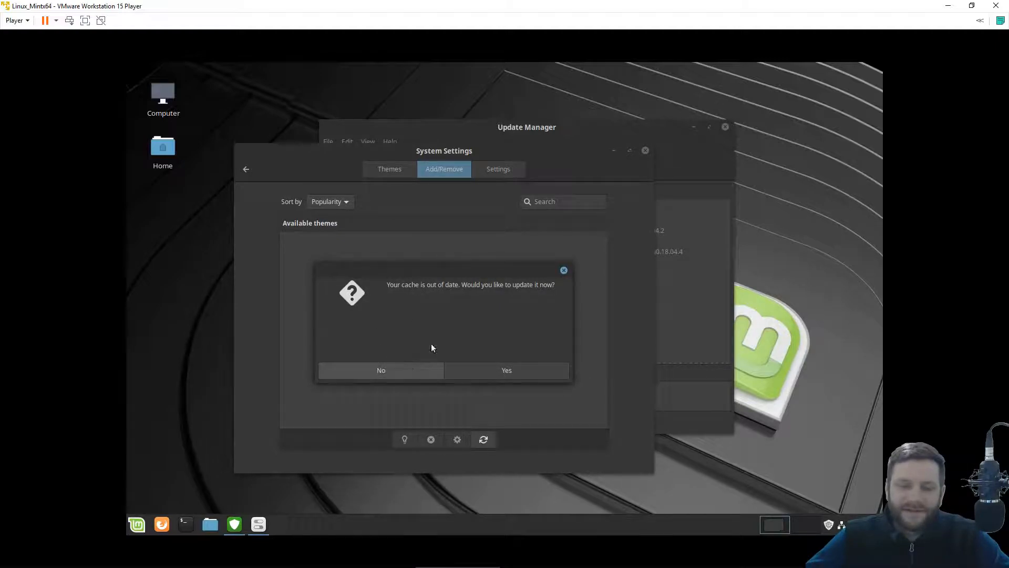
Decline the theme cache update and go back to the System Settings category list.
left_click(385, 375)
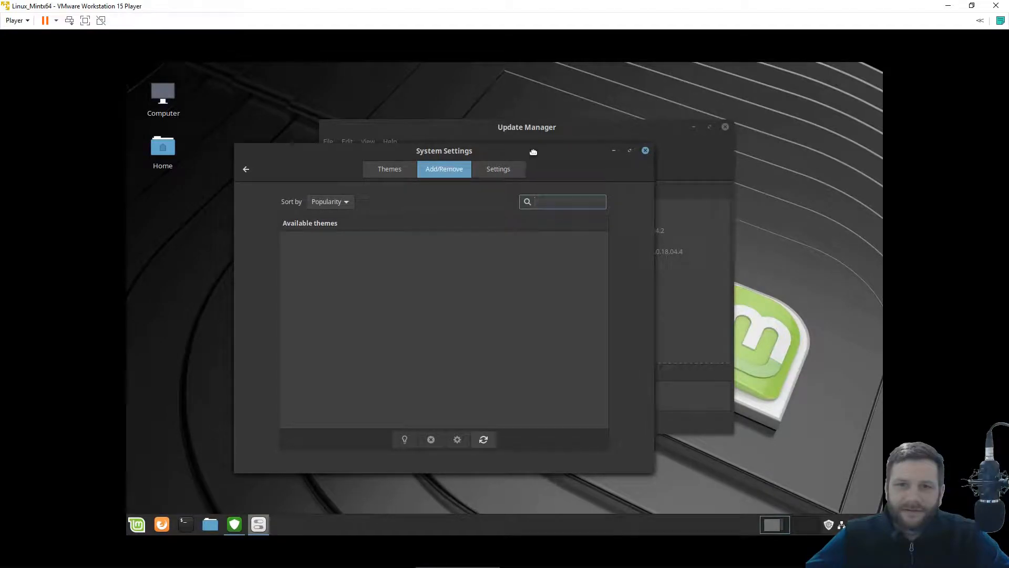
left_click_drag(532, 151, 573, 143)
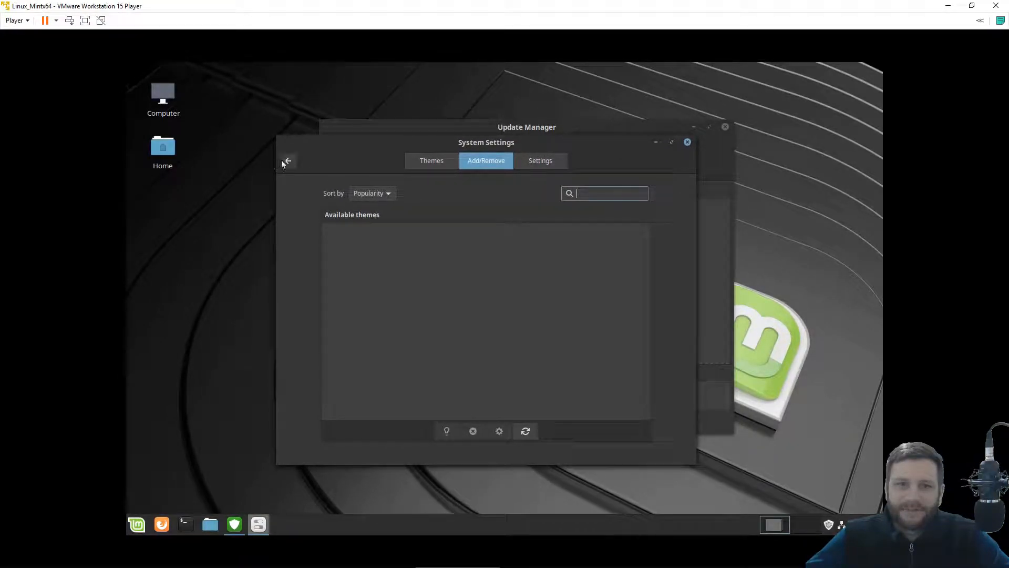
left_click(288, 161)
scroll(593, 313, "down", 5)
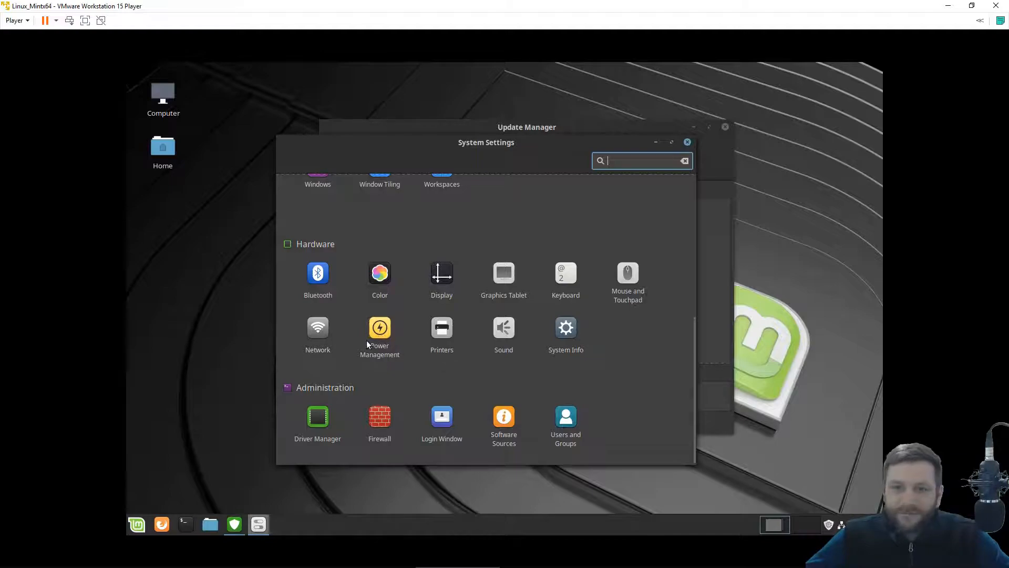
left_click_drag(692, 390, 685, 285)
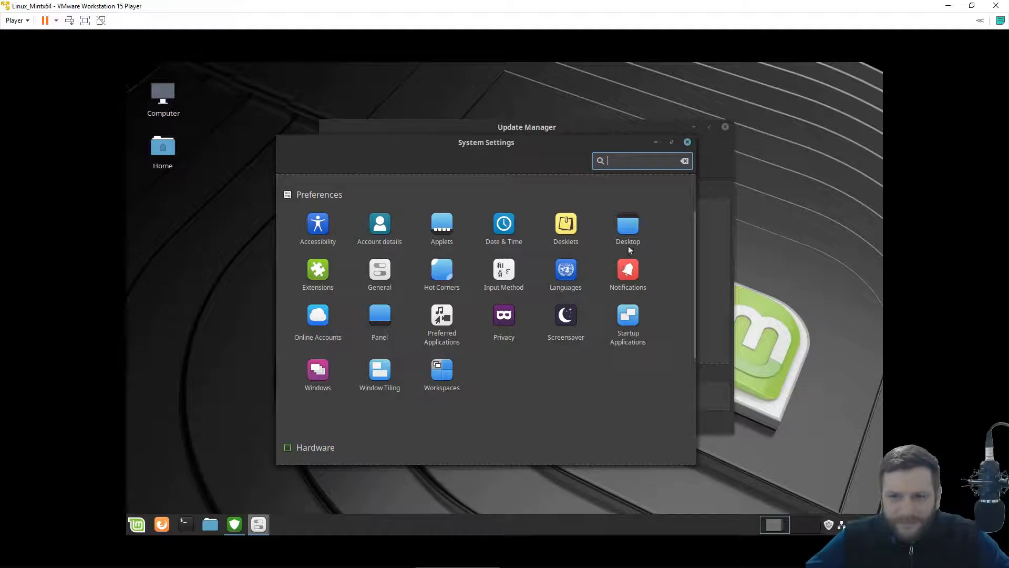
Switch off mintwelcome in Startup Applications, glance at Update Manager, and return to System Settings.
left_click(619, 335)
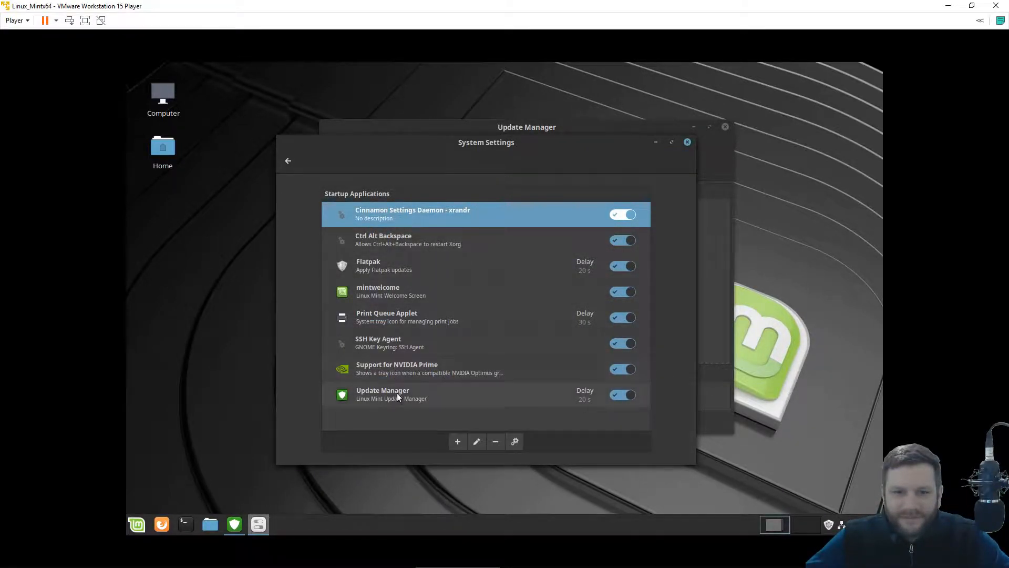
left_click(619, 293)
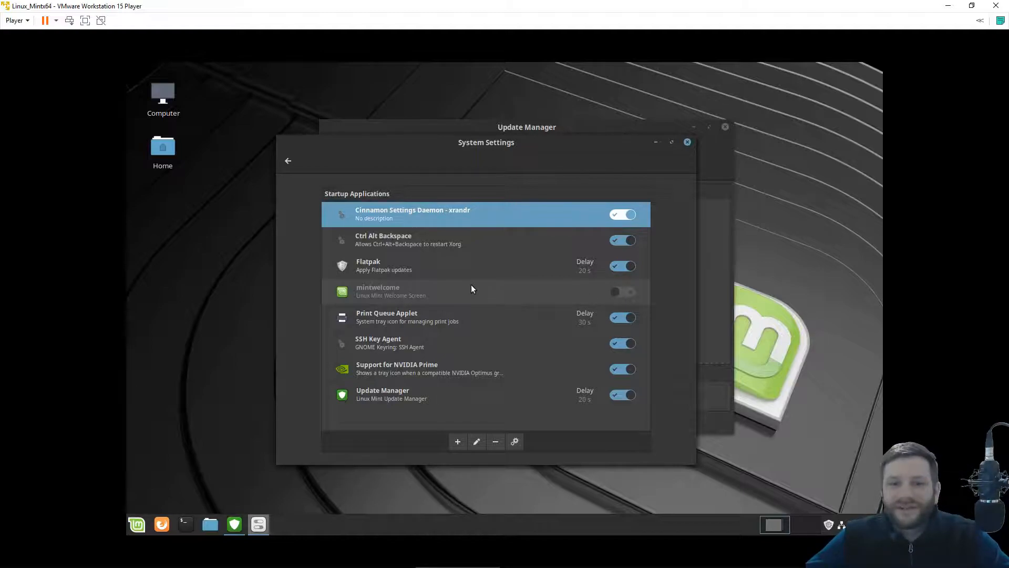
left_click(288, 161)
left_click(233, 528)
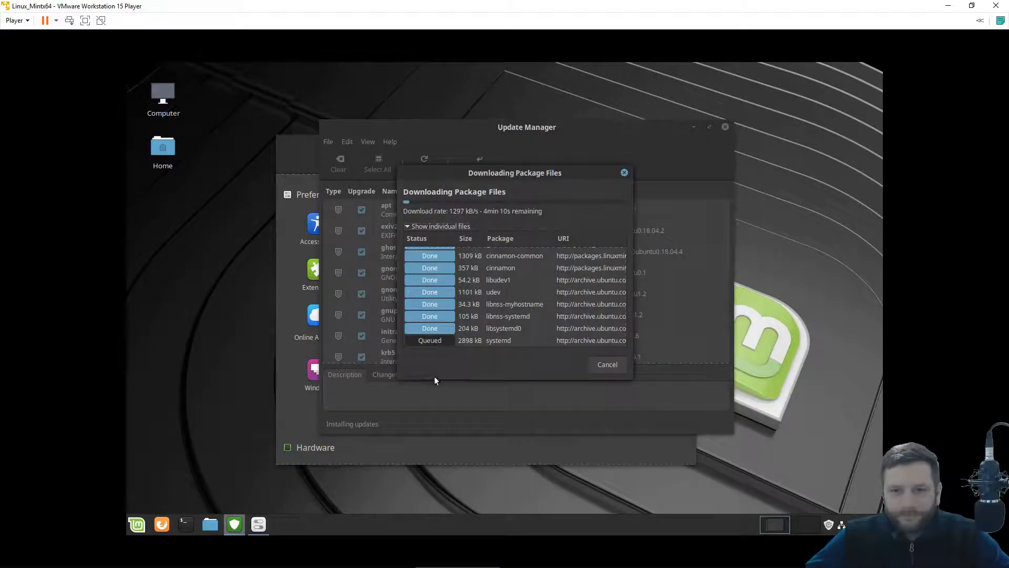
left_click(305, 451)
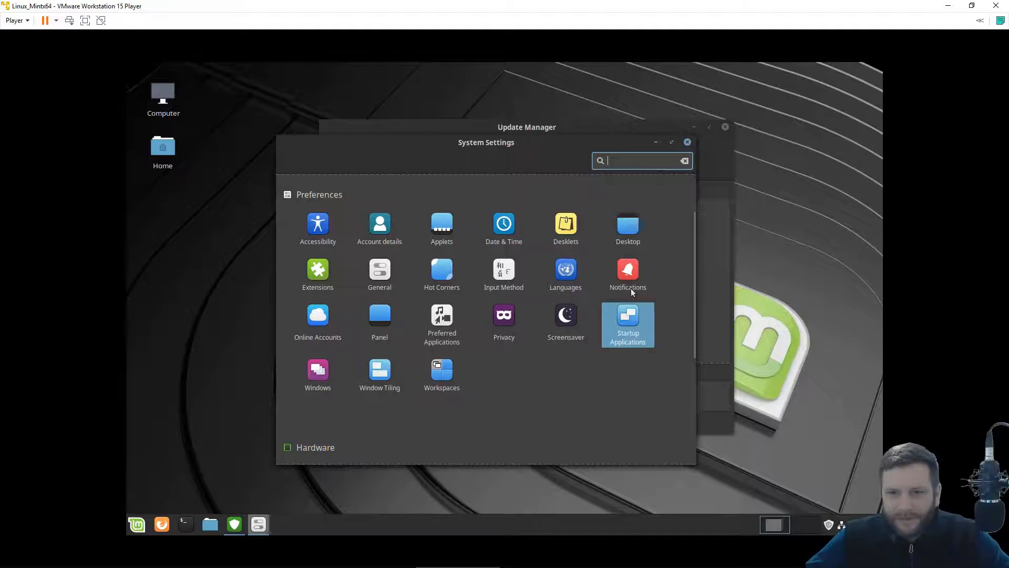
left_click(628, 267)
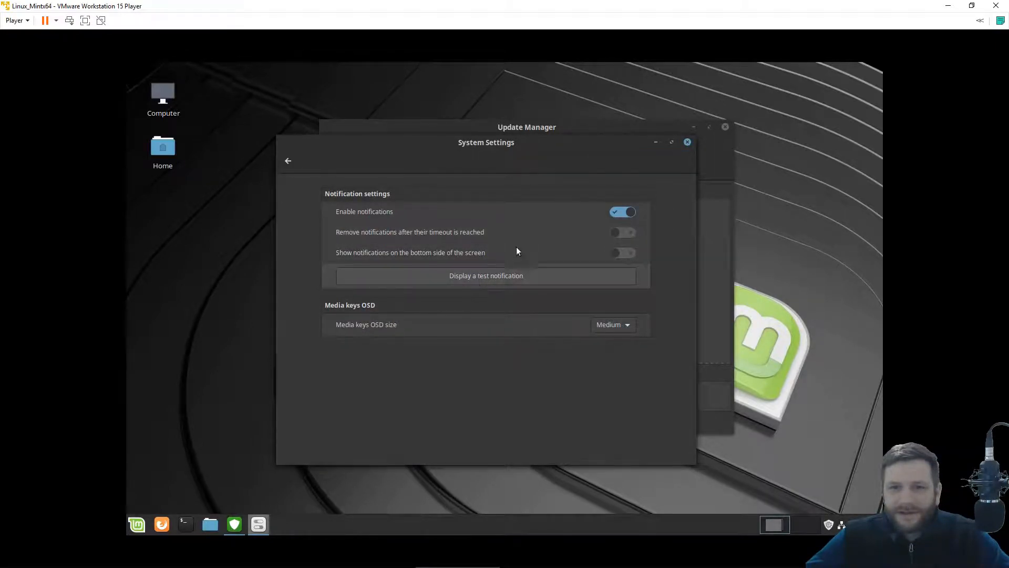
left_click(434, 277)
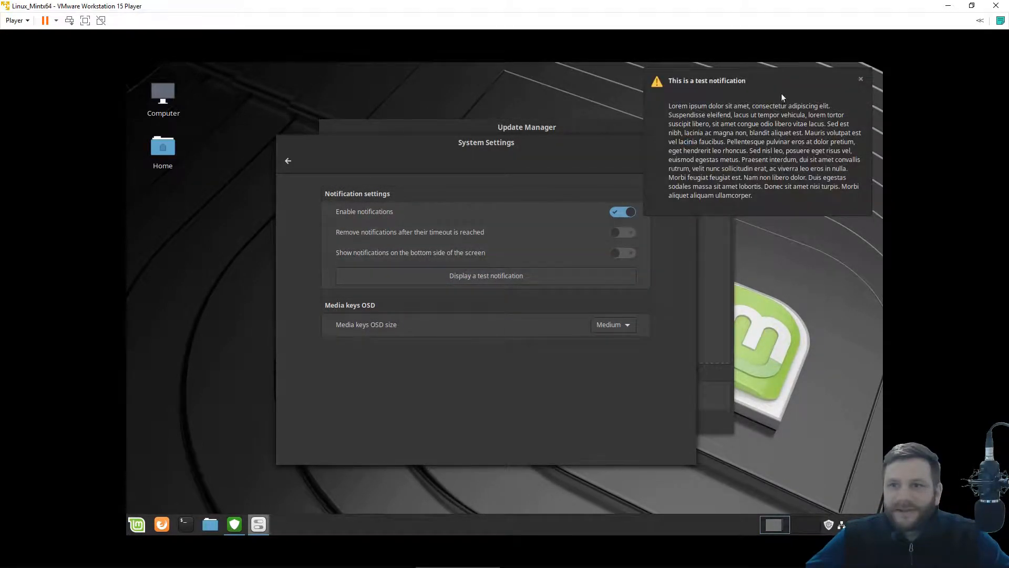
left_click(862, 77)
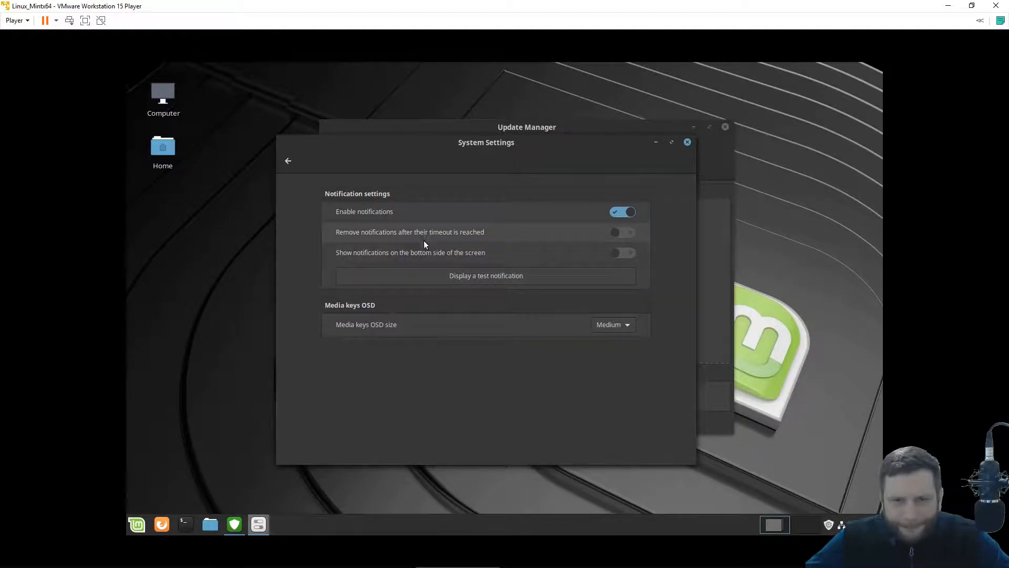
left_click(426, 257)
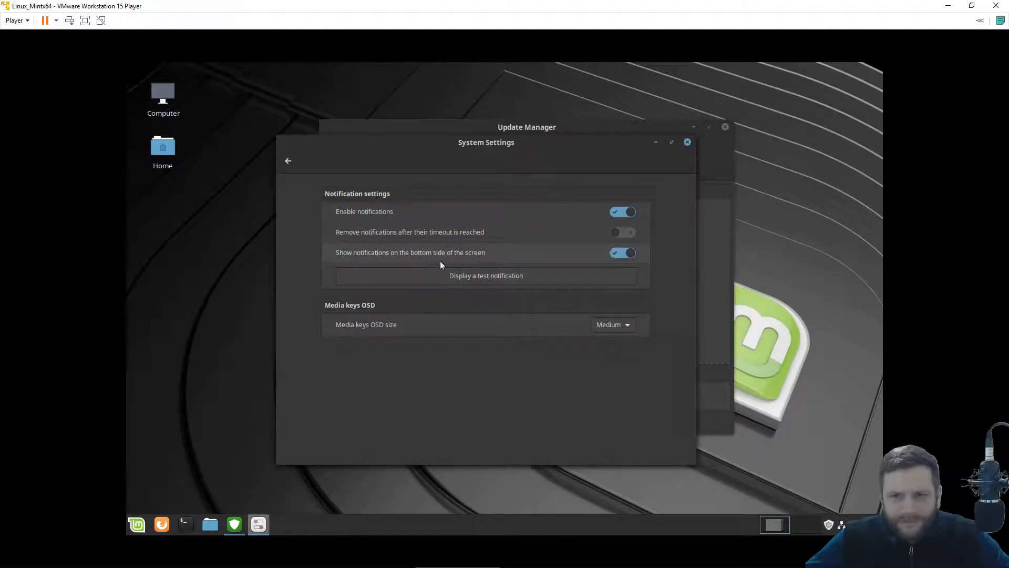
left_click(465, 275)
left_click(474, 260)
left_click(861, 372)
left_click(861, 372)
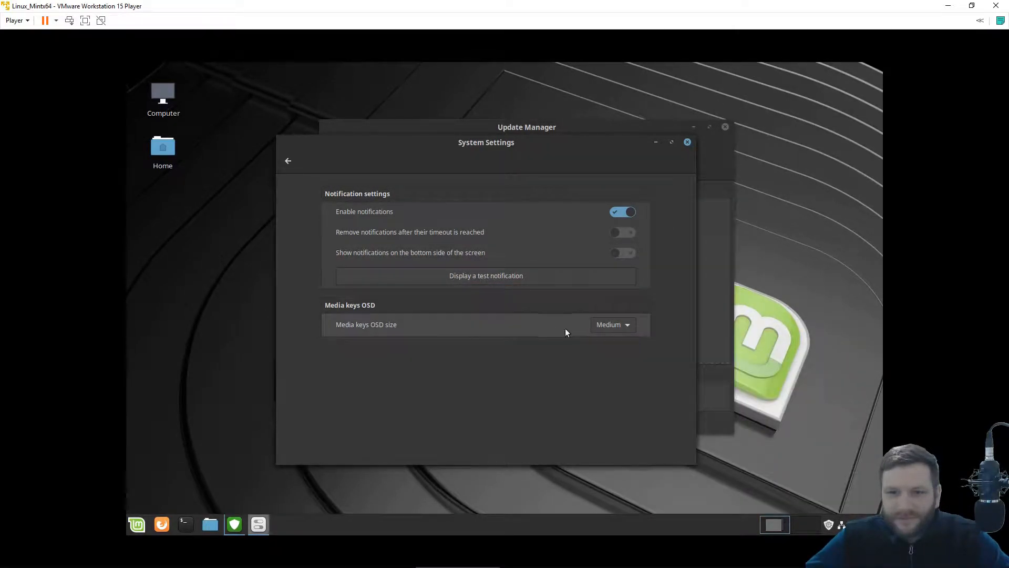
left_click(288, 161)
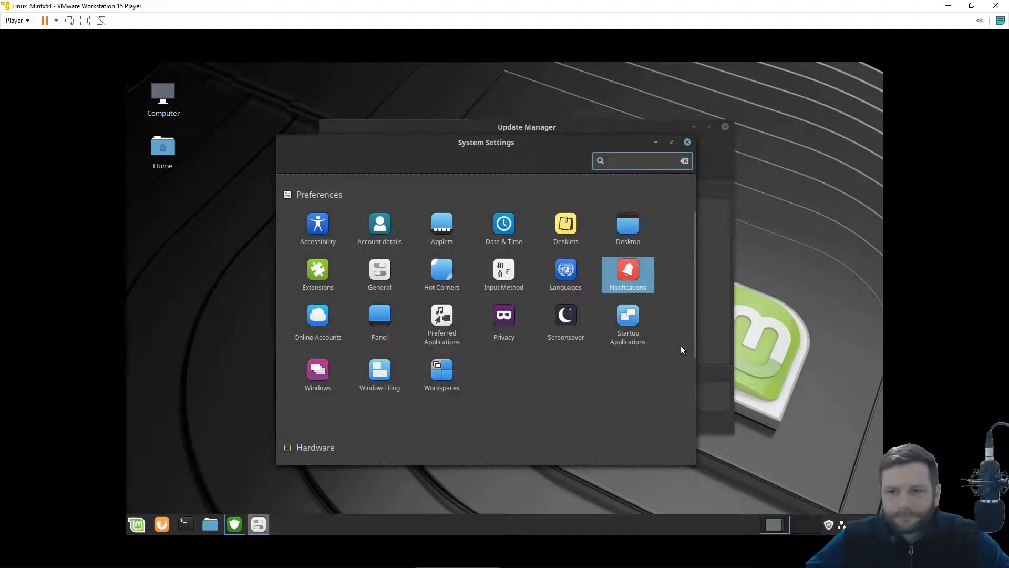
left_click(505, 314)
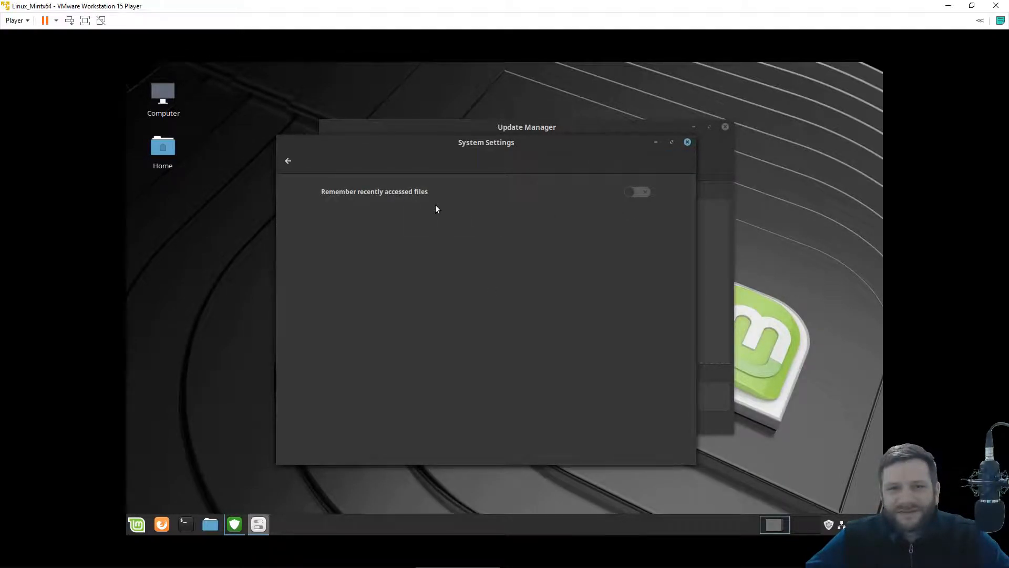
left_click(294, 164)
left_click(588, 421)
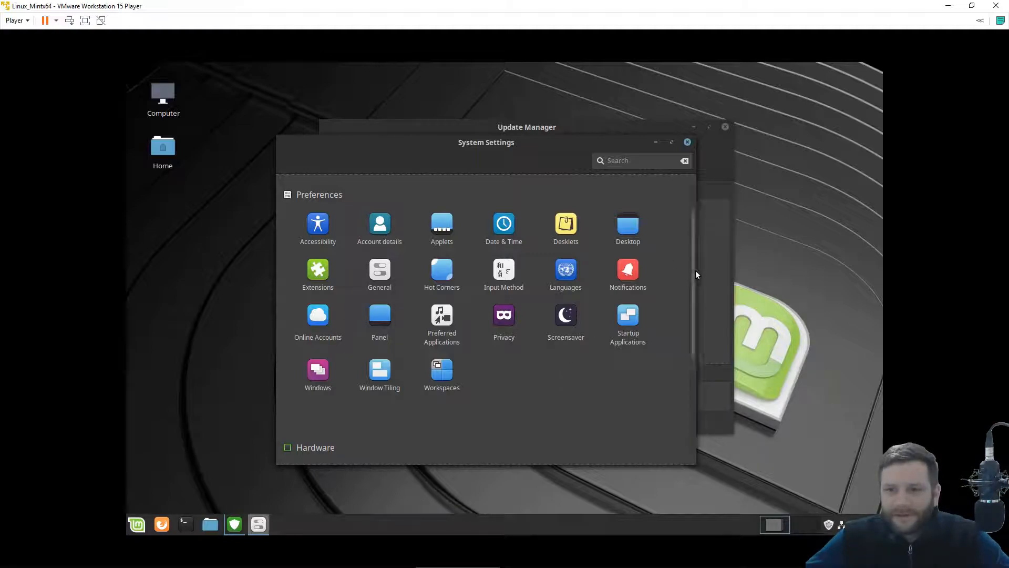
left_click_drag(694, 273, 667, 399)
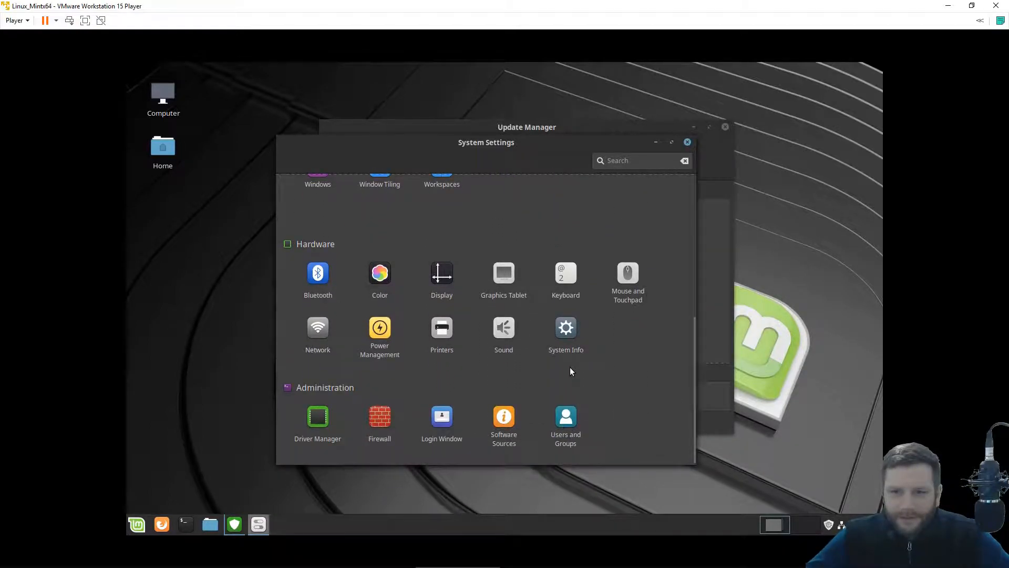
left_click(565, 337)
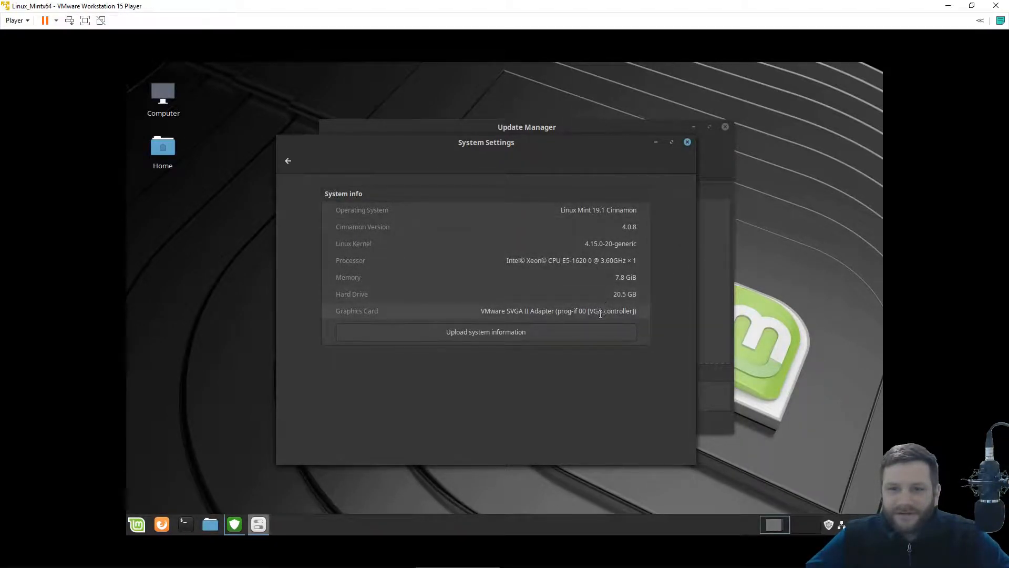
left_click(289, 162)
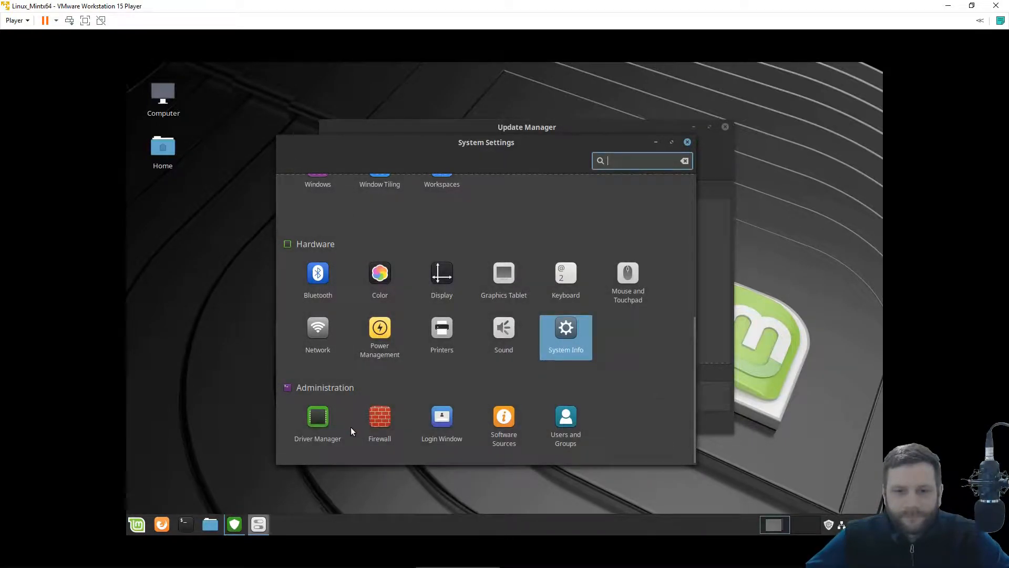
Authenticate into Login Window and set the login GTK and icon themes to Mint-Y-Aqua.
left_click(444, 420)
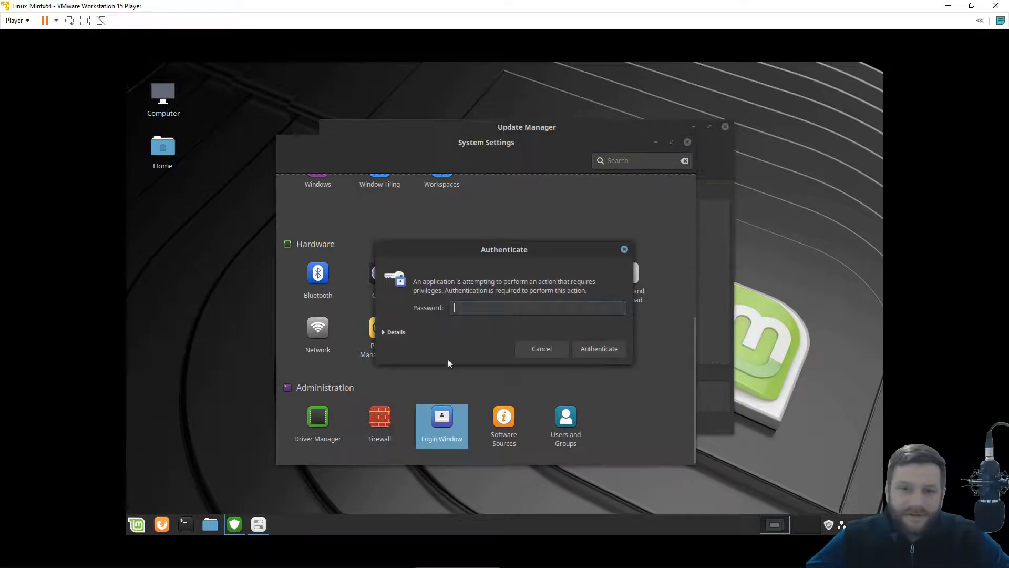
type("•••")
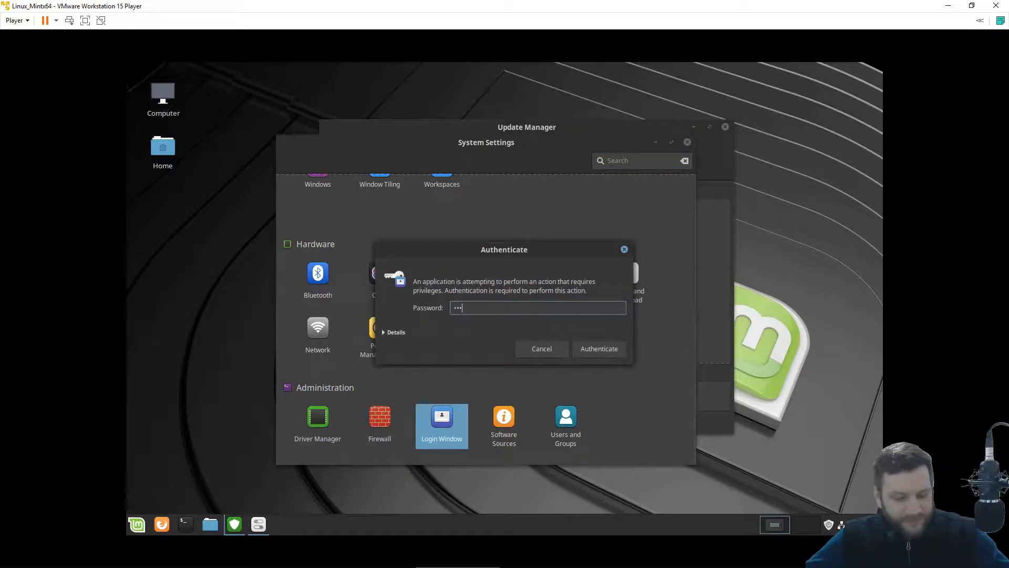
left_click(610, 351)
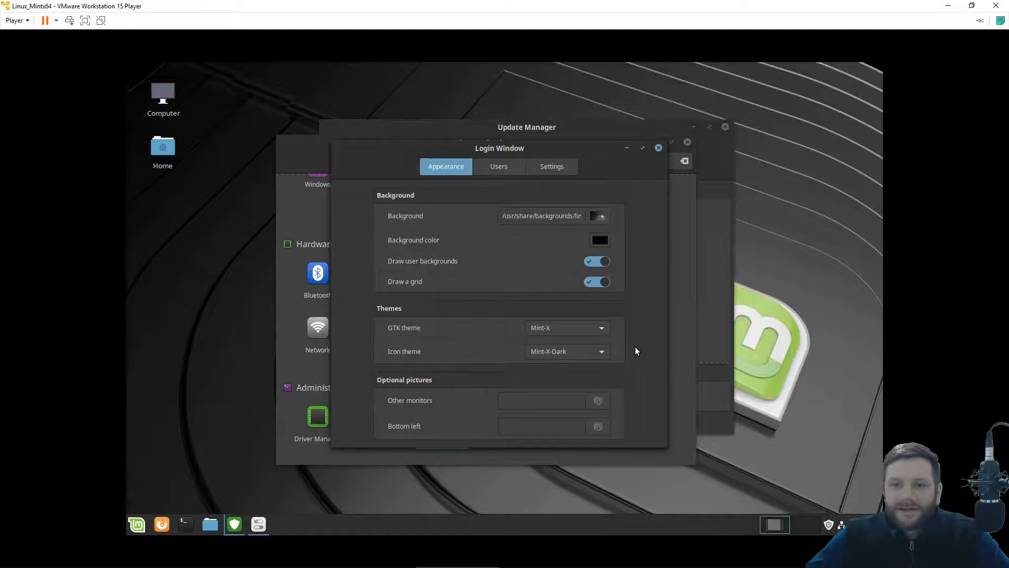
left_click(578, 328)
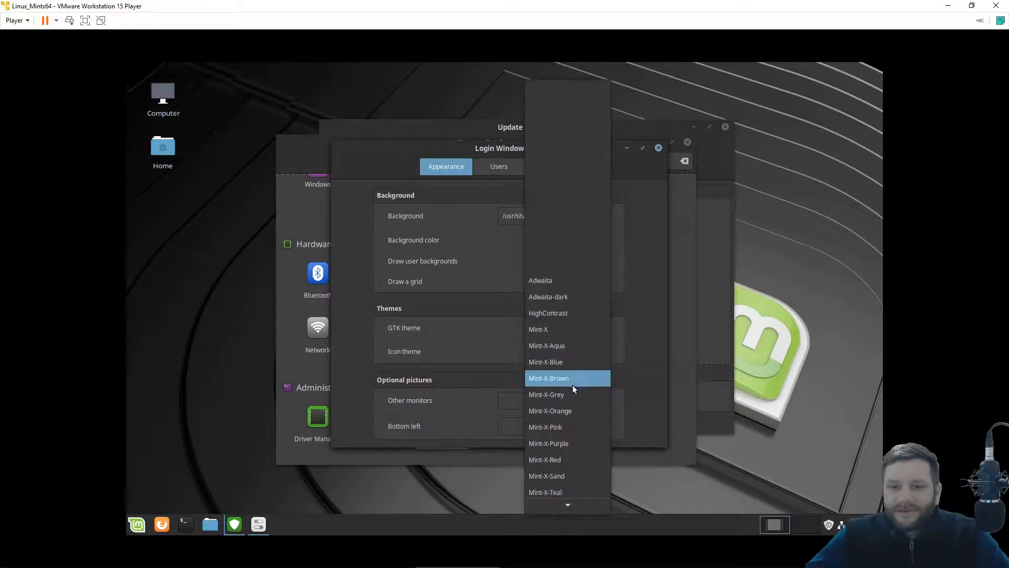
scroll(573, 450, "down", 3)
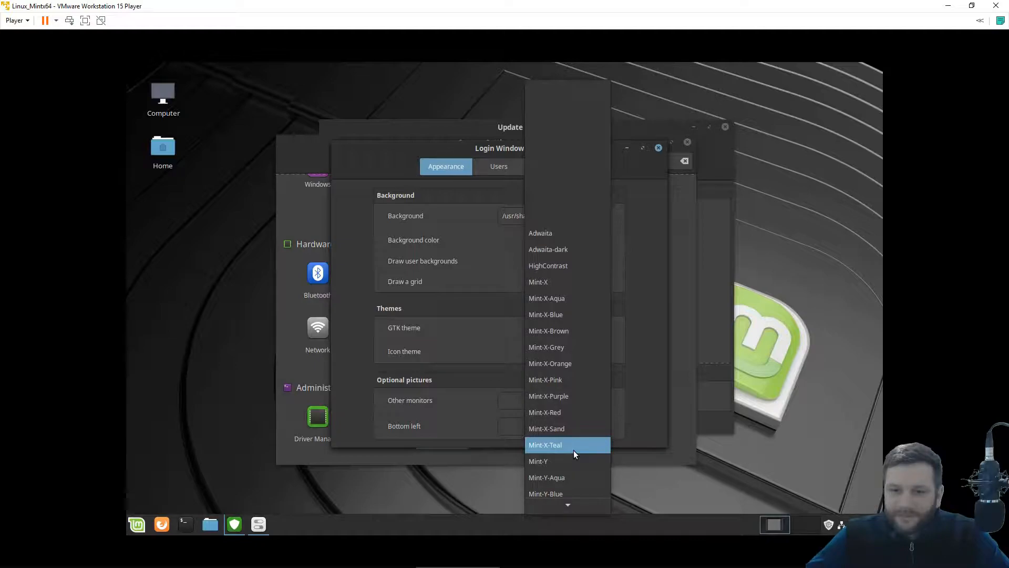
scroll(573, 450, "down", 2)
left_click(575, 440)
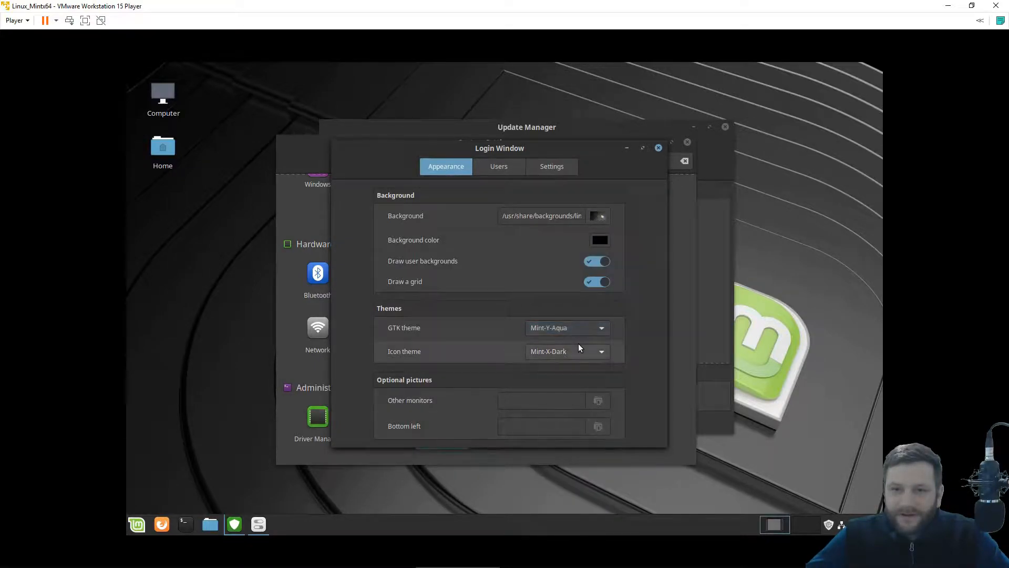
left_click(575, 355)
scroll(564, 395, "down", 3)
scroll(565, 415, "down", 3)
left_click(565, 384)
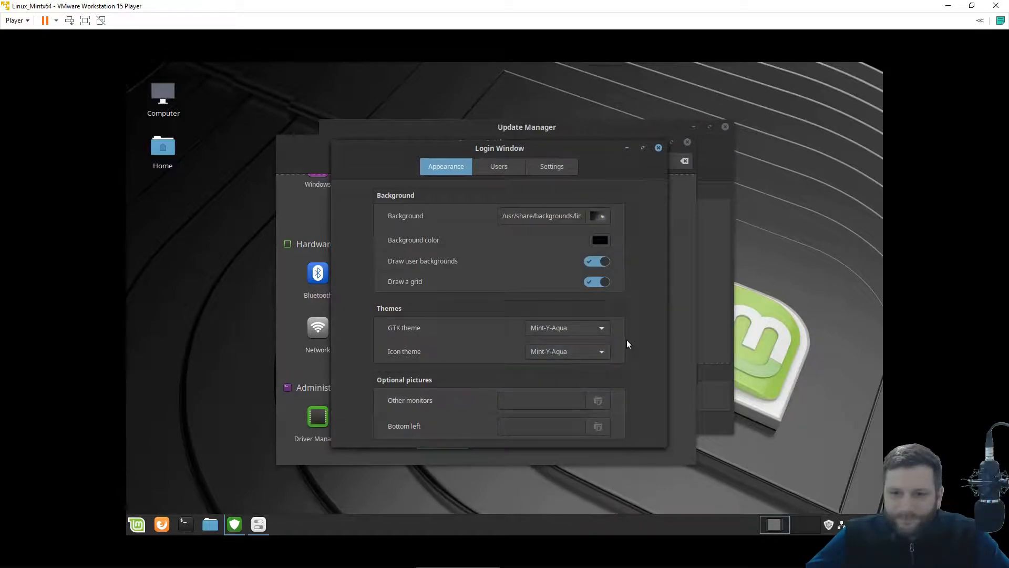
Review the Login Window's Users and Settings tabs, then close the dialog.
mouse_move(438, 405)
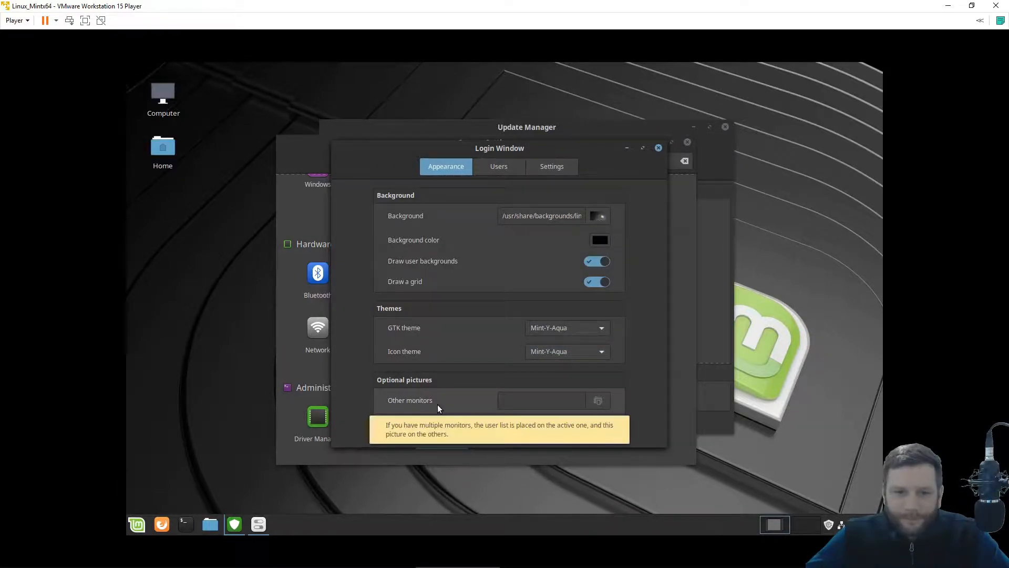
left_click(514, 167)
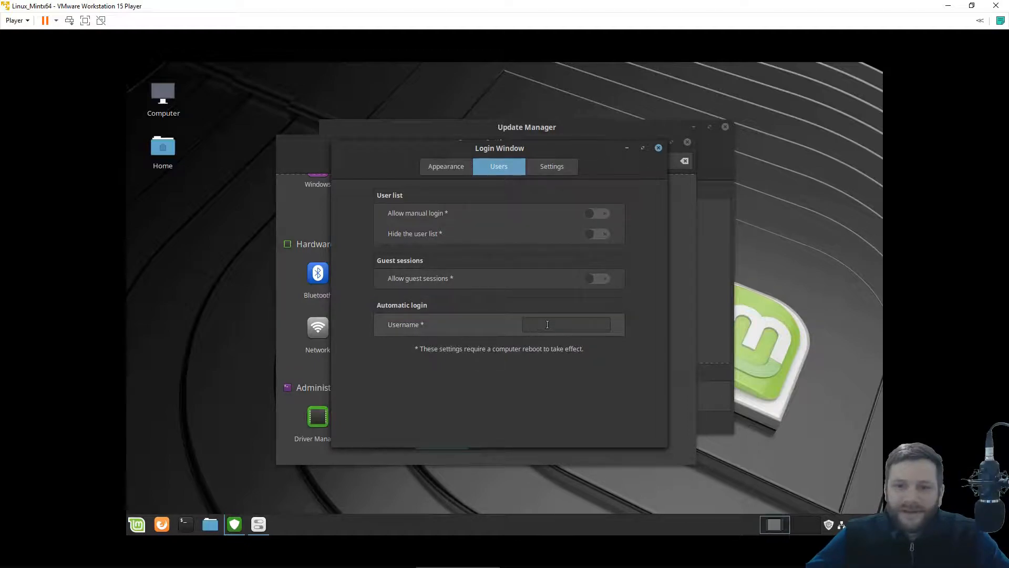
left_click(563, 164)
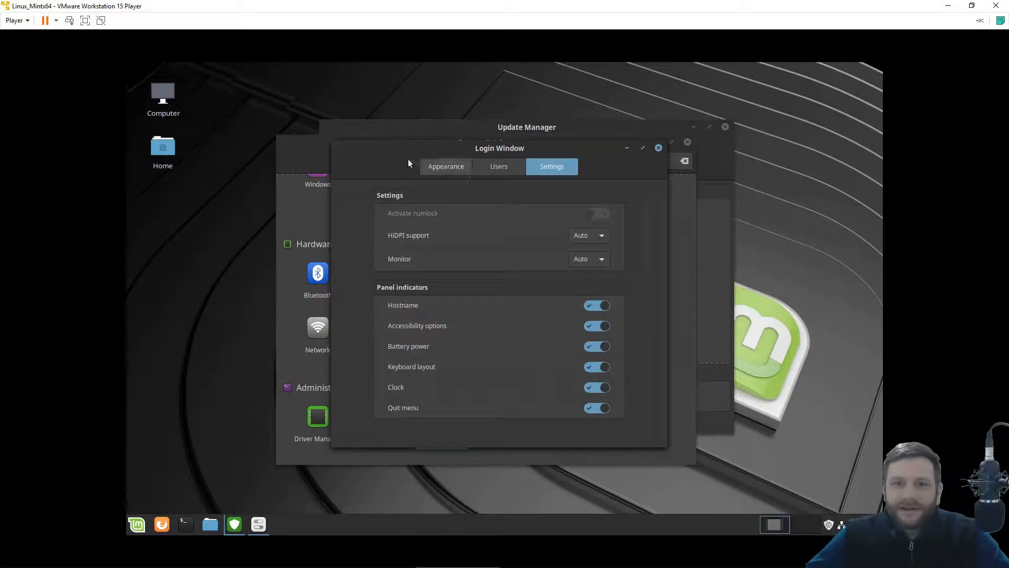
left_click(659, 148)
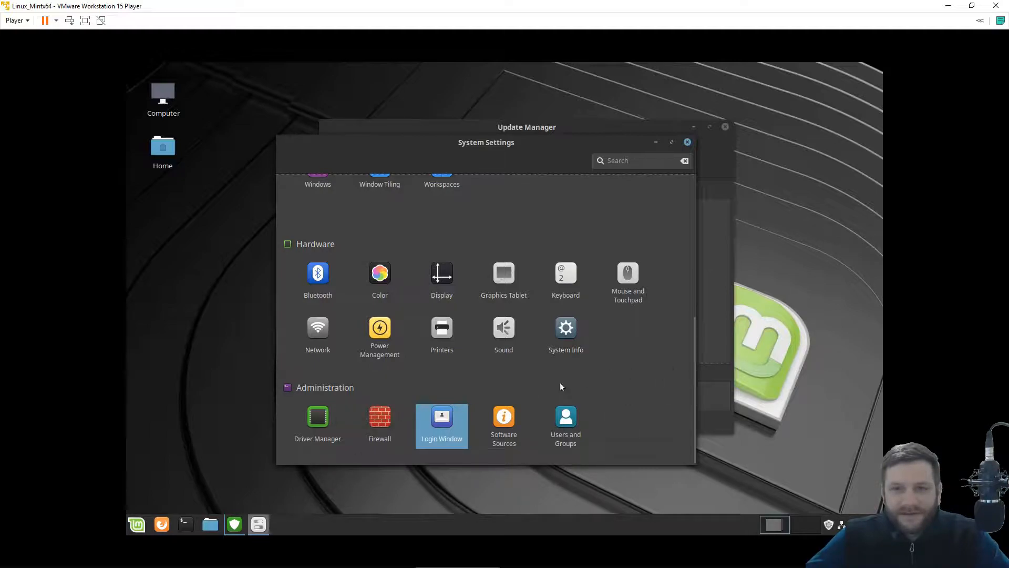
Authenticate into Firewall and turn it on for the Home profile.
left_click(384, 422)
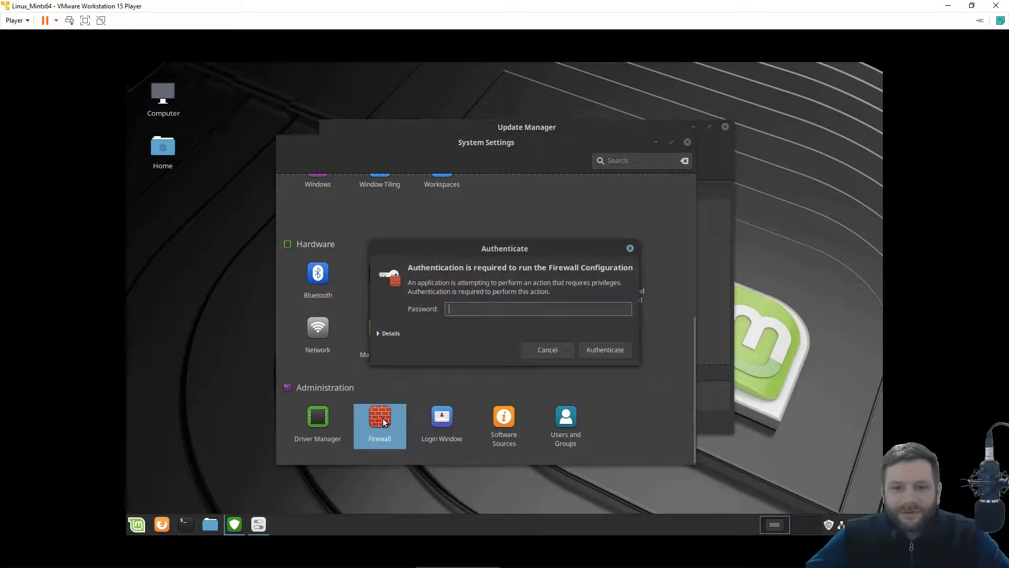
type("••••")
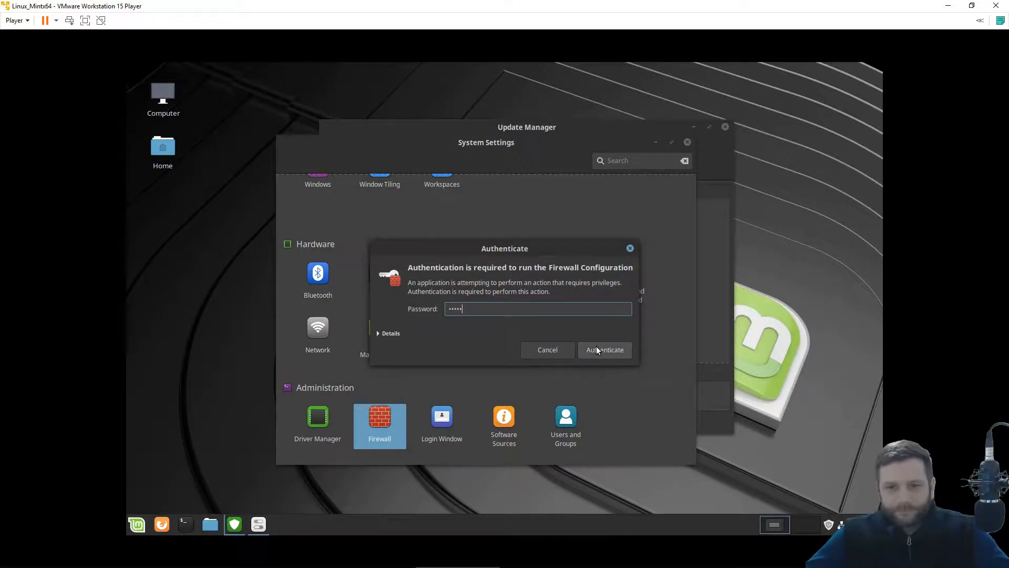
left_click(596, 348)
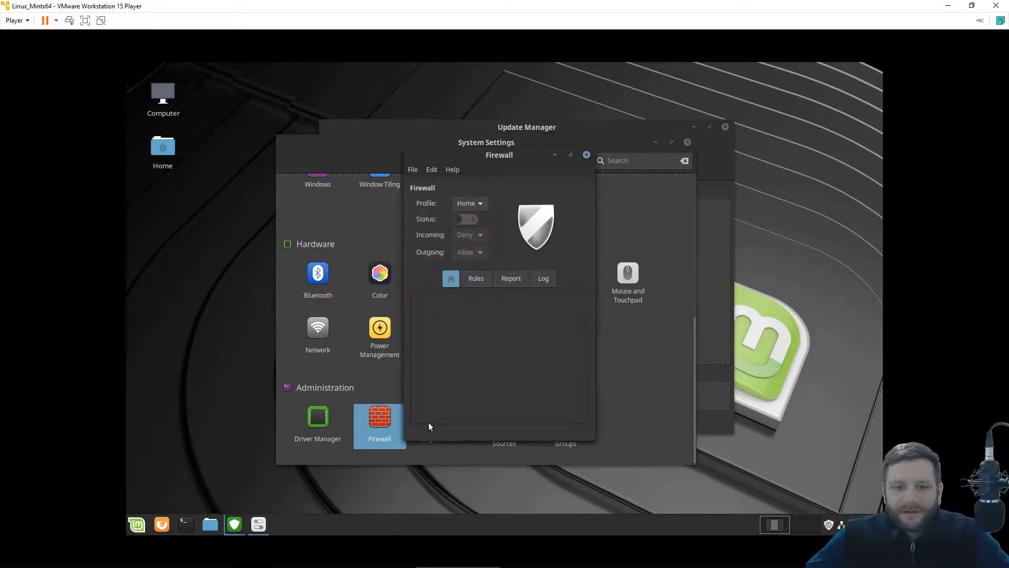
left_click_drag(496, 156, 535, 152)
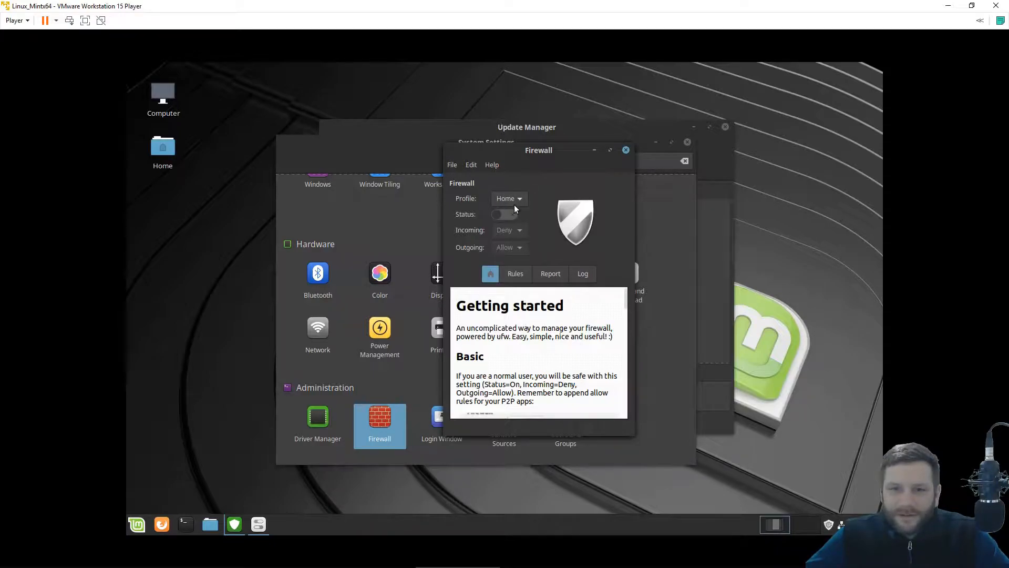
left_click(503, 215)
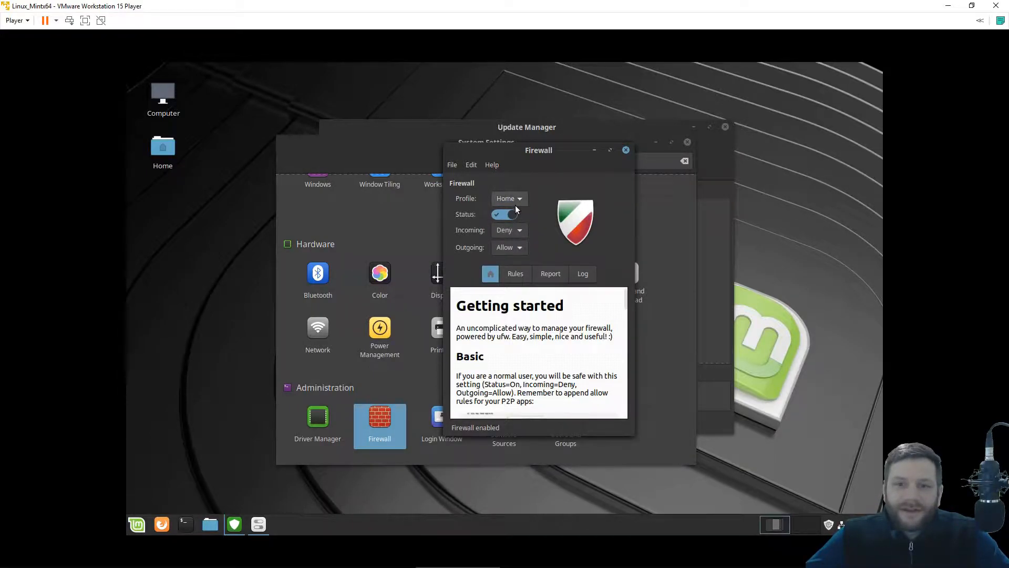
left_click(519, 269)
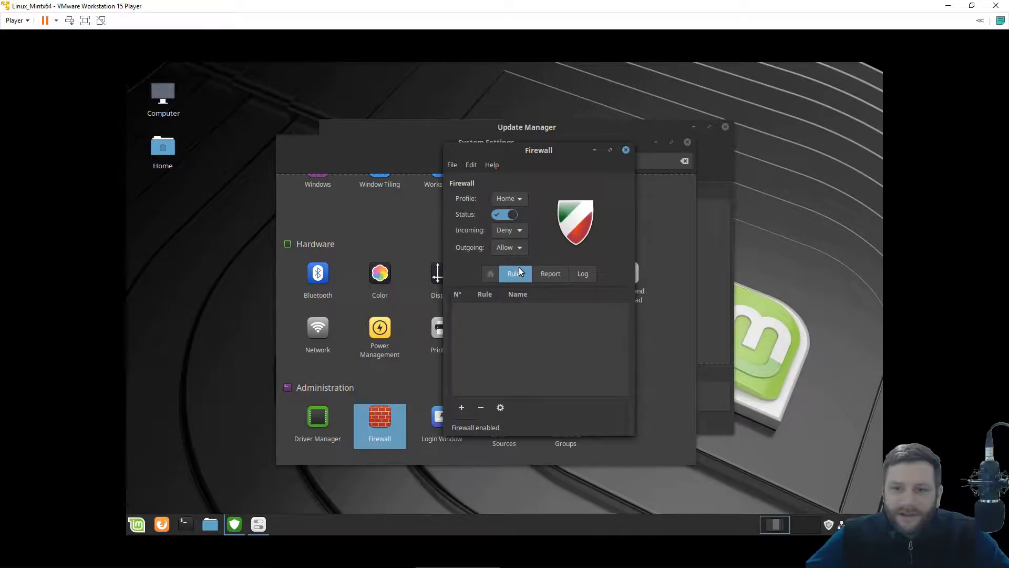
Explore a new firewall rule's policy (Allow), direction (In) and preconfigured application choices.
left_click(462, 408)
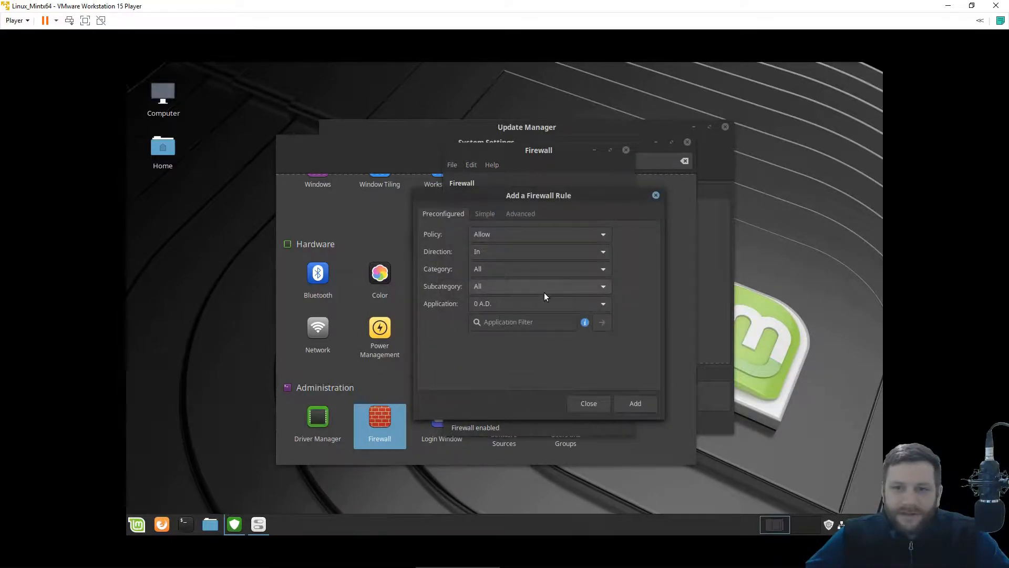
left_click(482, 235)
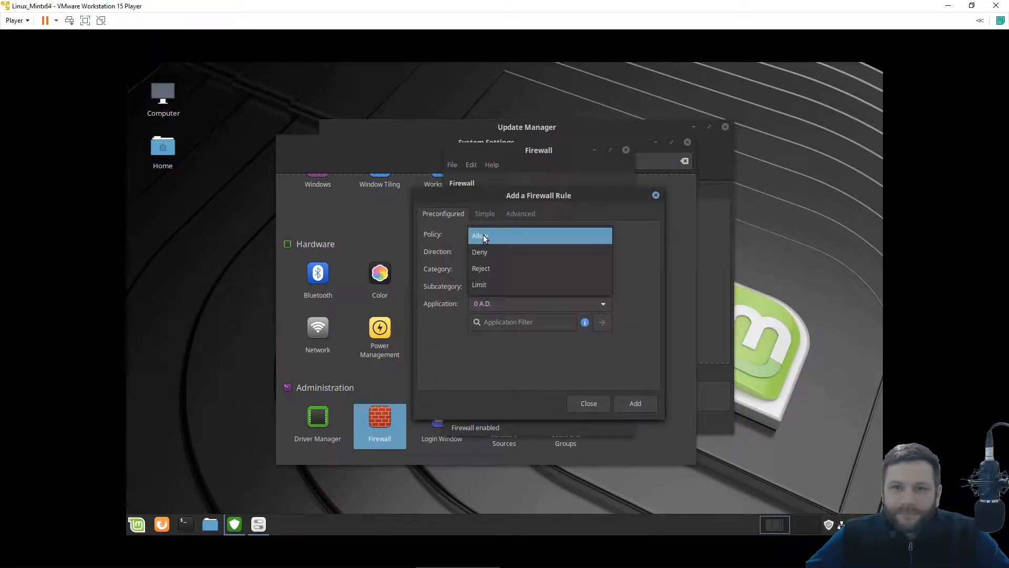
left_click(514, 232)
left_click(515, 254)
left_click(509, 252)
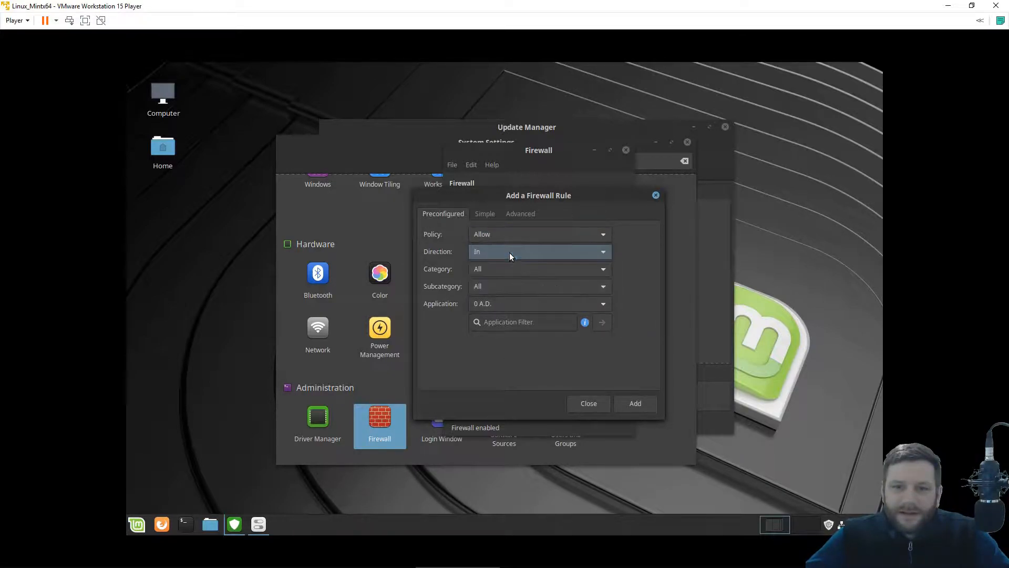
left_click(501, 303)
scroll(540, 473, "down", 1)
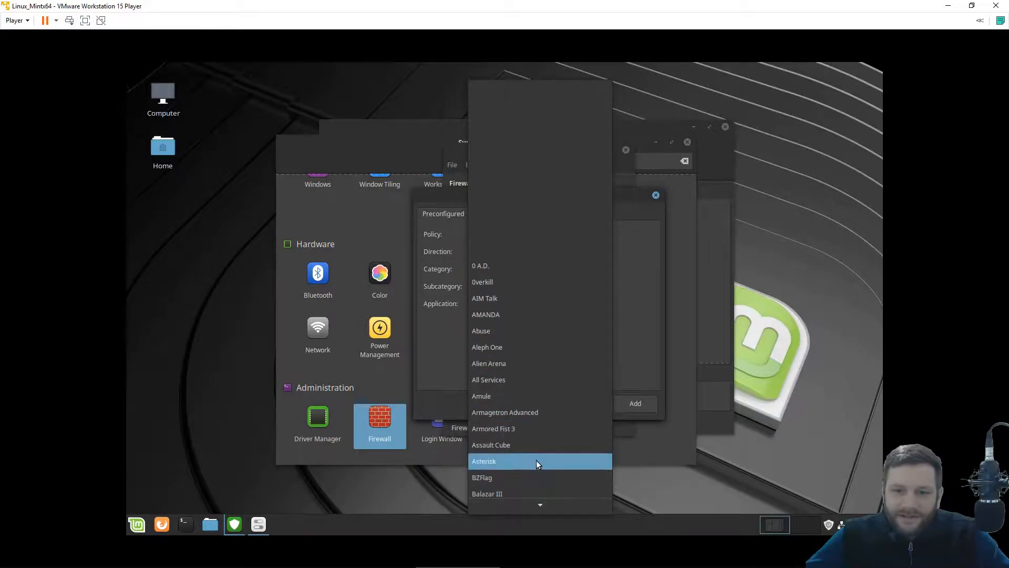
scroll(578, 402, "down", 4)
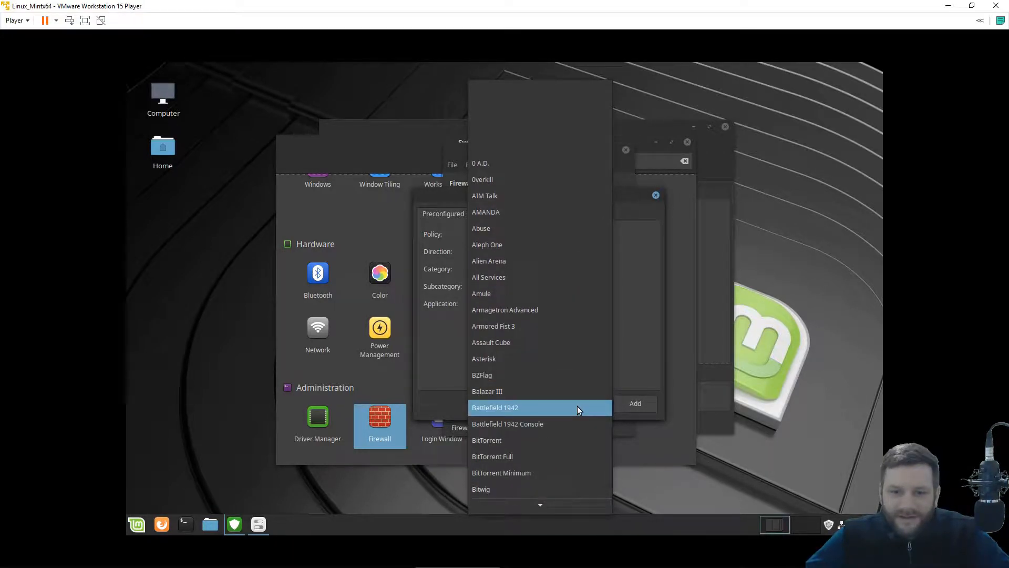
scroll(577, 410, "down", 1)
scroll(577, 406, "down", 1)
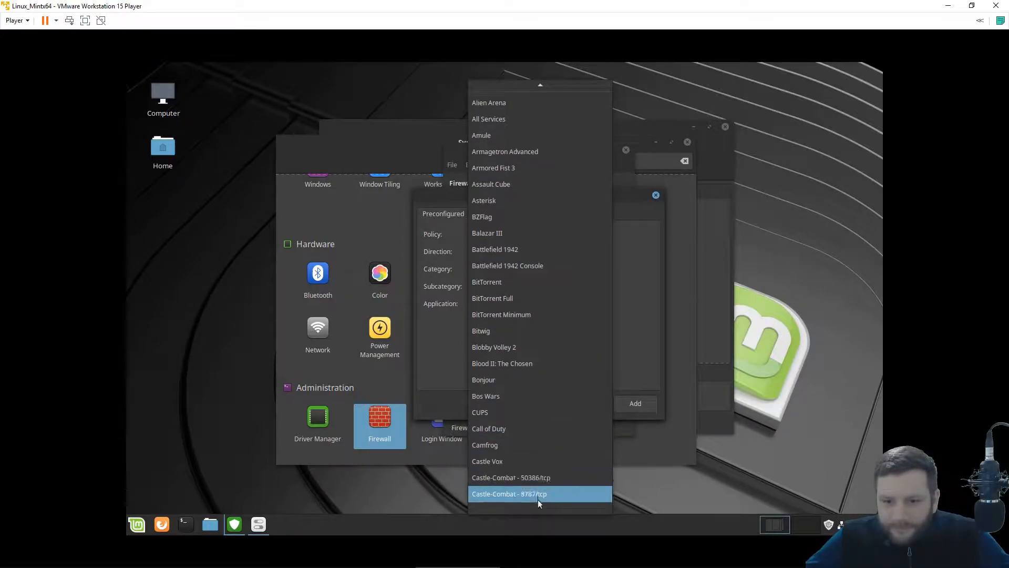
left_click(538, 507)
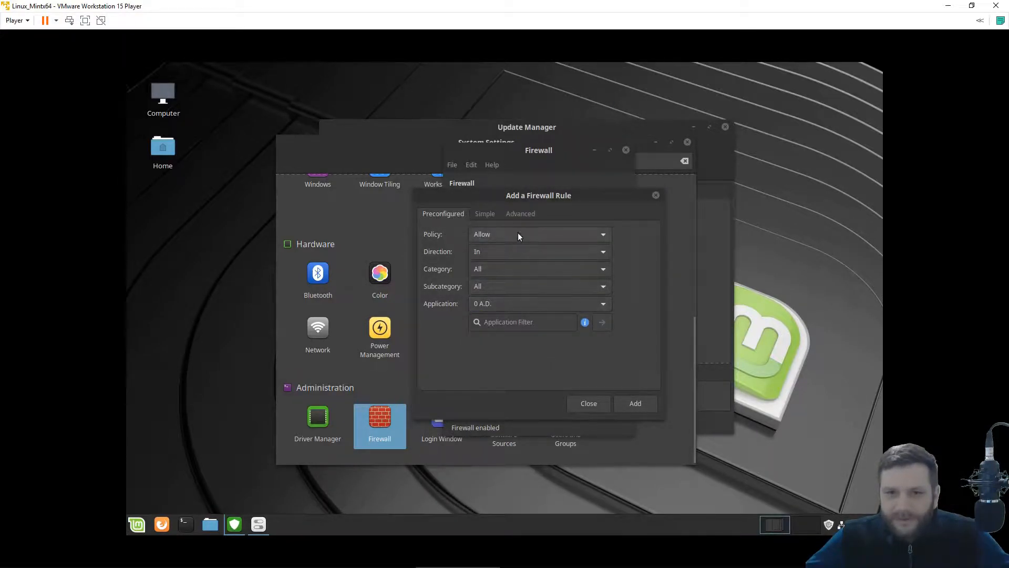
Look over the Simple and Advanced rule tabs, discard the rule, and close Firewall.
left_click(491, 213)
left_click(528, 213)
left_click(443, 213)
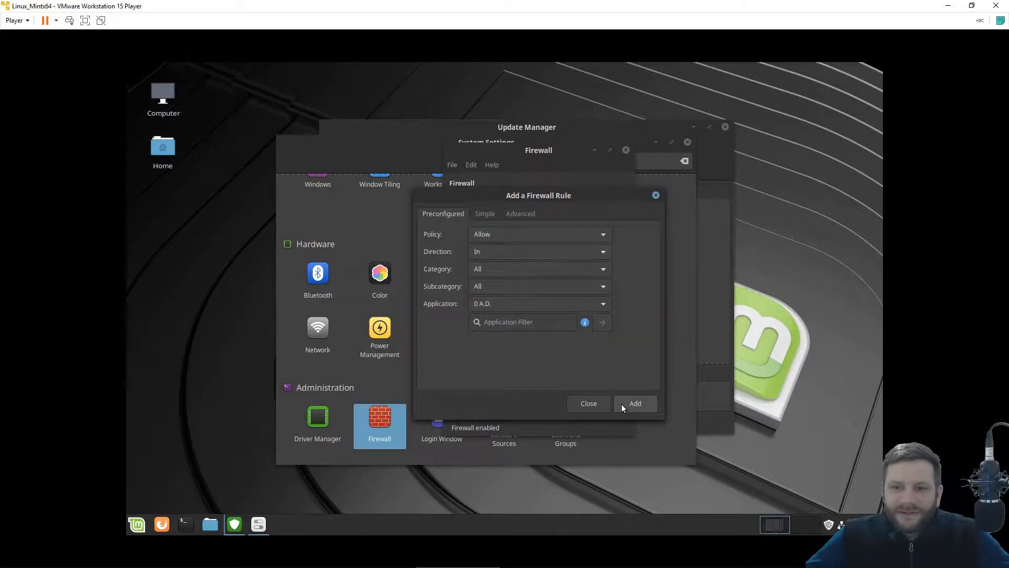
left_click(572, 403)
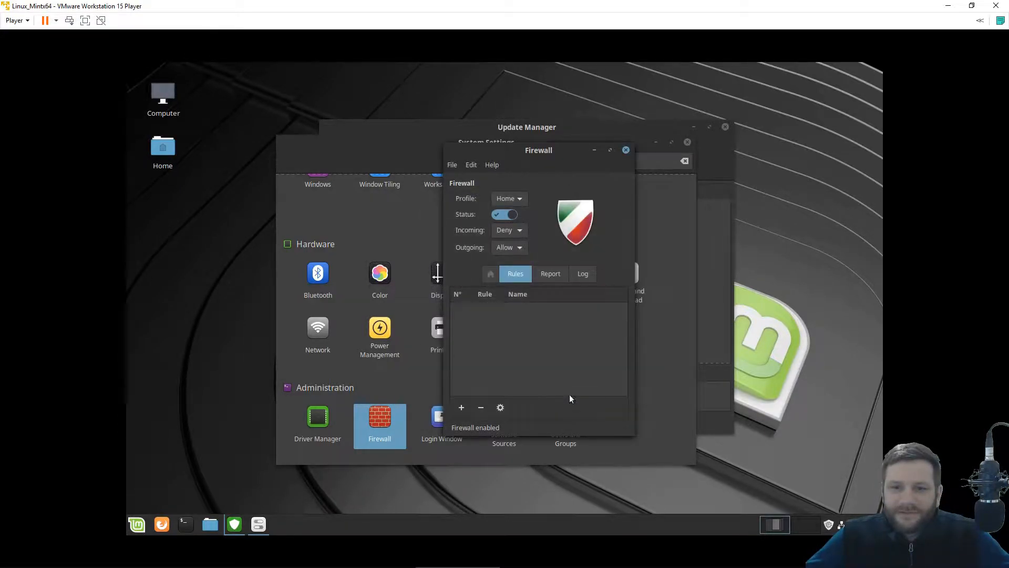
left_click(456, 165)
mouse_move(492, 164)
left_click(521, 156)
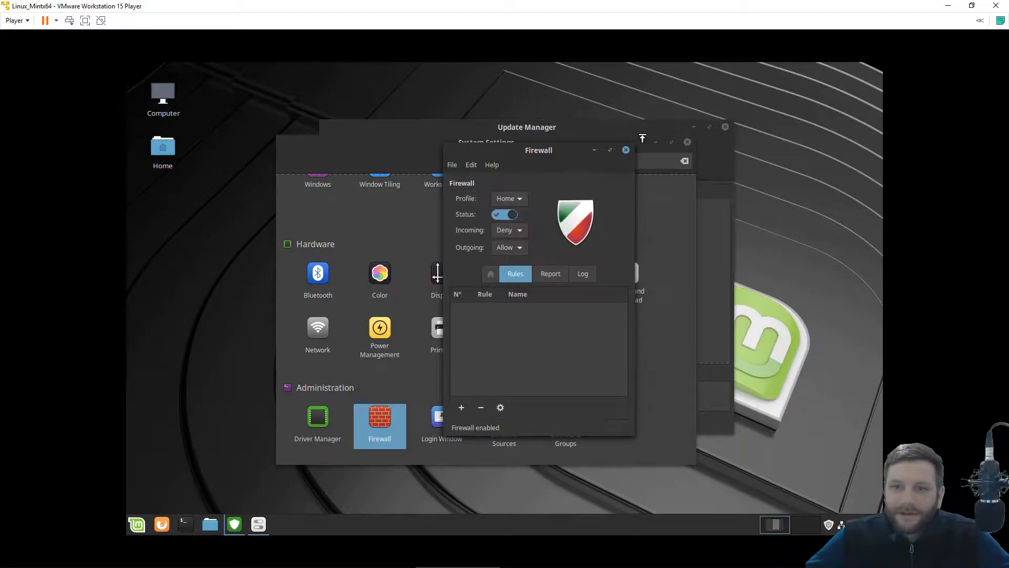
left_click(625, 152)
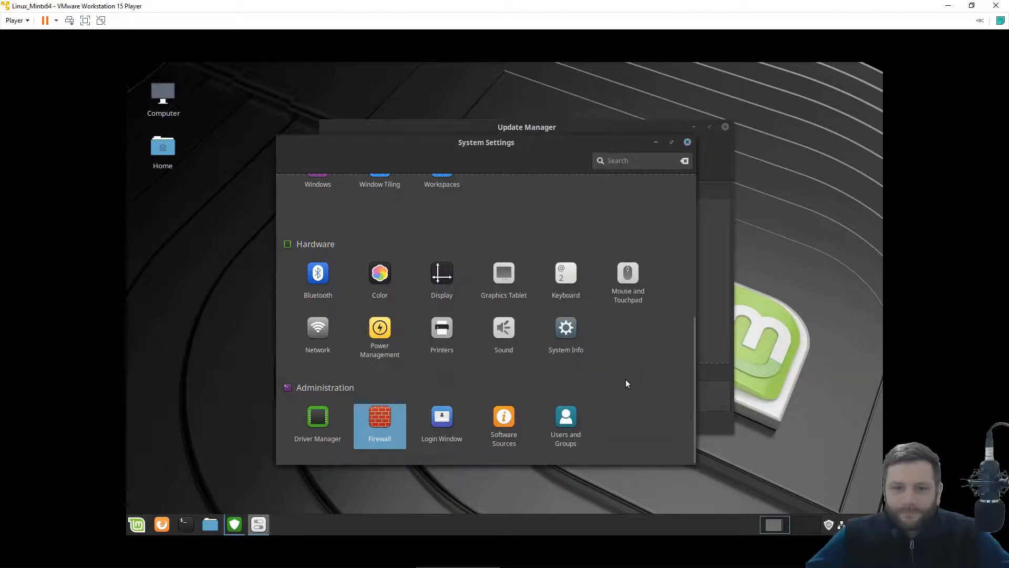
Move the download progress aside, let the updates finish, and close Update Manager.
left_click(731, 338)
left_click_drag(516, 171, 568, 165)
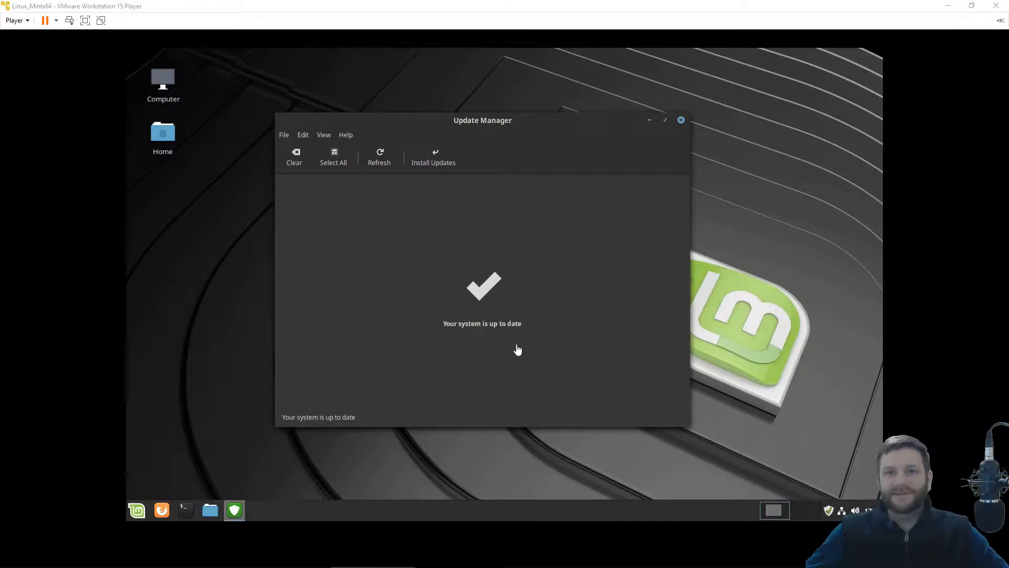
left_click(681, 121)
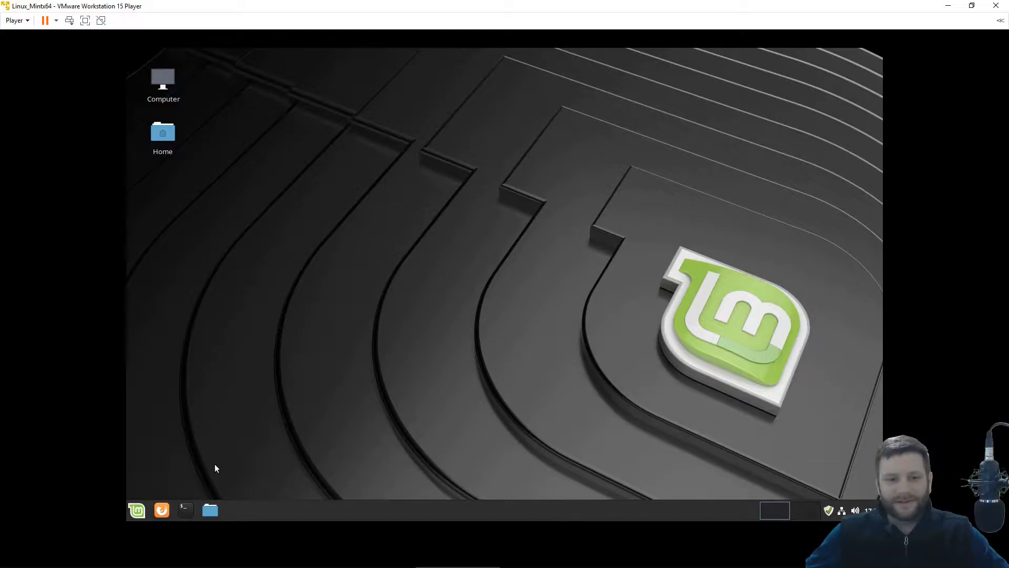
In a terminal, run sudo apt install open-vm-tools open-vm-tools-desktop and enter the sudo password.
left_click(186, 510)
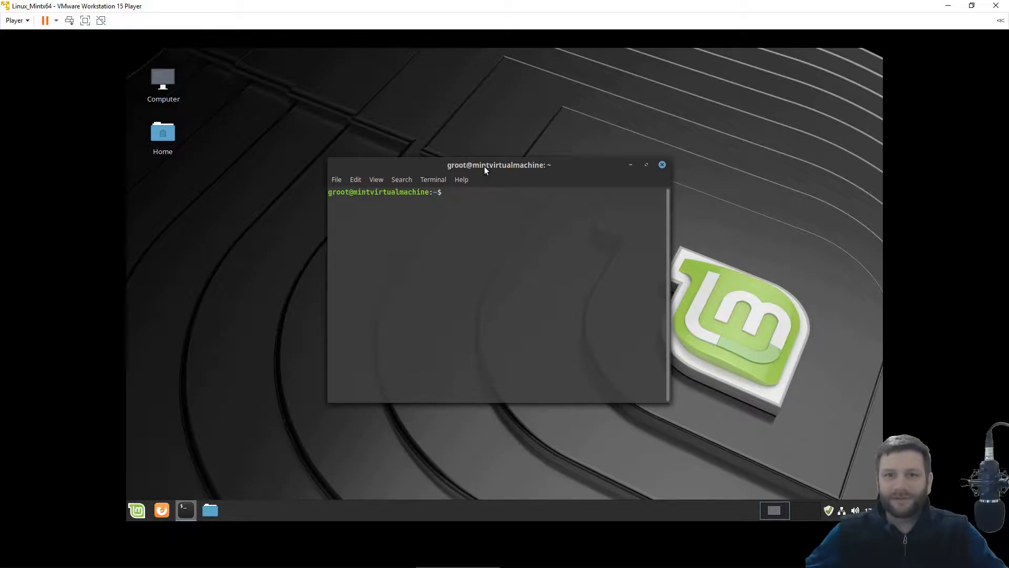
left_click_drag(485, 167, 493, 146)
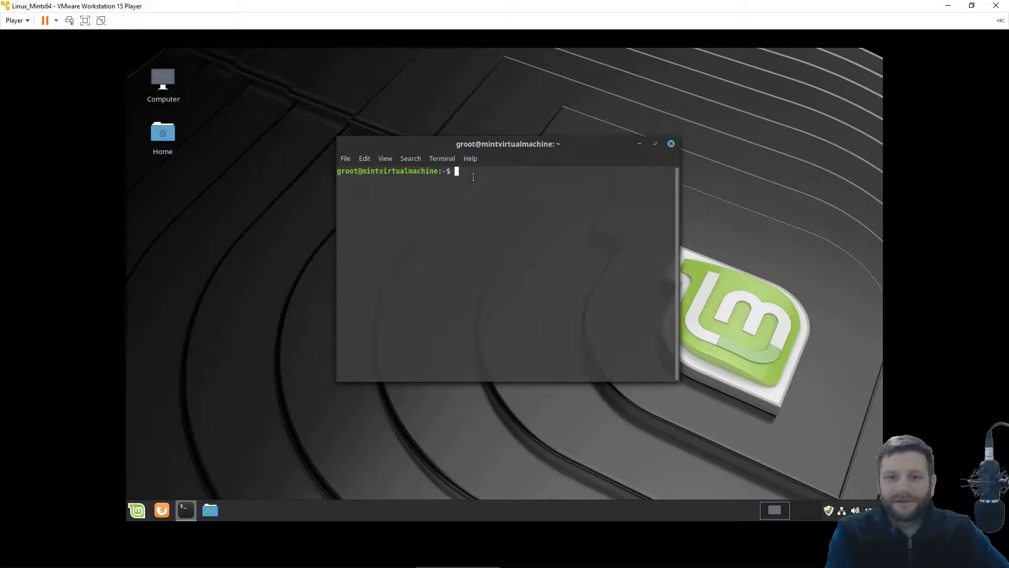
type("sudo")
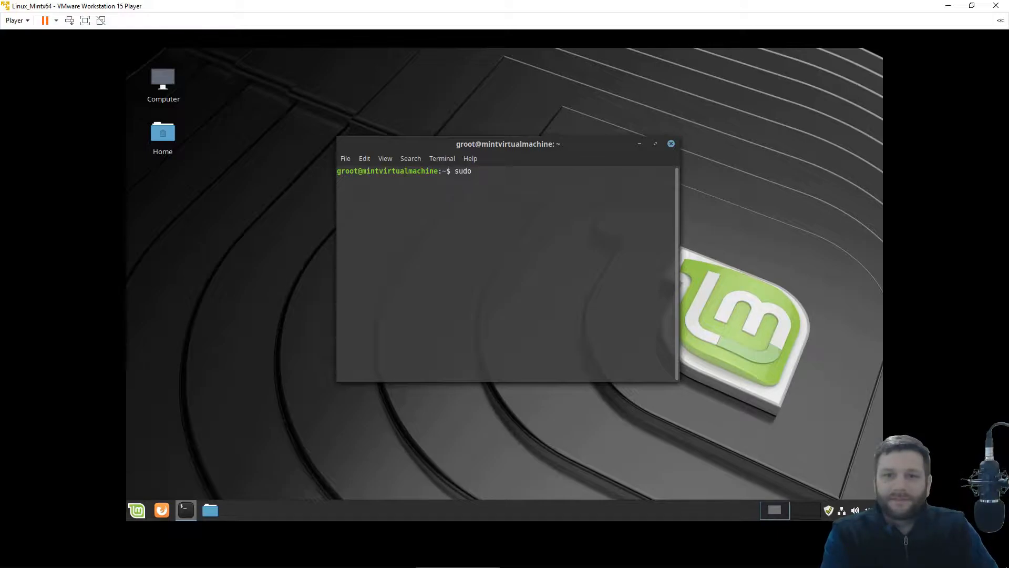
type("apt")
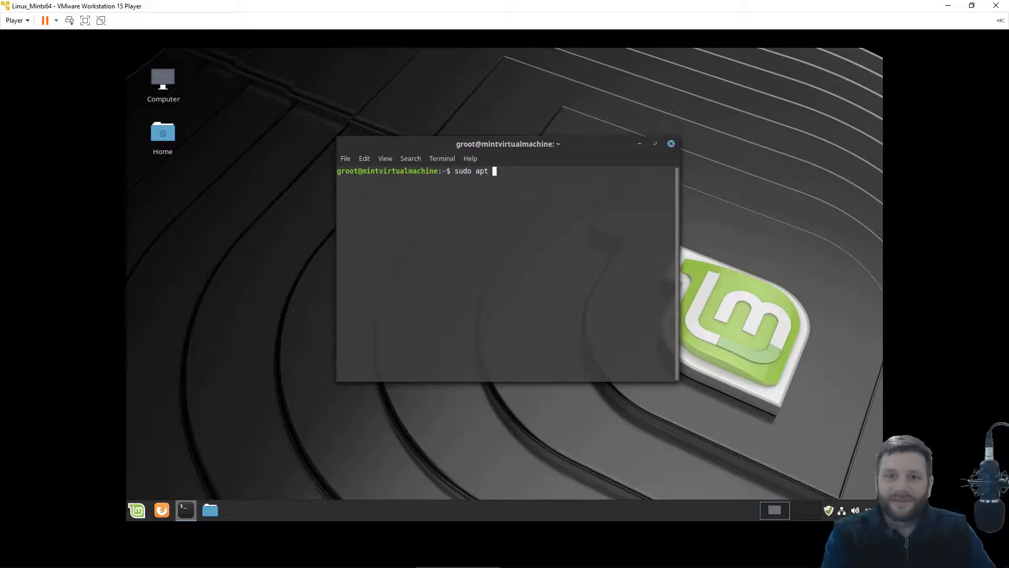
type("install ")
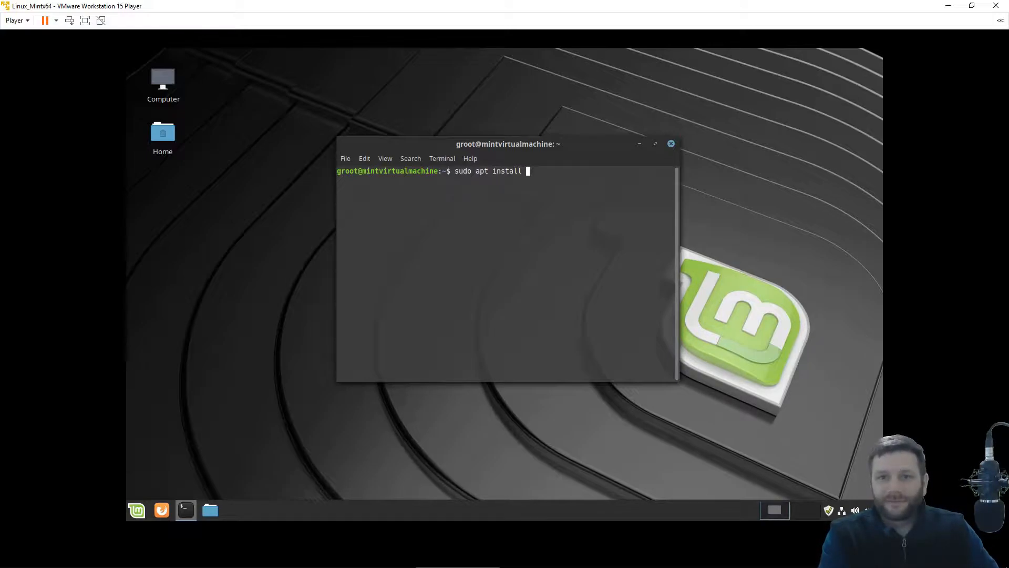
type("open-vm-tools open")
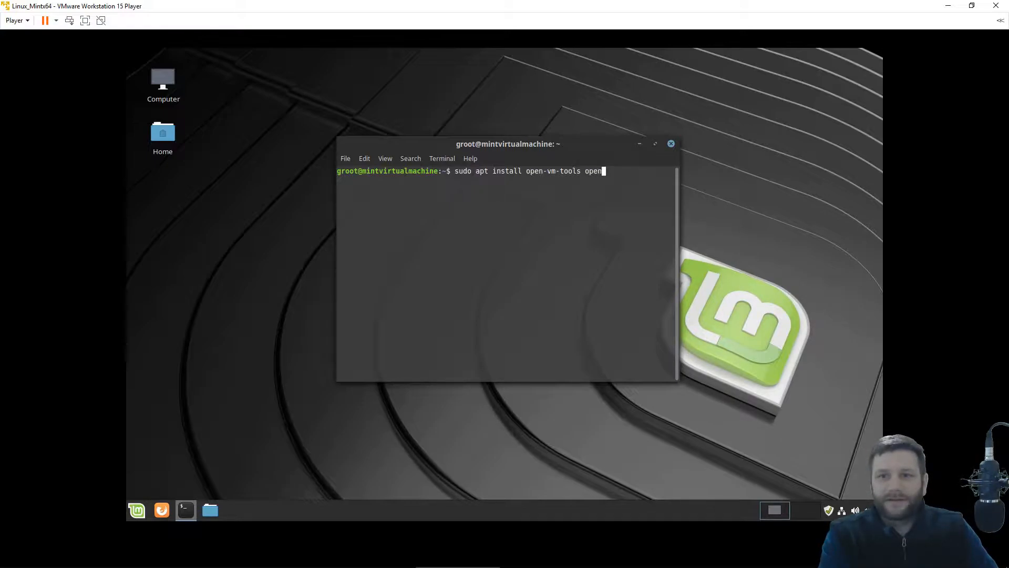
type("-vm-")
type("tools-deskt")
type("op")
key("Return")
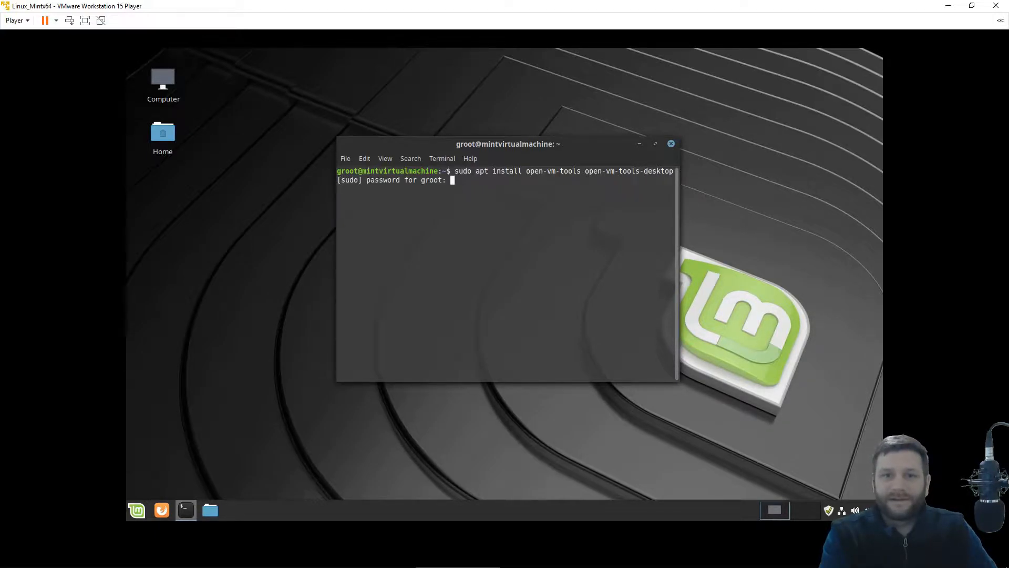
type("*****")
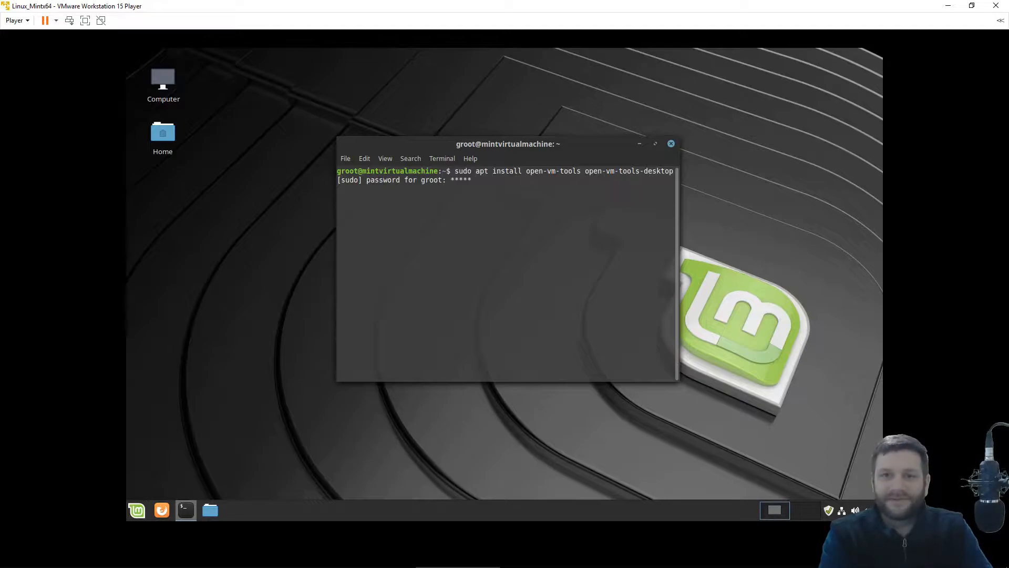
key("Return")
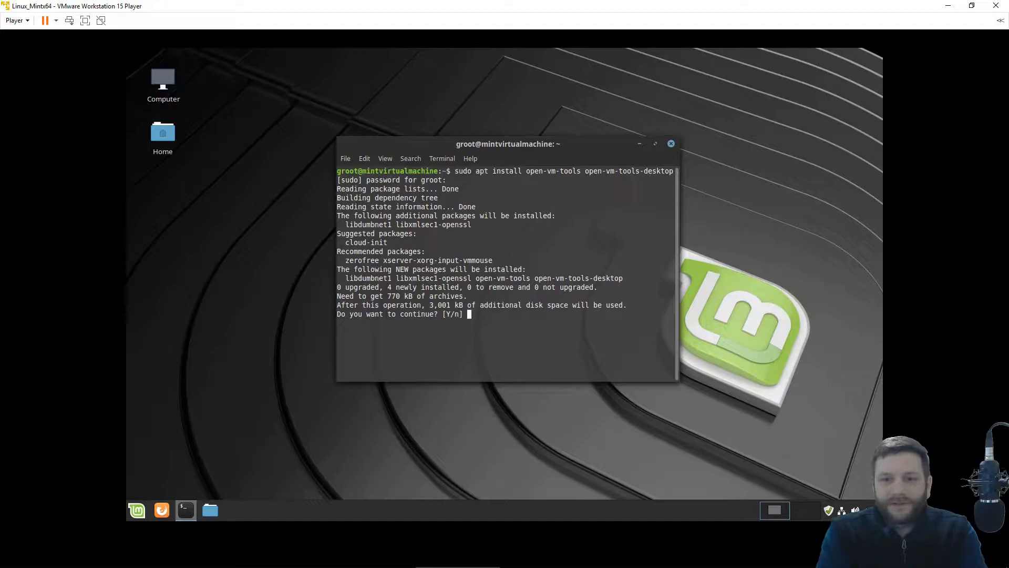
Review the 770 kB download and 3,001 kB disk-space figures, then confirm the VM tools install.
left_click_drag(342, 288, 637, 288)
left_click(462, 288)
left_click(625, 288)
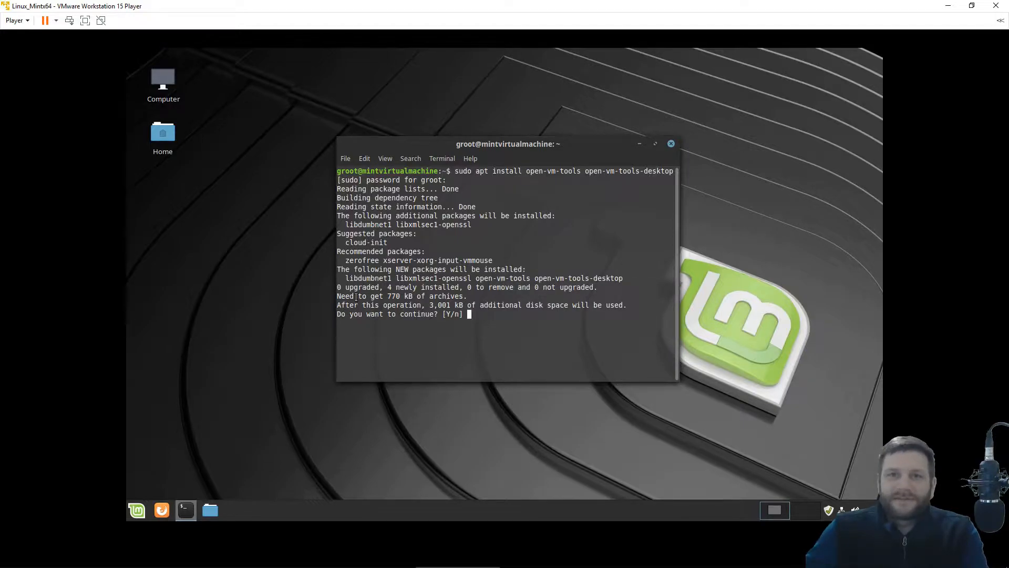
left_click_drag(383, 296, 459, 304)
left_click(395, 308)
left_click(457, 304)
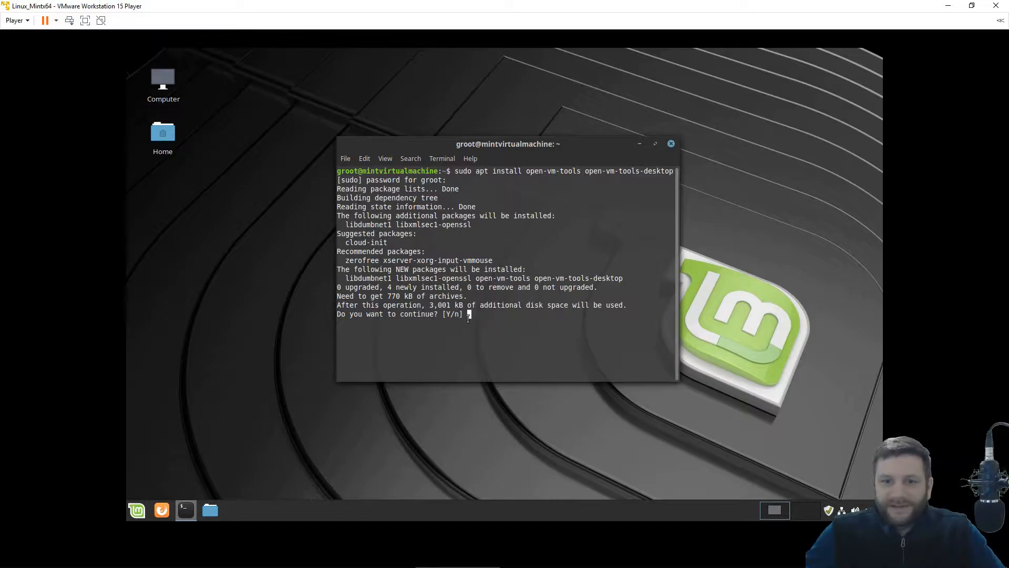
key("Return")
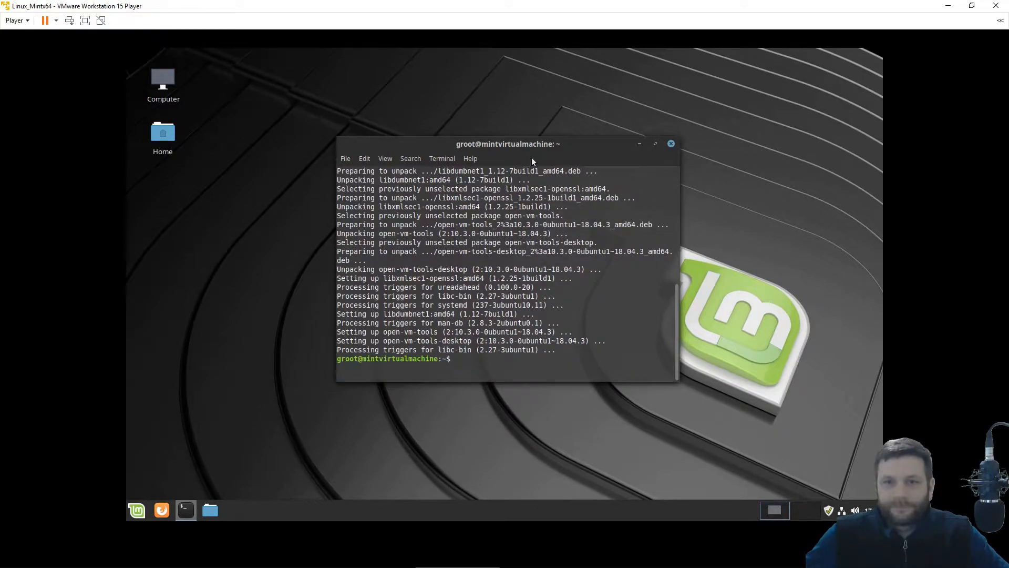
Close the terminal, switch the VM to full screen and open the Mint menu.
left_click(672, 144)
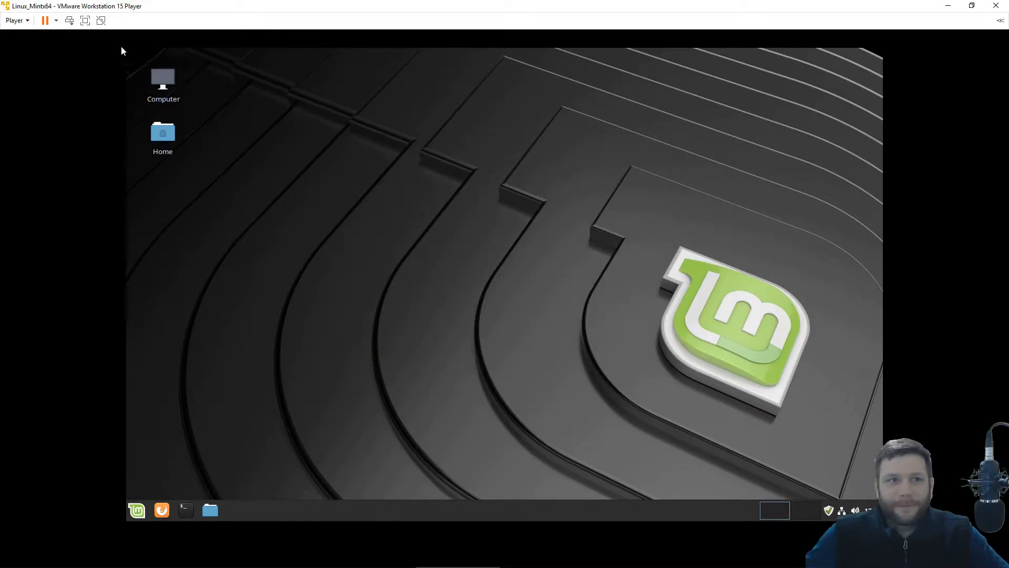
left_click(86, 21)
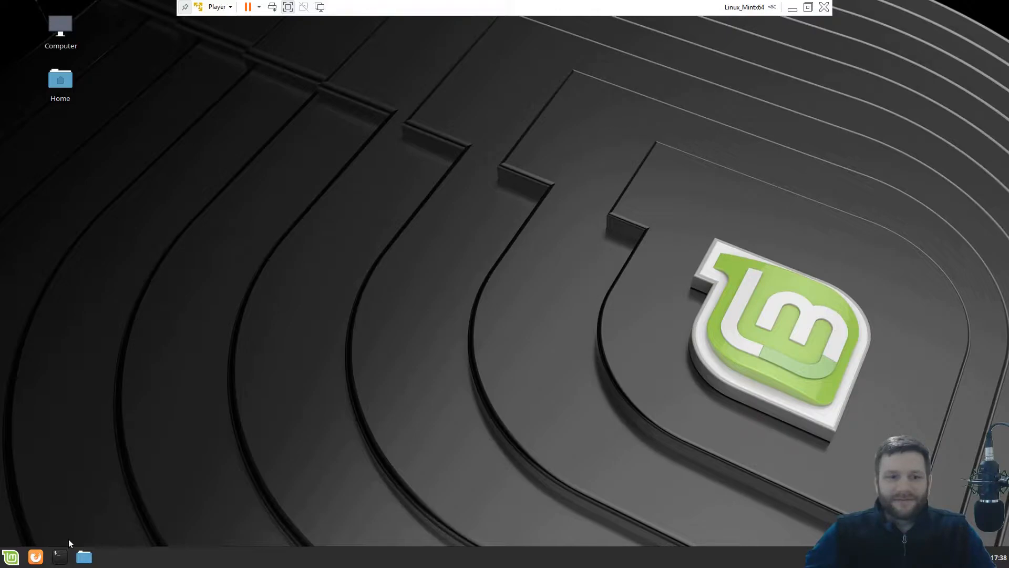
left_click(16, 552)
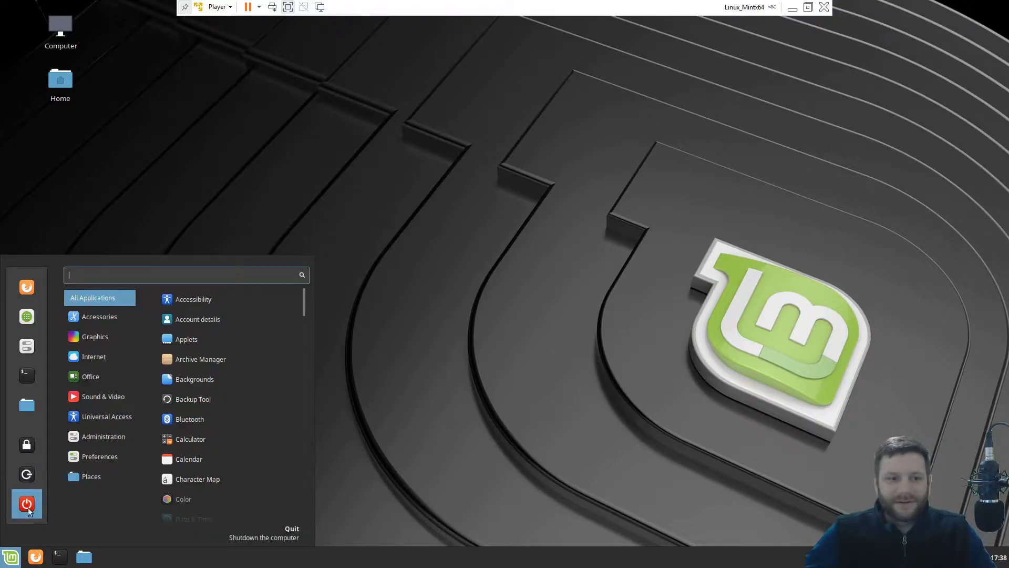
Install Sublime from the Software Manager, authorising with the administrator password.
left_click(25, 317)
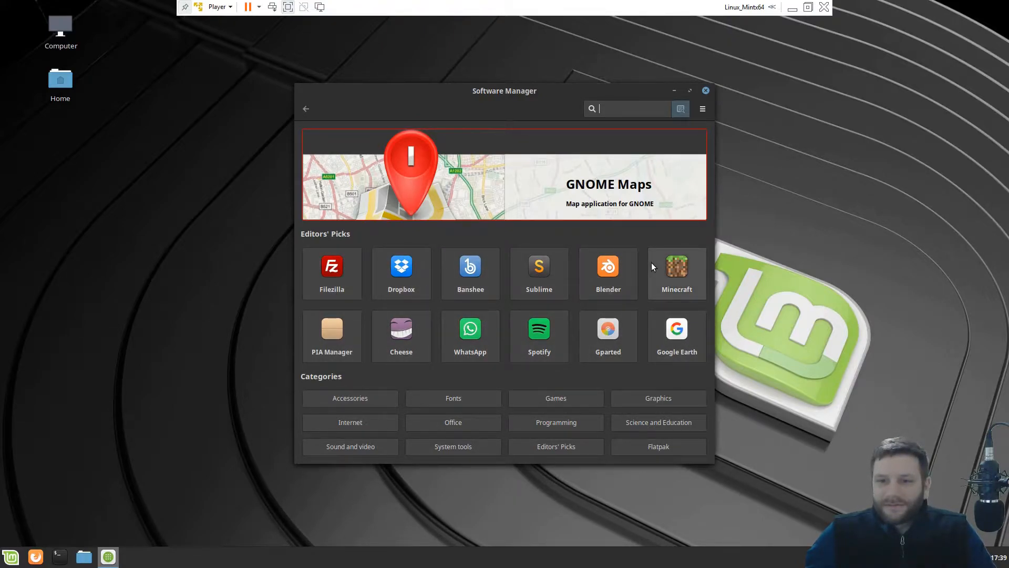
left_click(543, 285)
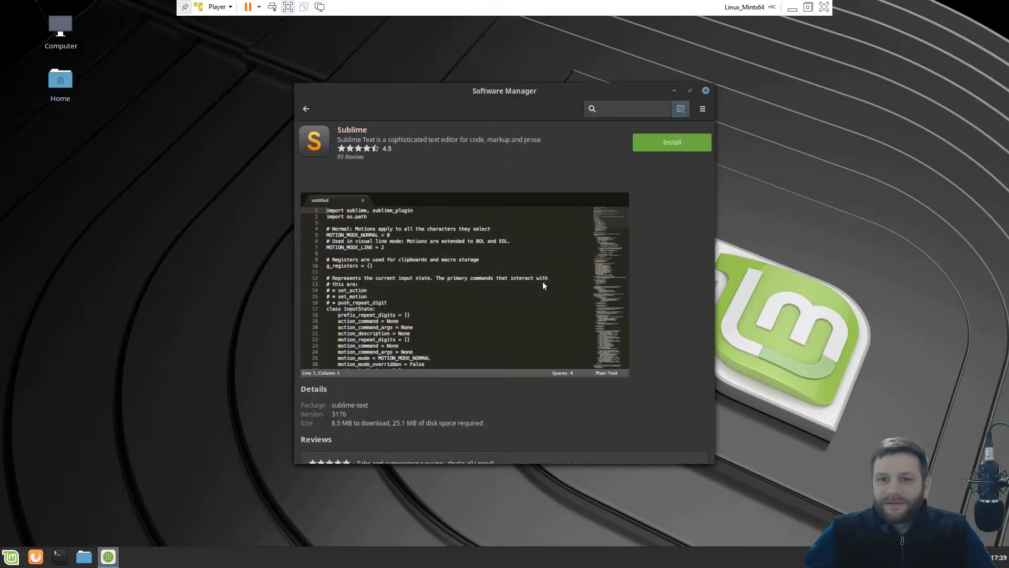
scroll(578, 333, "down", 2)
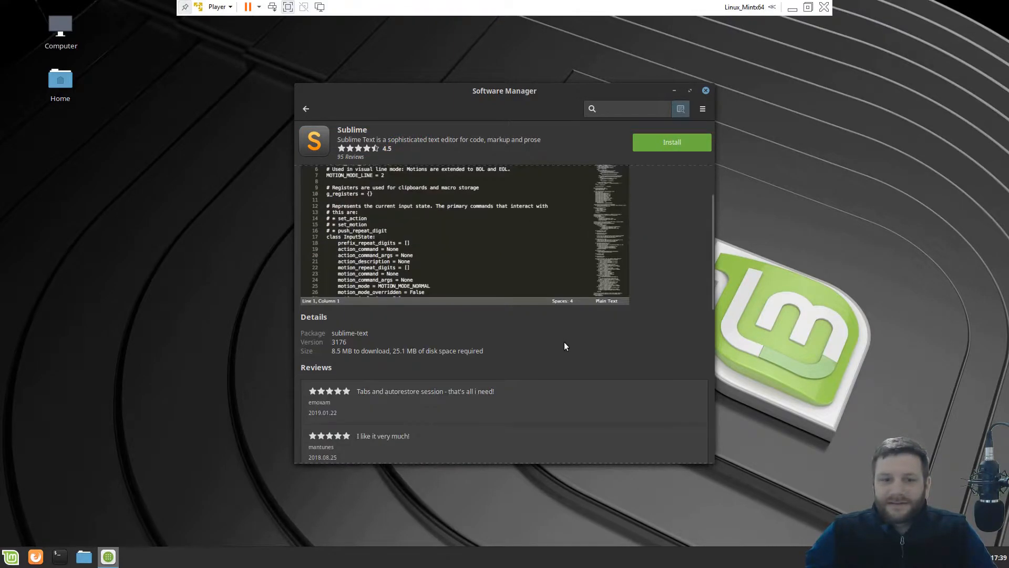
scroll(467, 378, "down", 3)
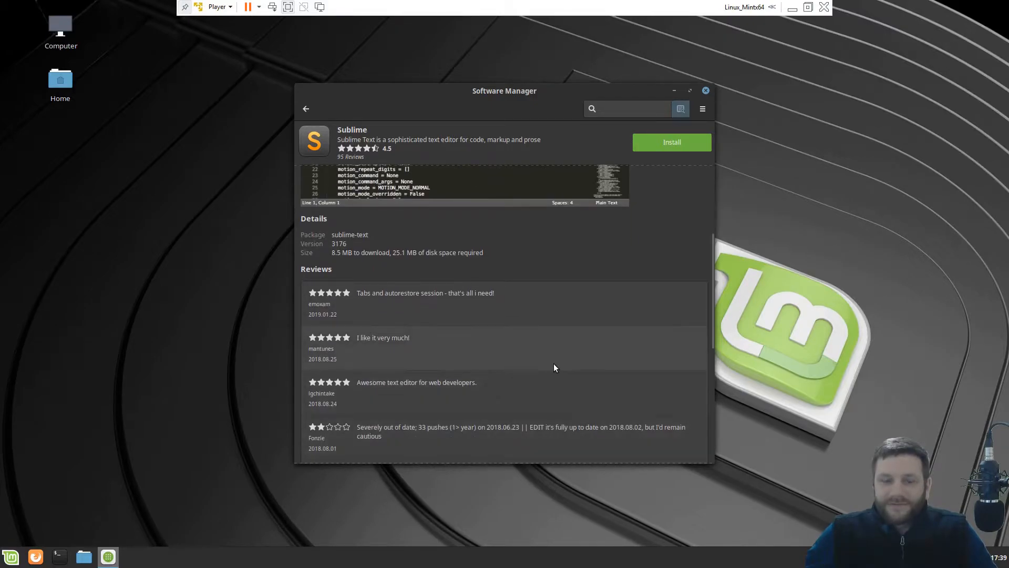
scroll(554, 364, "up", 5)
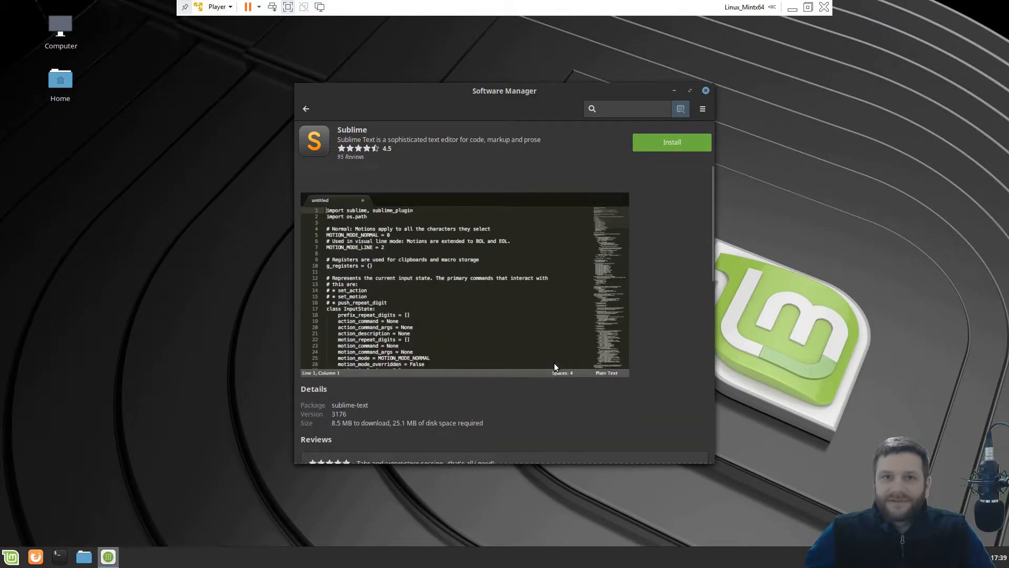
left_click(681, 141)
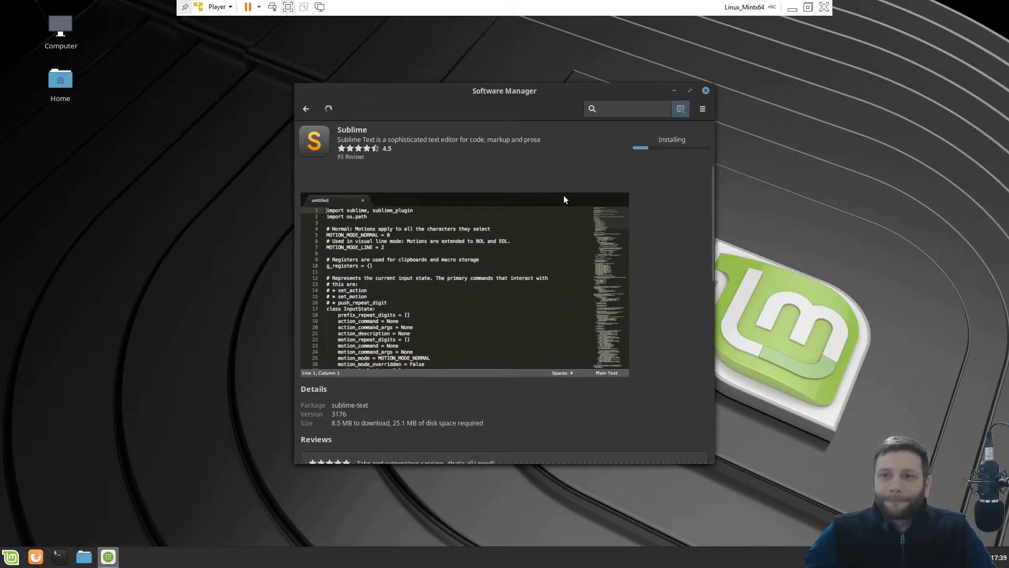
type("•••")
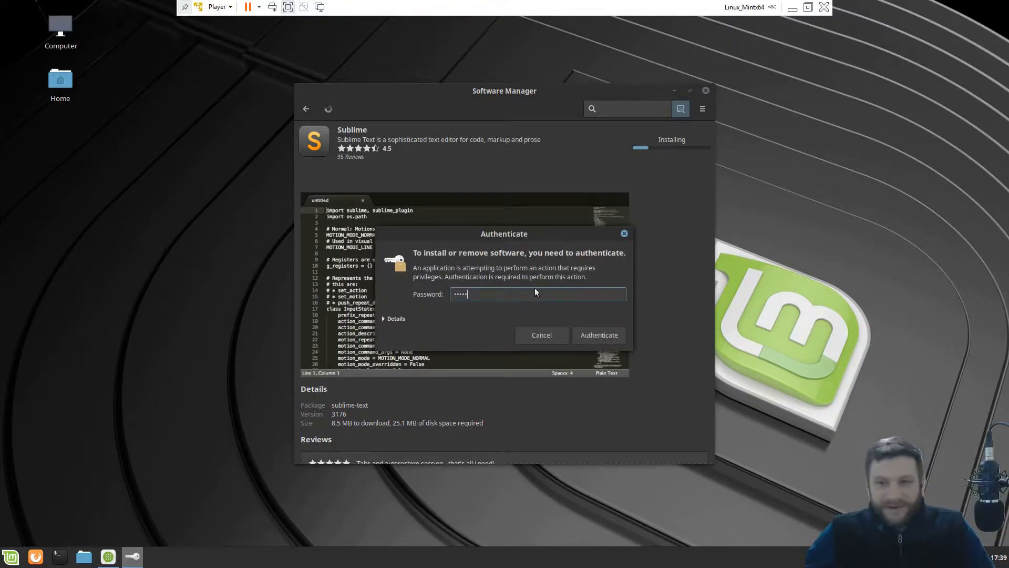
left_click(591, 339)
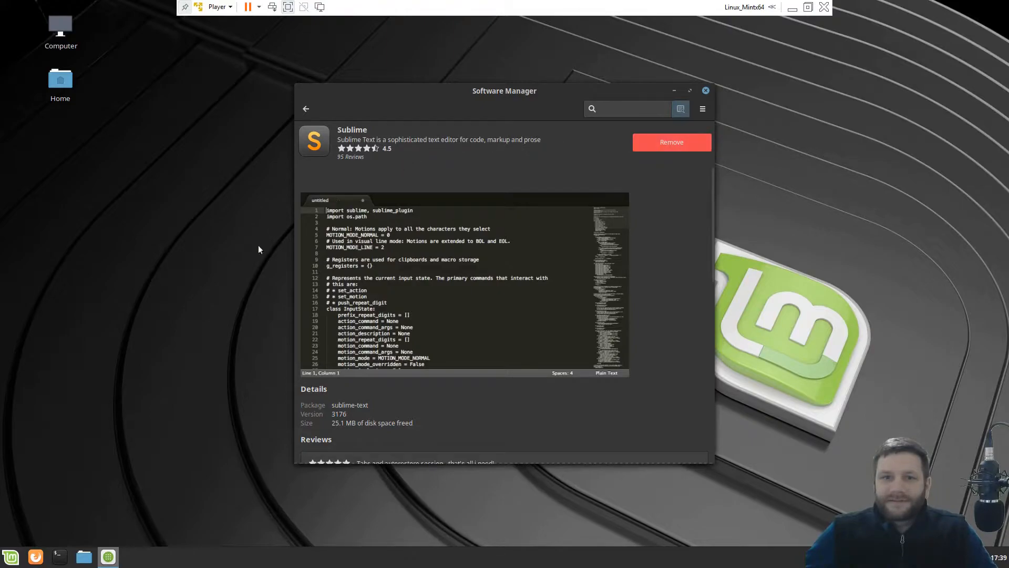
Launch Sublime Text from the Programming menu and move its window slightly left.
left_click(11, 557)
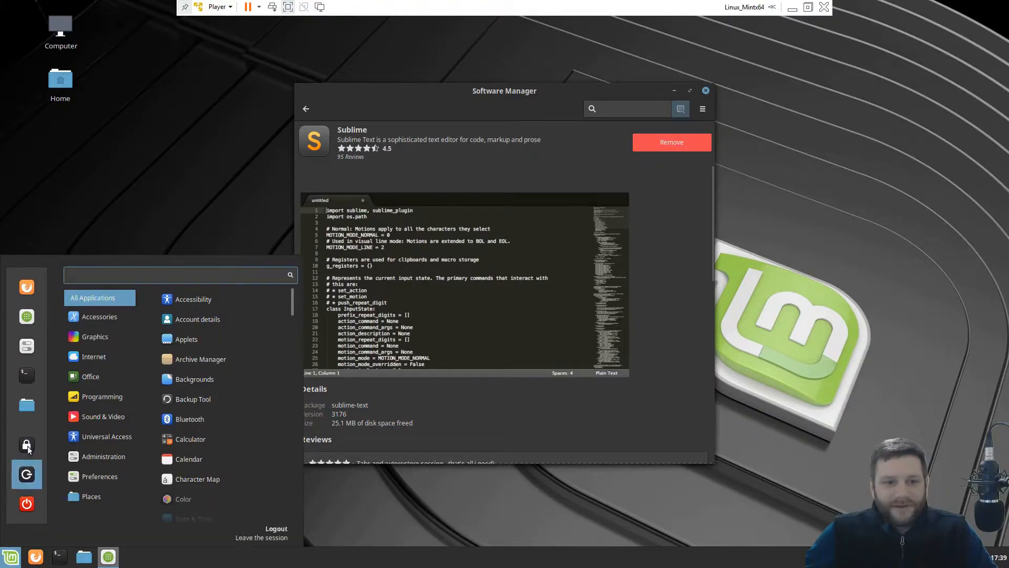
mouse_move(92, 391)
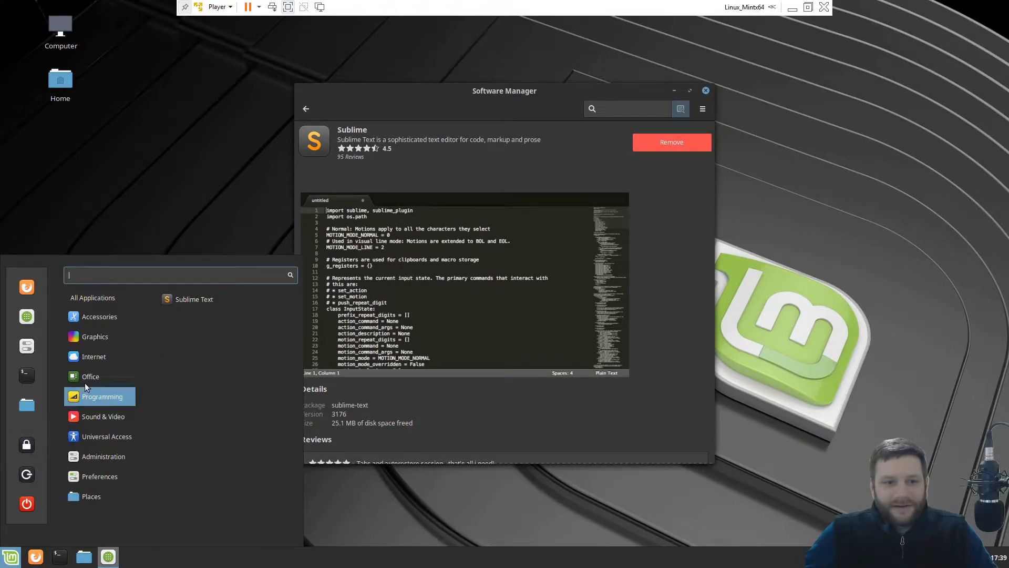
left_click(227, 301)
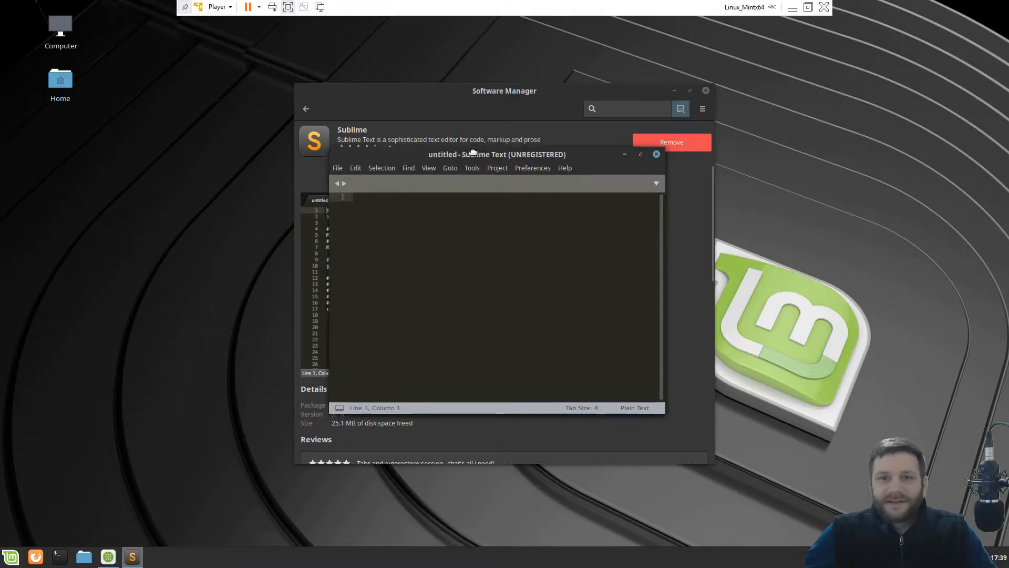
left_click_drag(477, 152, 404, 146)
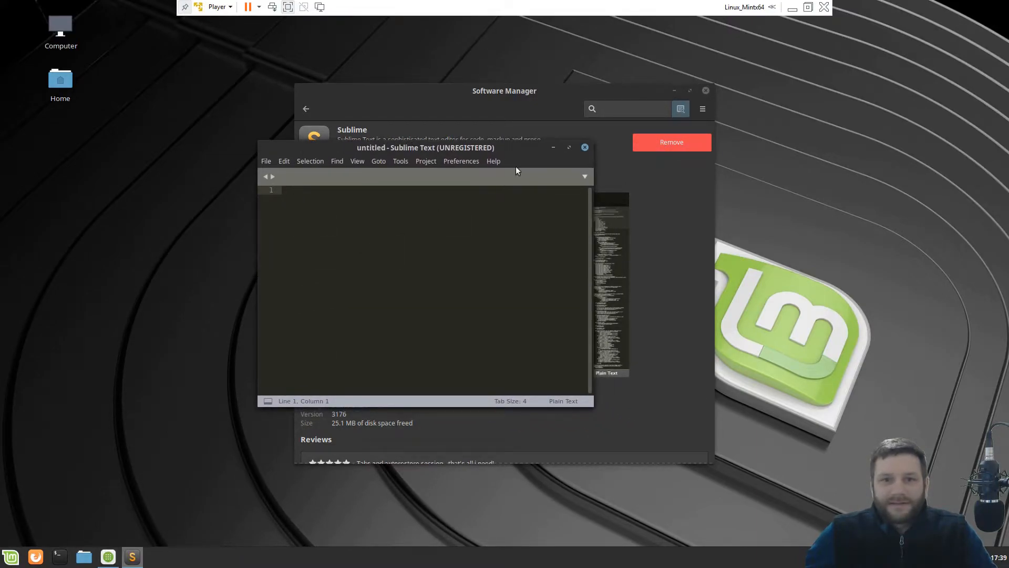
Close Sublime Text and remove the Sublime package in Software Manager.
left_click(585, 147)
left_click(665, 143)
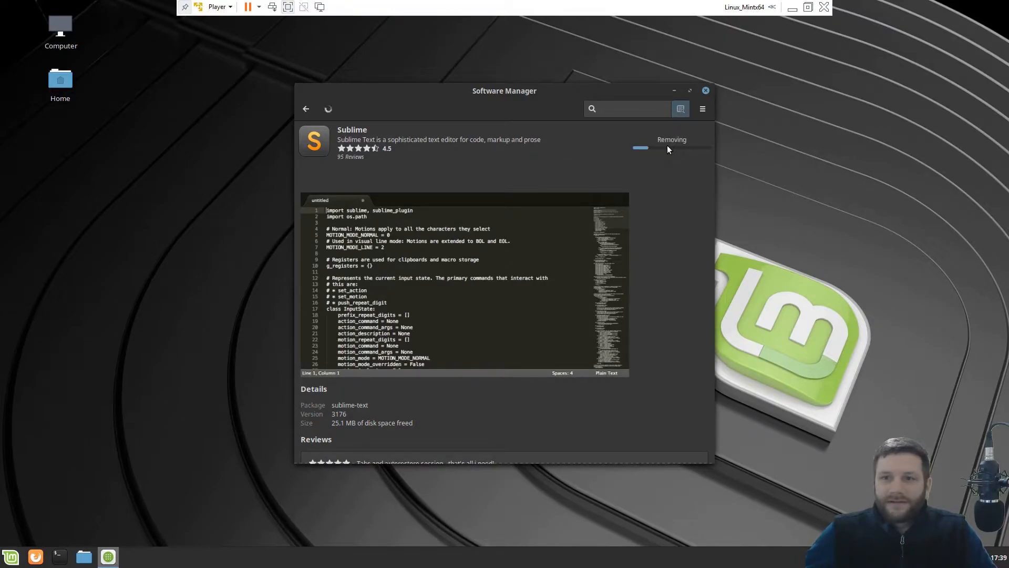
left_click(306, 109)
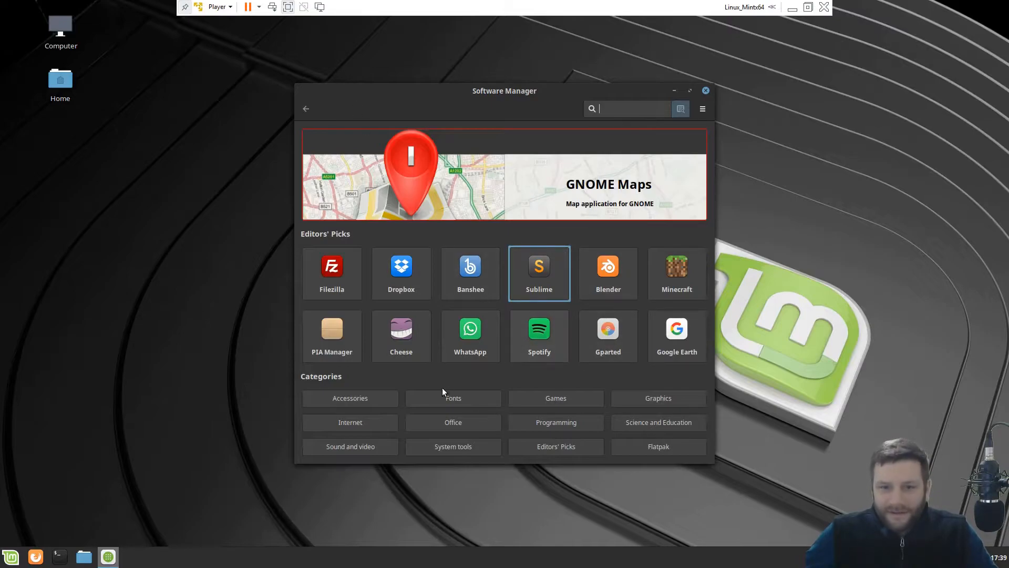
Check the installed-applications view, return to the home page and close Software Manager.
left_click(702, 109)
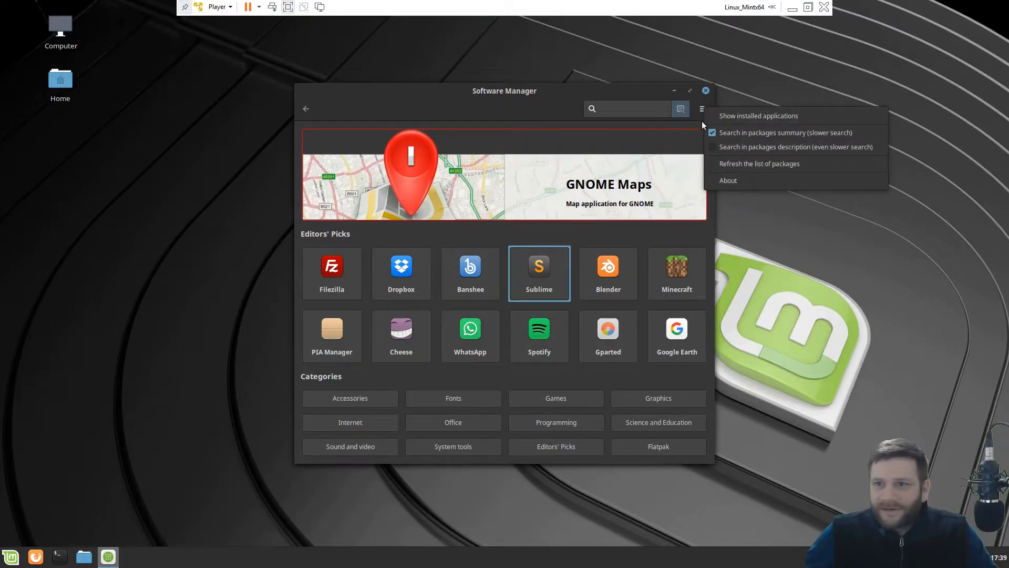
left_click(728, 116)
left_click(703, 109)
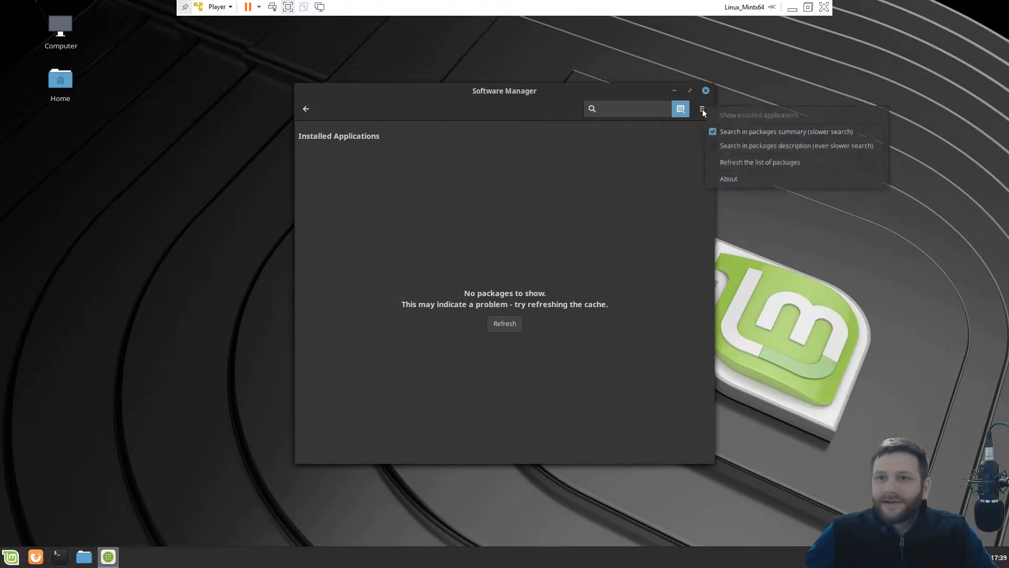
left_click(356, 342)
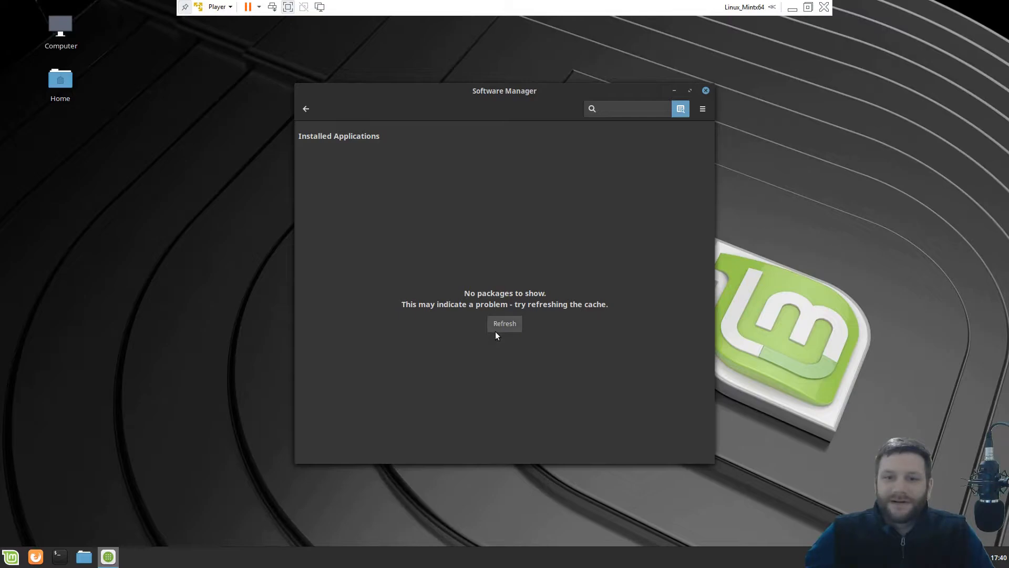
left_click(310, 108)
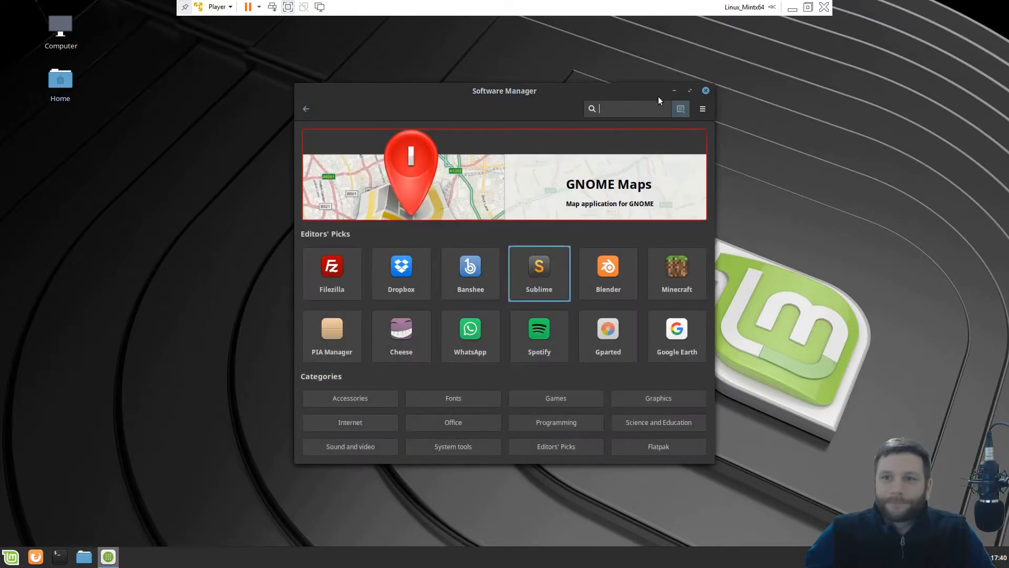
left_click(705, 91)
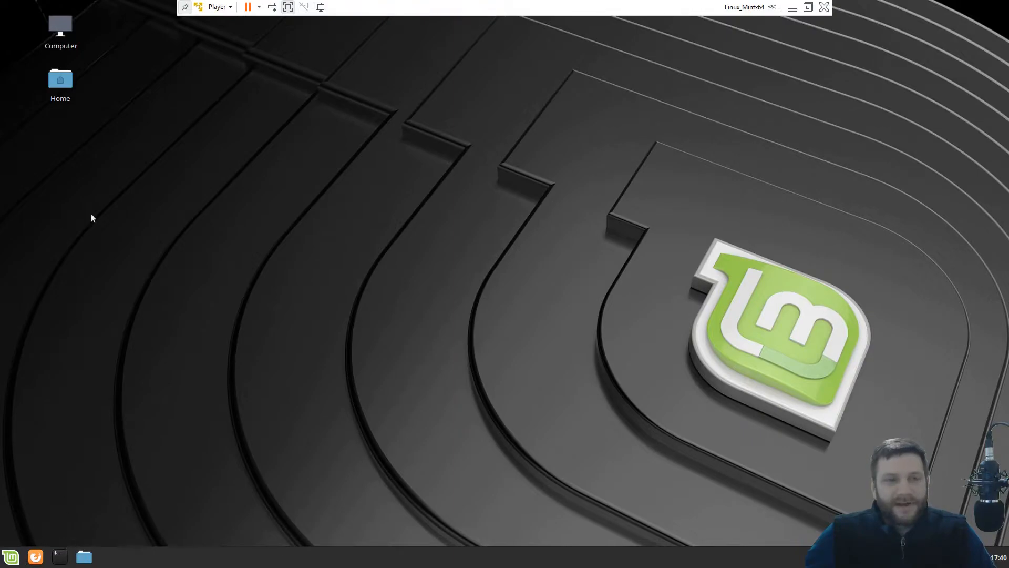
Browse the root file system's mnt and media folders, then return to the Home folder.
double_click(59, 83)
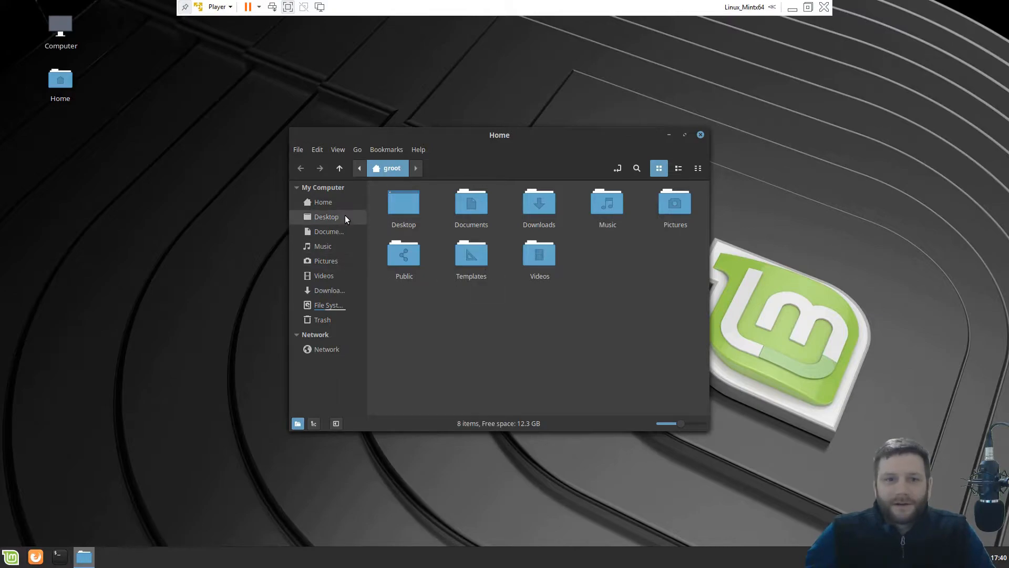
left_click(318, 307)
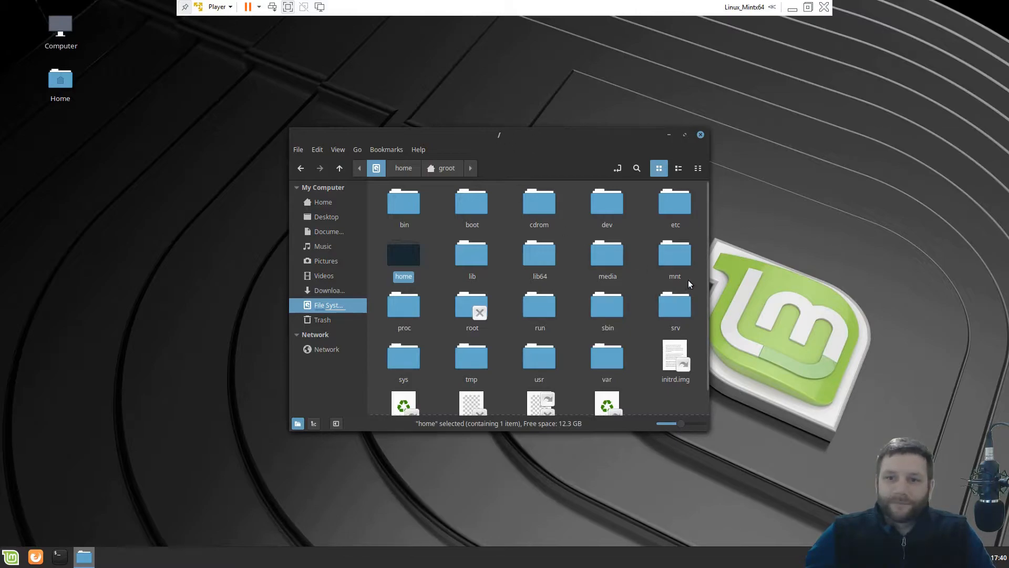
mouse_move(705, 206)
left_mouse_down()
mouse_move(696, 259)
mouse_move(698, 204)
left_mouse_up()
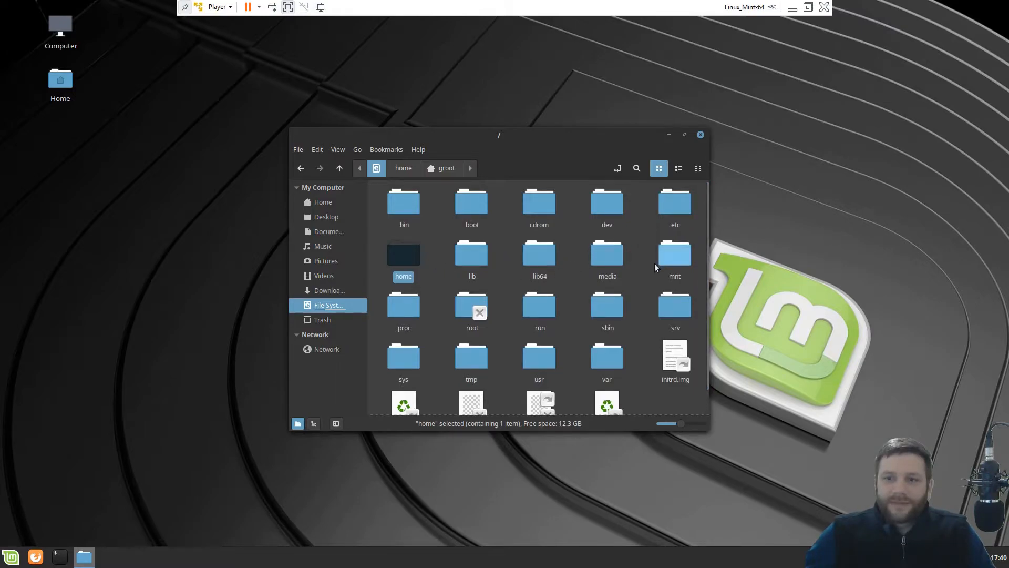
left_click(683, 261)
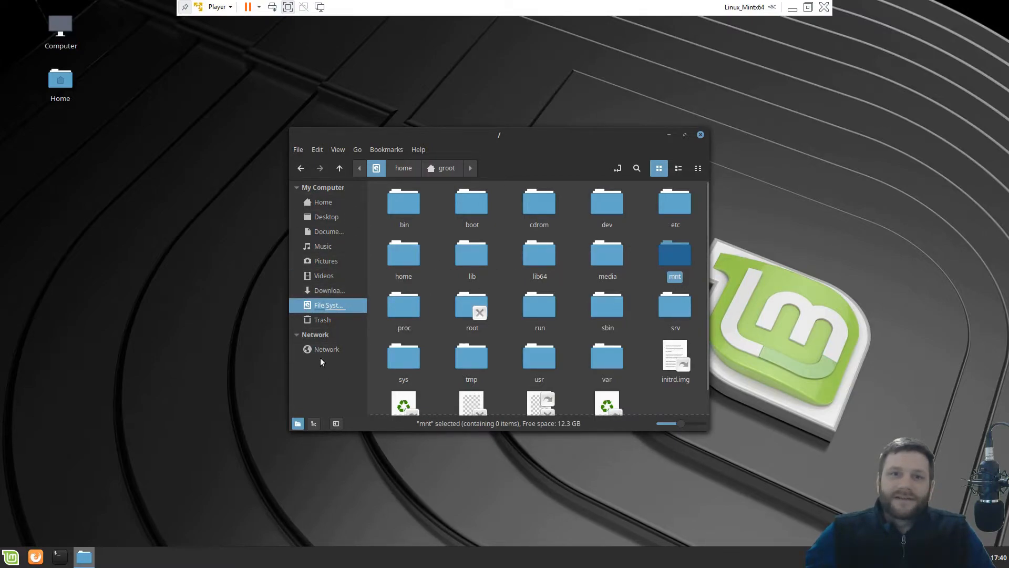
double_click(595, 254)
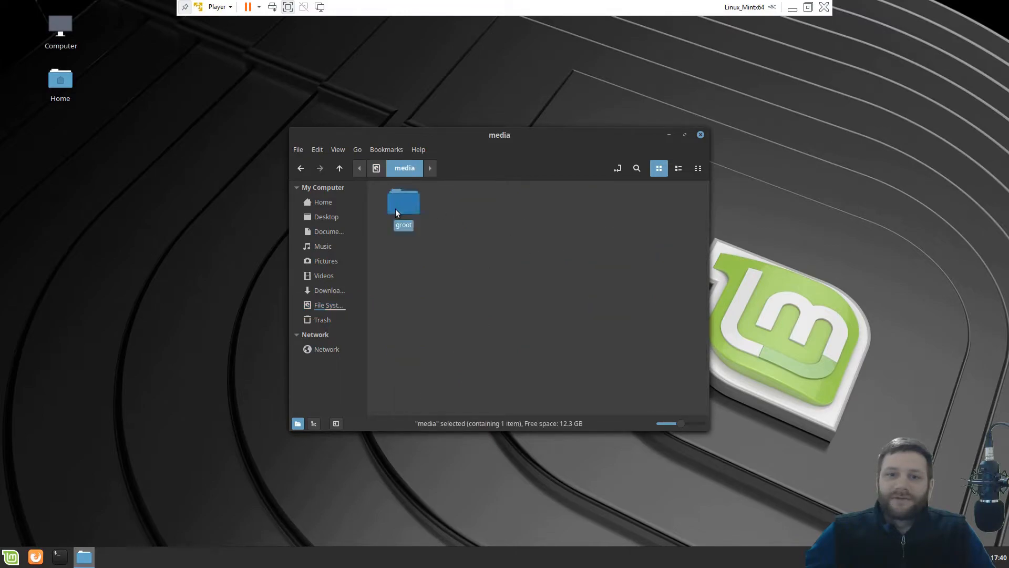
double_click(396, 208)
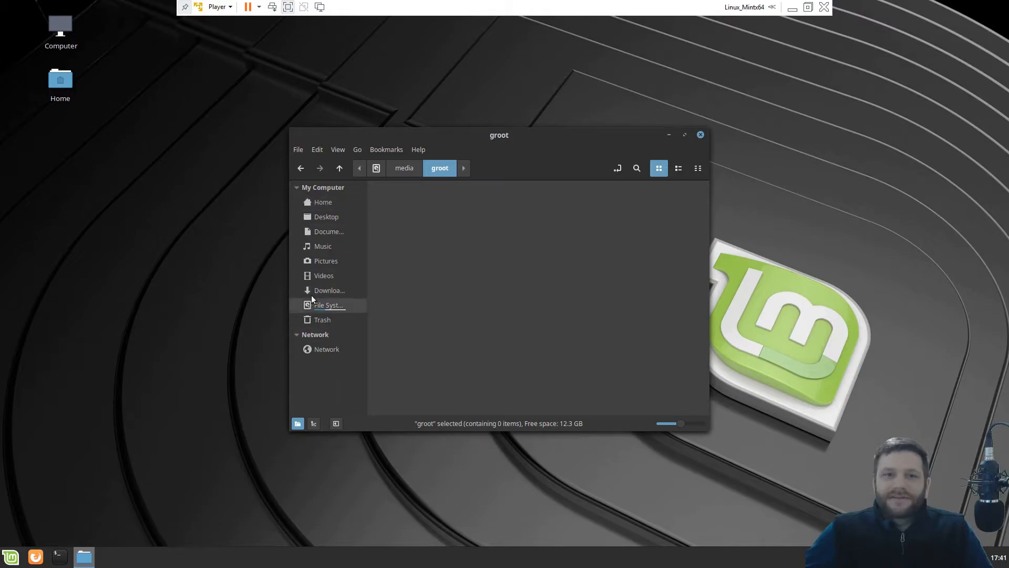
left_click(320, 207)
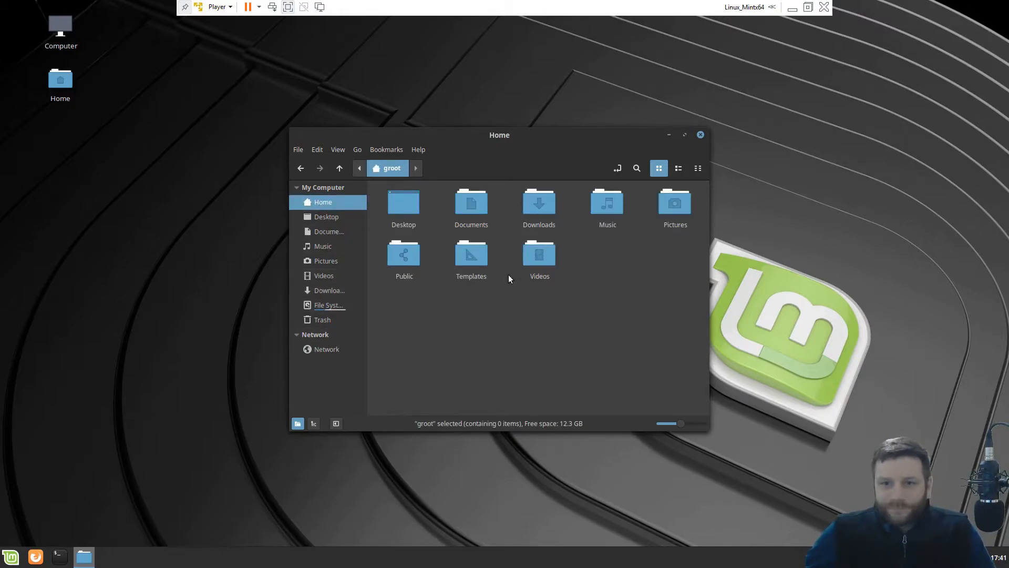
Permanently delete the old Makefile from the Templates folder.
double_click(466, 259)
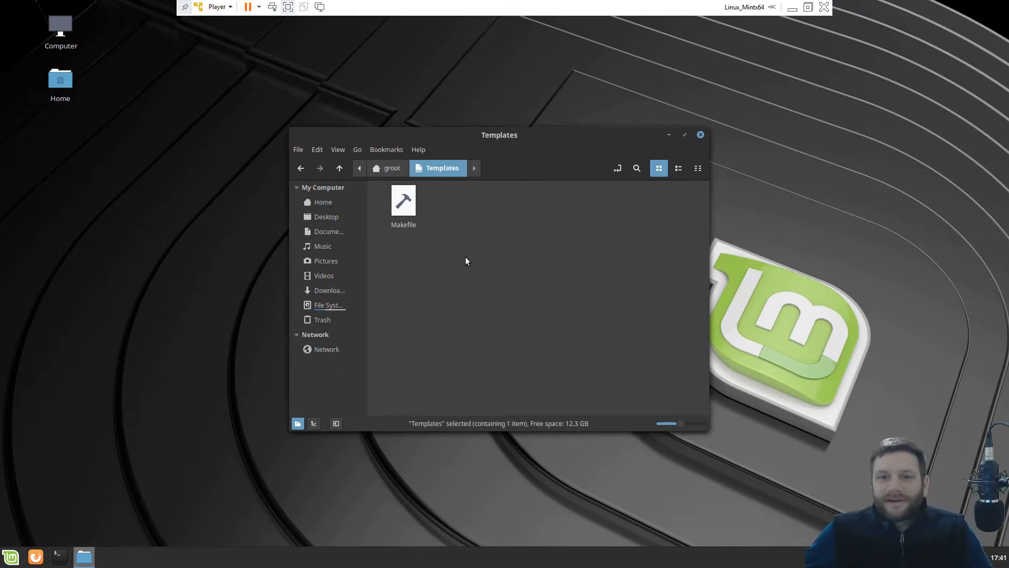
left_click(398, 203)
key("shift+Delete")
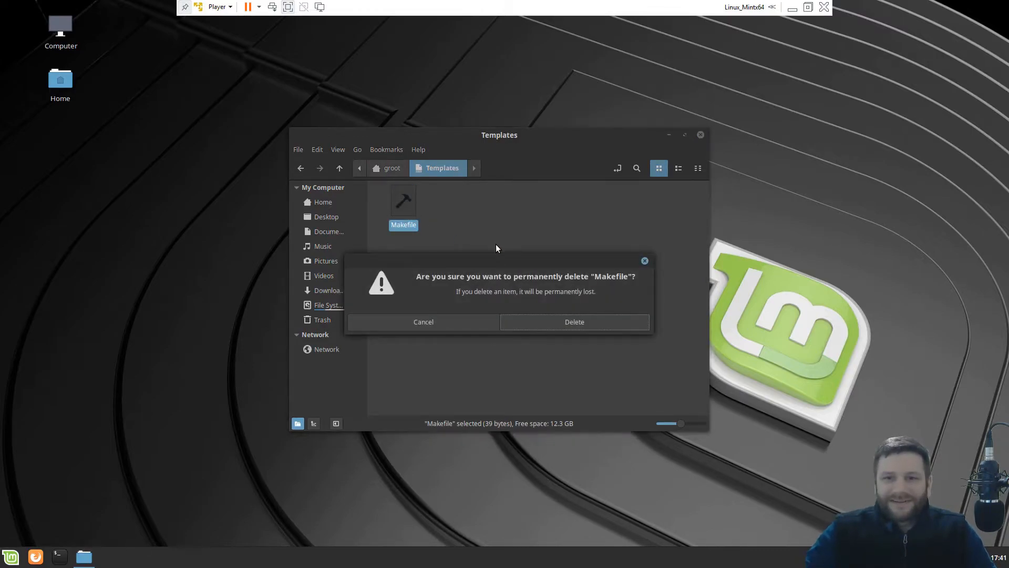
key("Return")
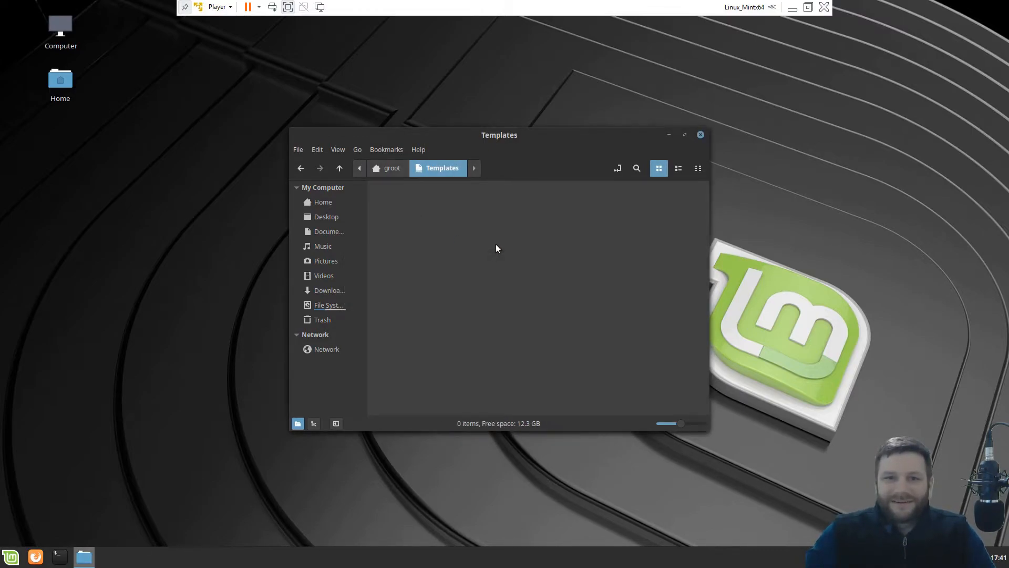
Create a new empty document in Templates named Makefile.
right_click(409, 223)
left_click(405, 212)
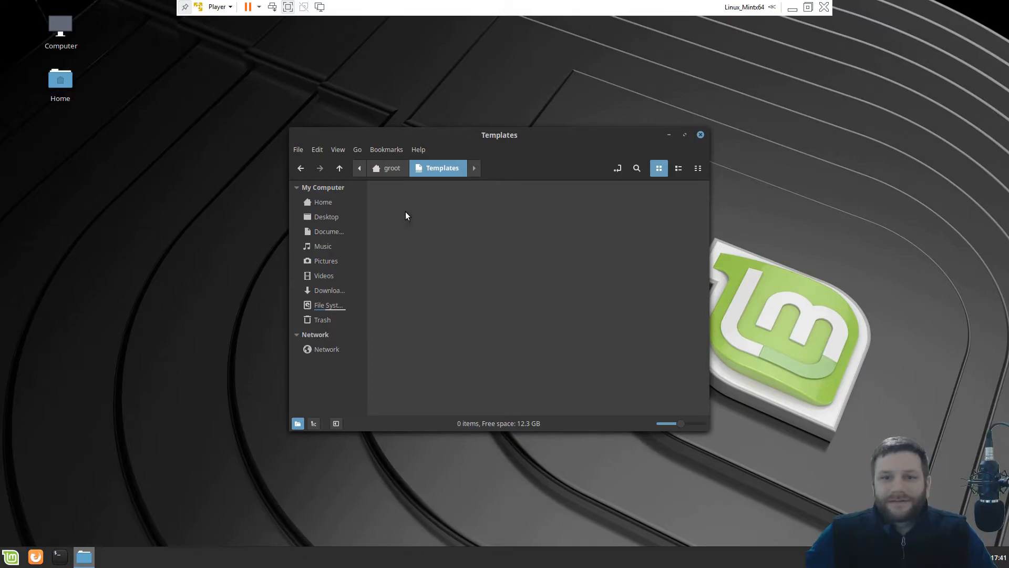
right_click(406, 212)
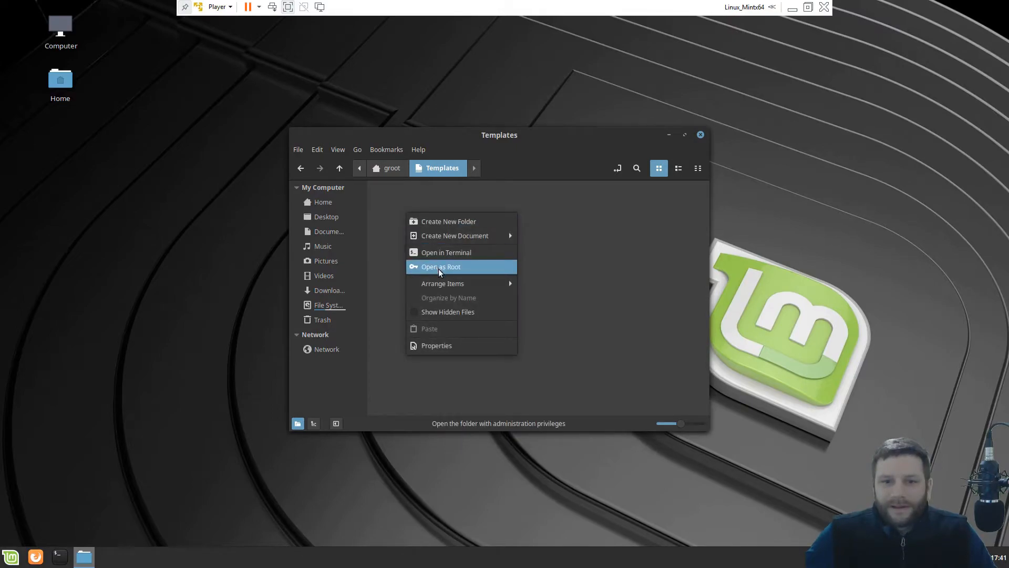
mouse_move(446, 237)
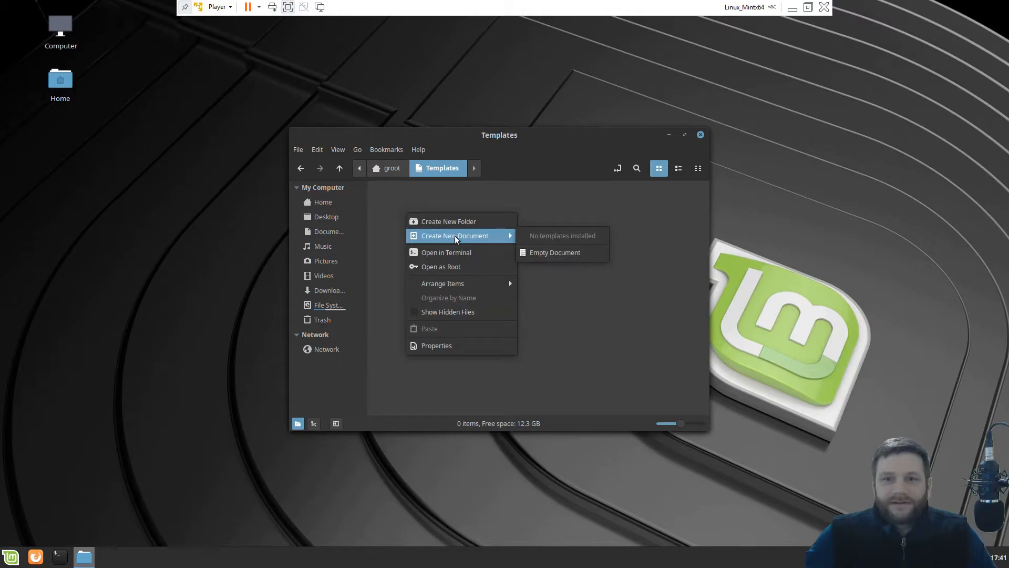
left_click(546, 253)
type("Makefile")
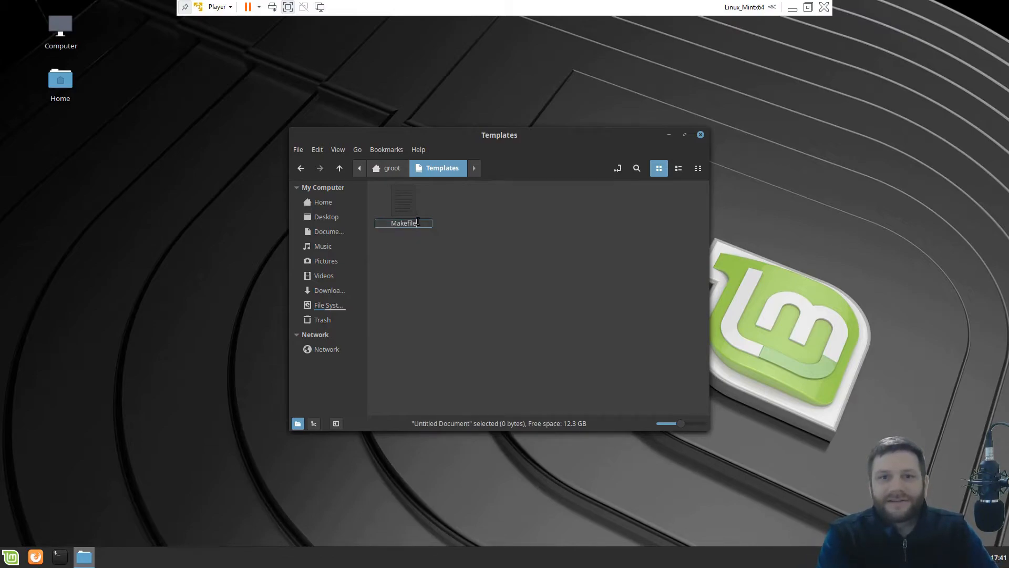
key("Return")
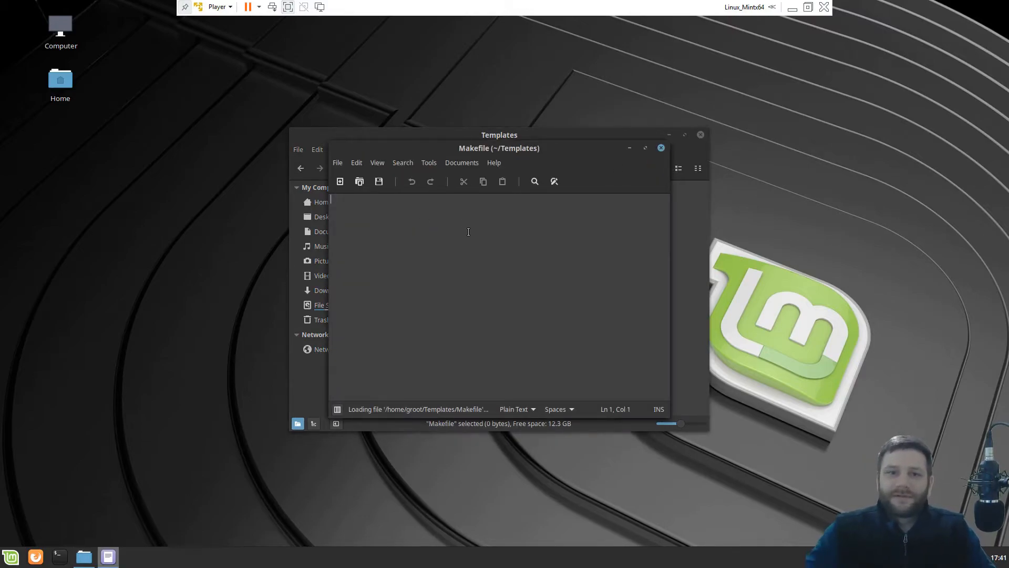
Write default:, package: and clean: targets into the Makefile, save it and close the editor.
type("package:  ")
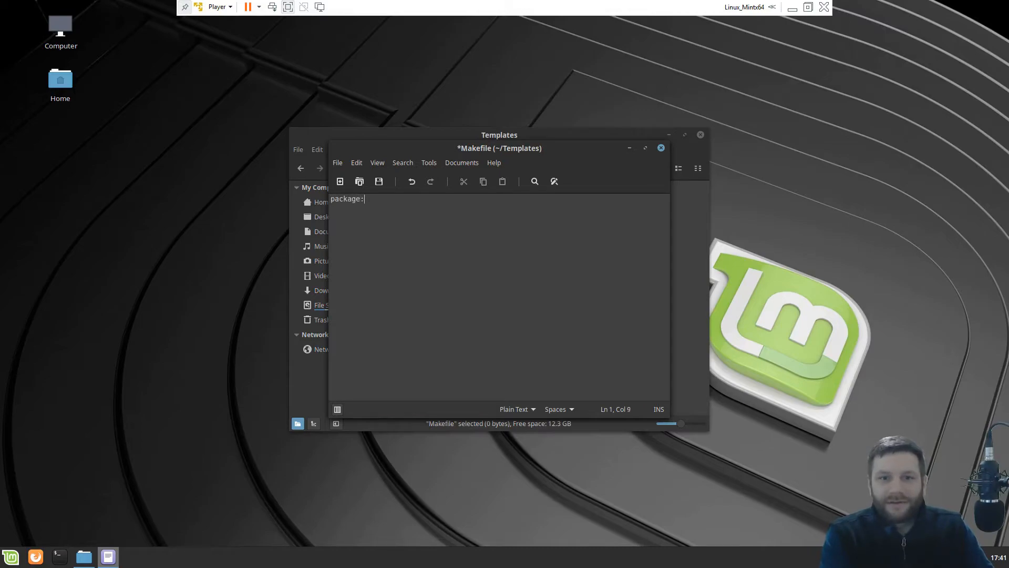
type("defaul")
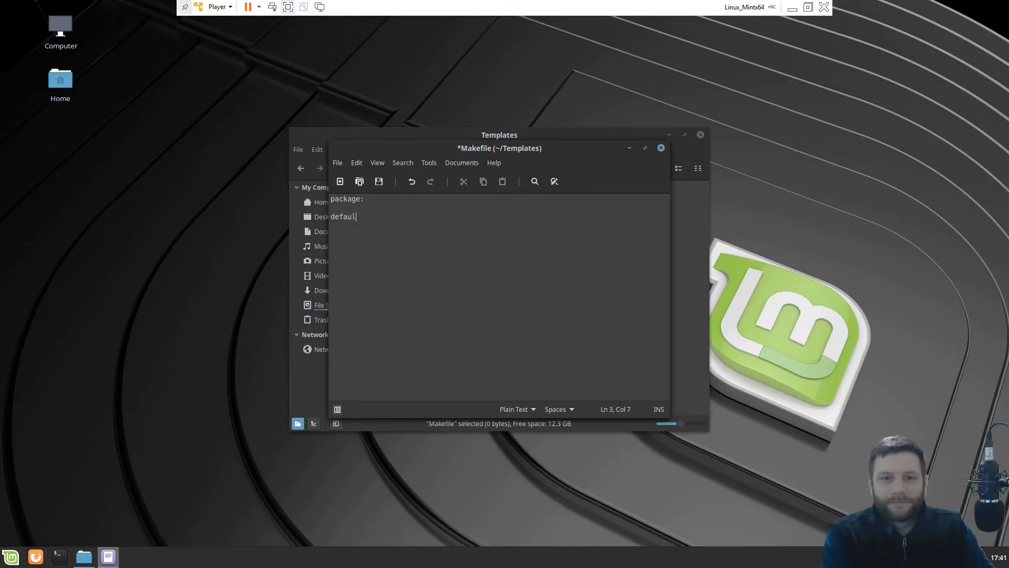
type("t:")
left_click_drag(385, 199, 289, 199)
key("Delete")
key("Delete")
key("Delete")
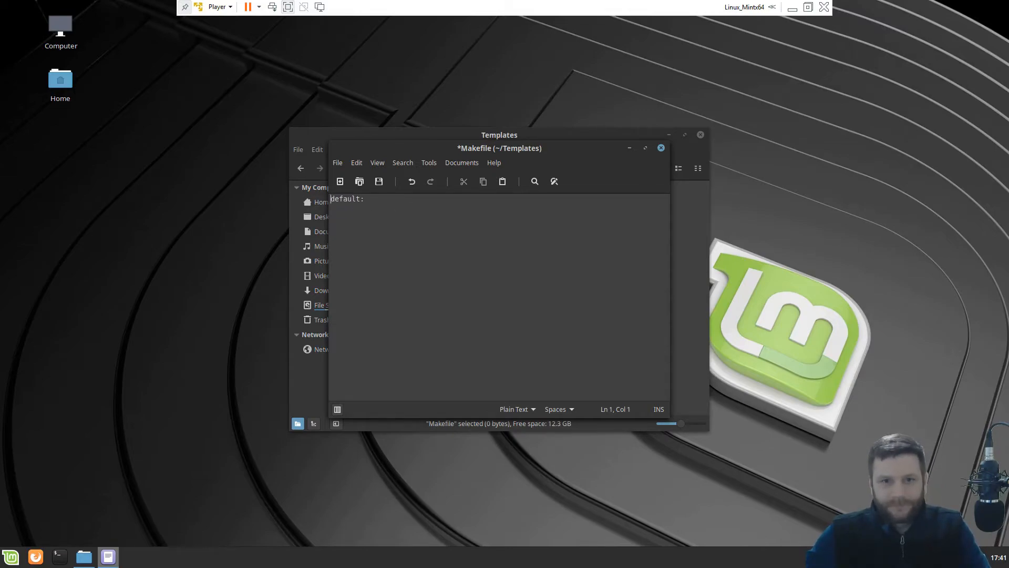
key("Return")
key("Return")
type("package:")
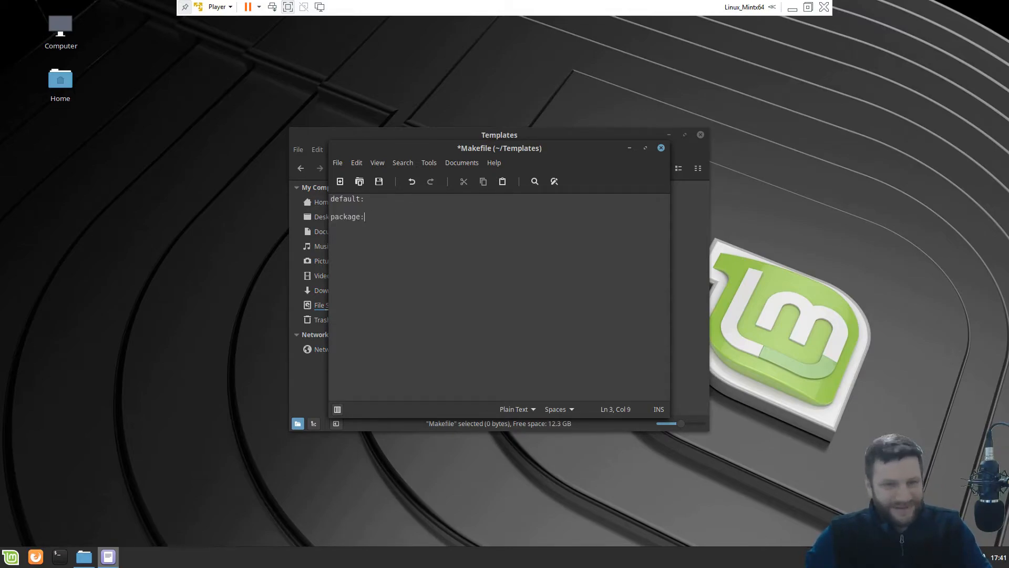
key("Return")
key("Return")
type("clean")
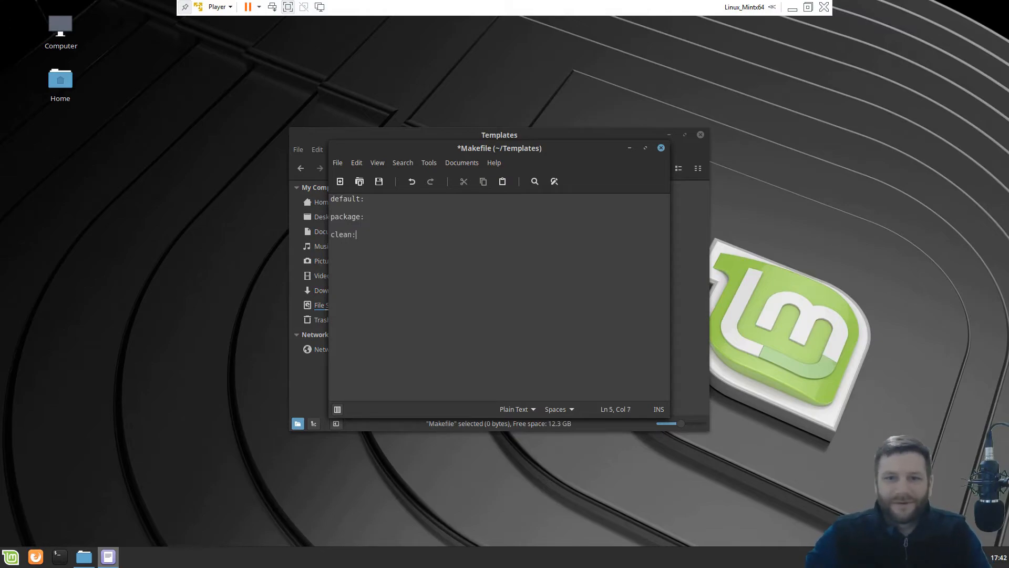
type(":")
key("ctrl+s")
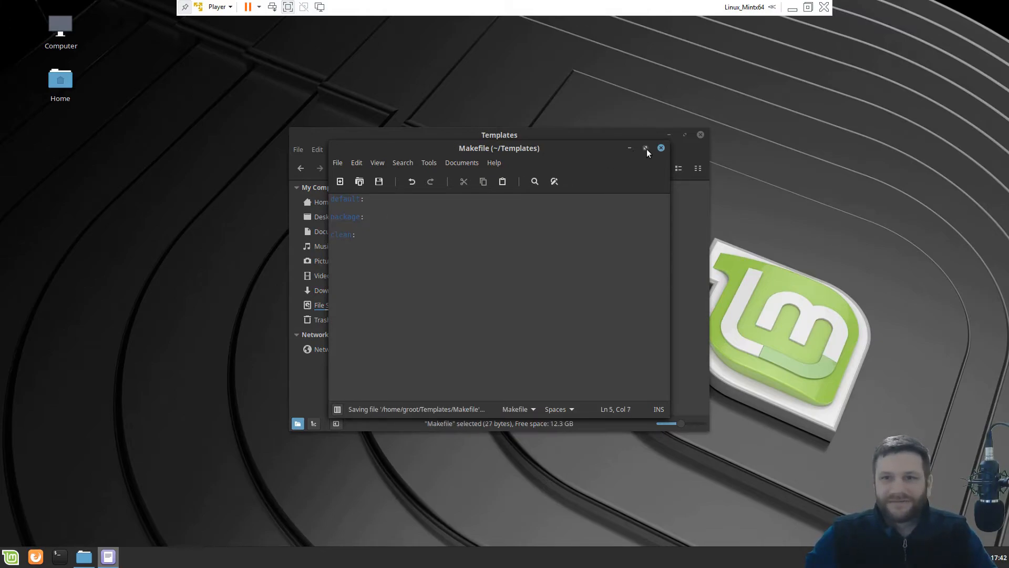
left_click(660, 149)
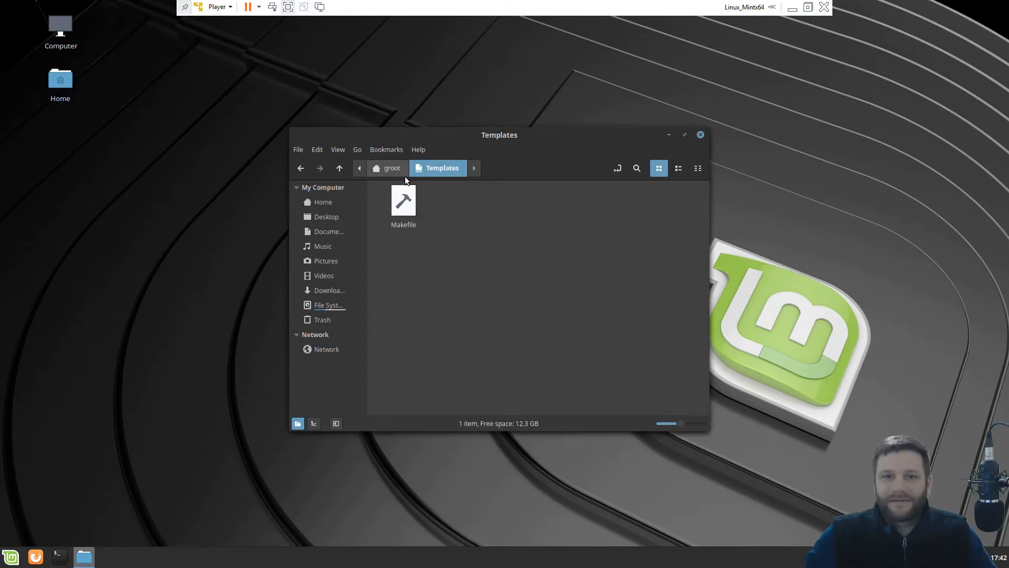
Create a Makefile from the new template in Documents and check its contents.
left_click(393, 169)
left_click(470, 208)
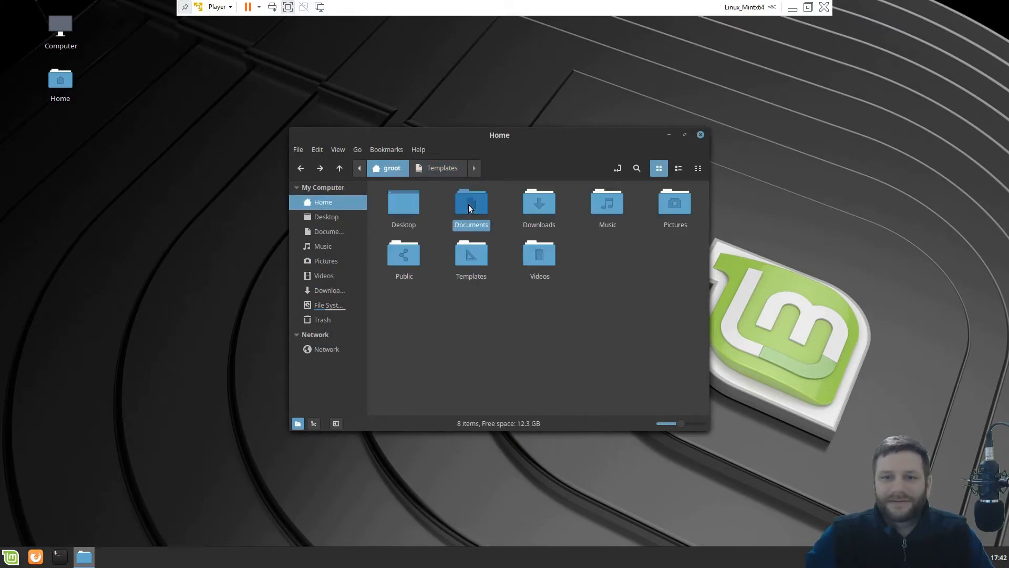
double_click(470, 208)
right_click(467, 220)
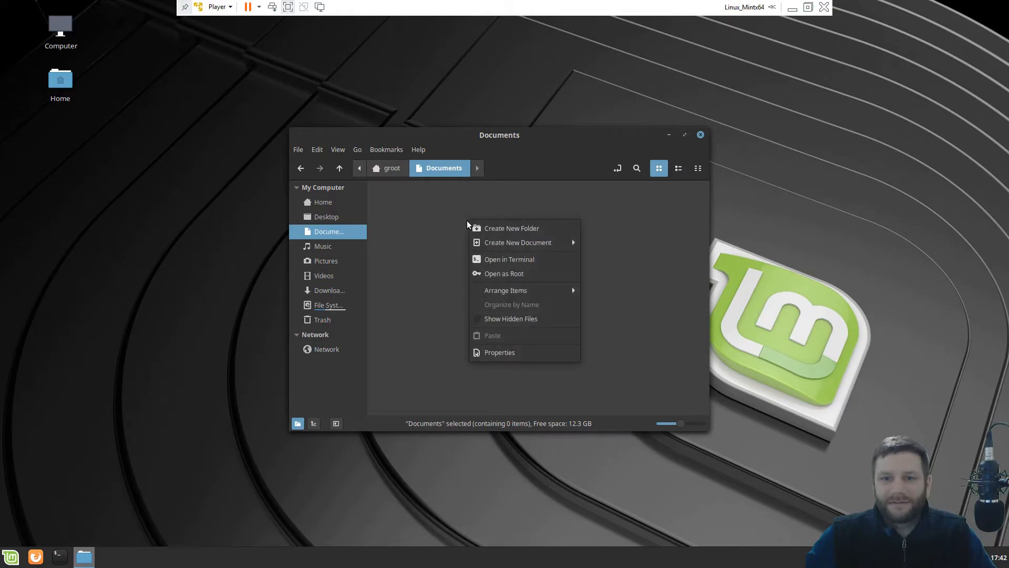
mouse_move(547, 243)
left_click(609, 243)
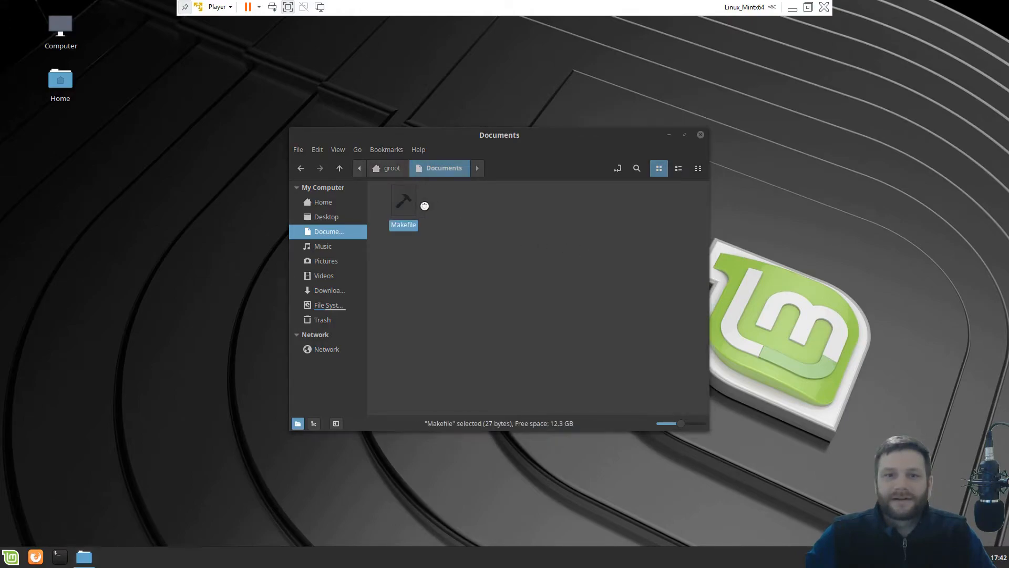
double_click(416, 204)
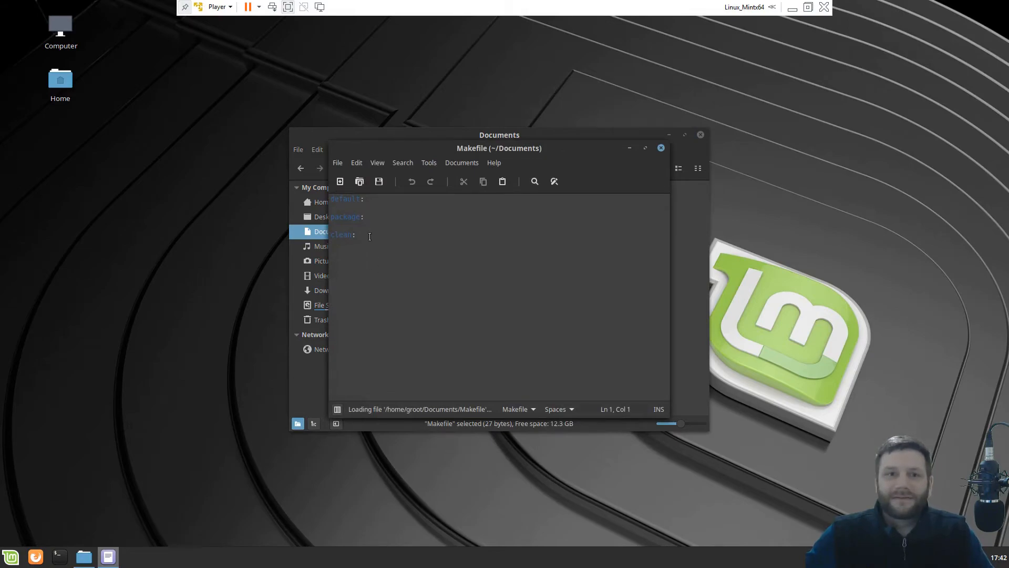
left_click(661, 147)
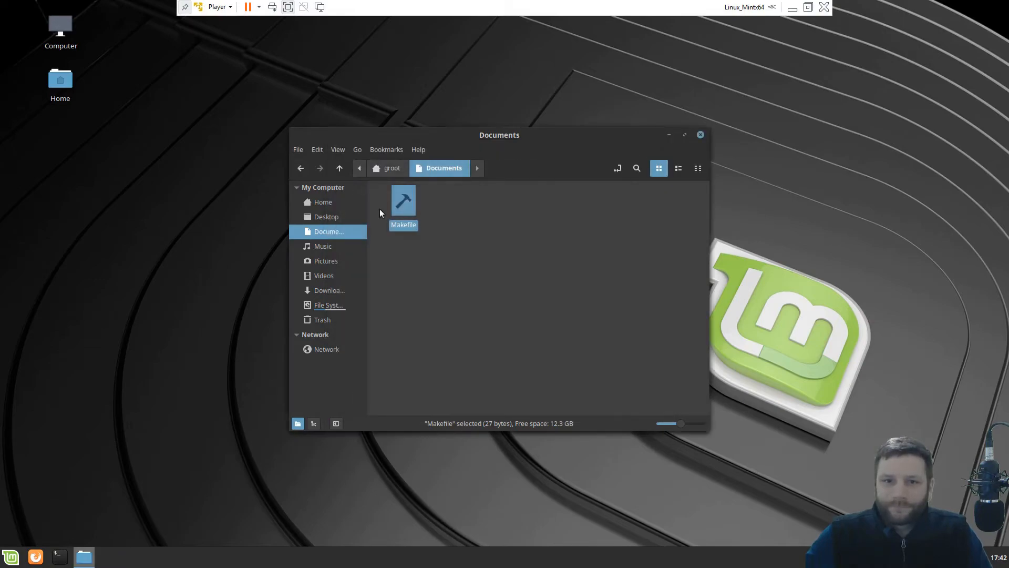
Permanently delete the test Makefile from Documents and close the file manager.
left_click(403, 168)
double_click(465, 192)
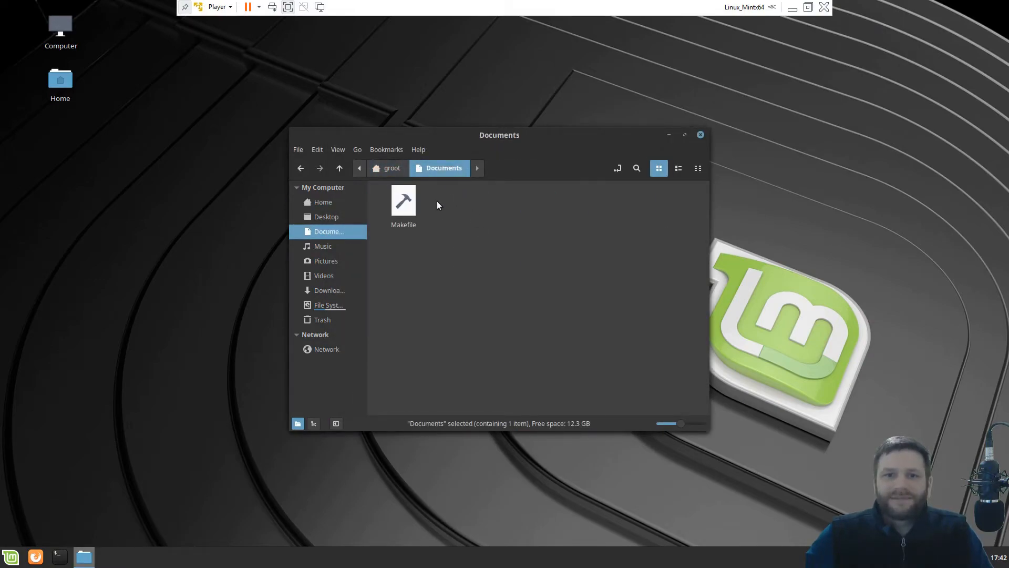
right_click(406, 206)
left_click(443, 326)
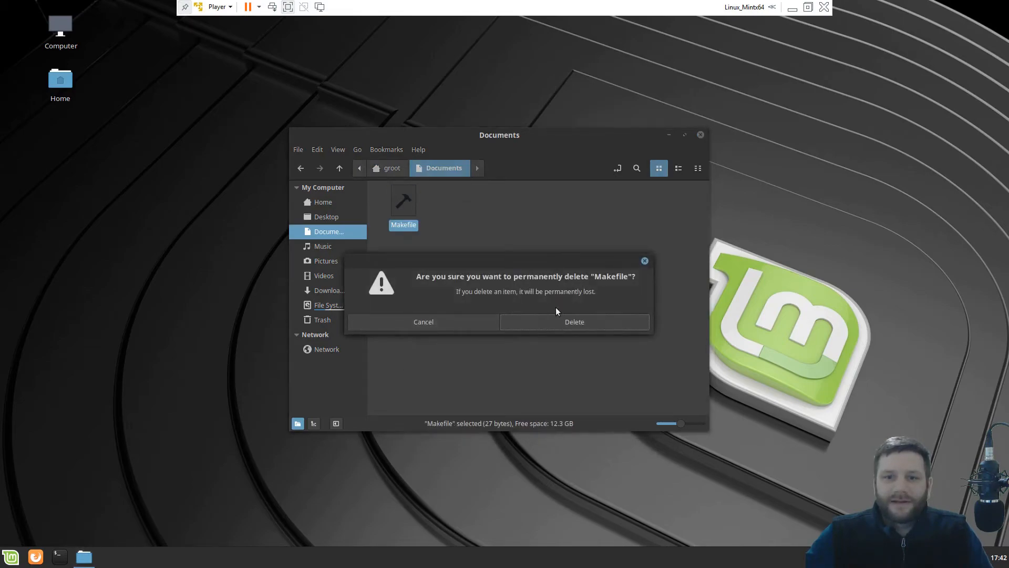
left_click(548, 321)
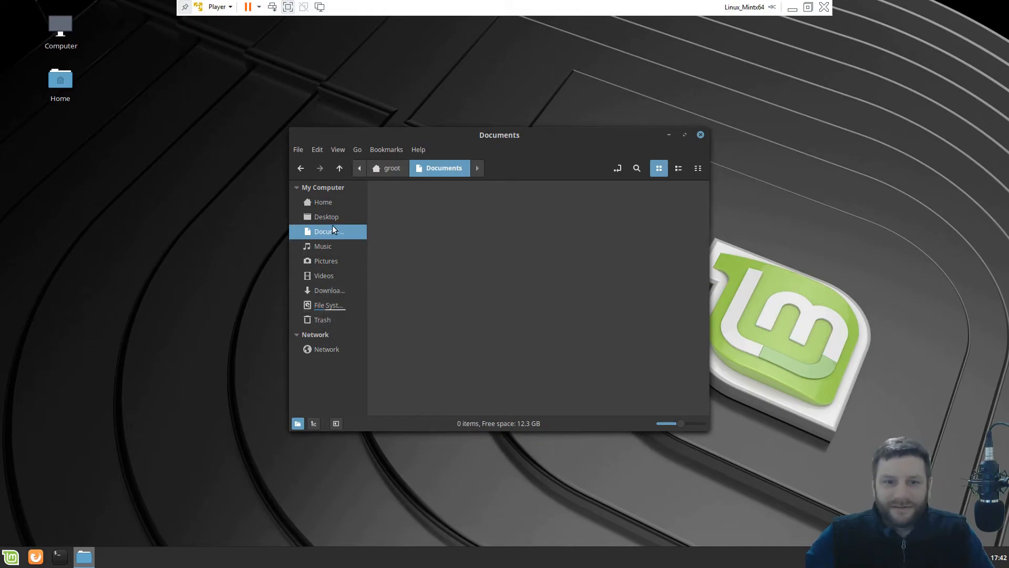
left_click(333, 205)
left_click(700, 135)
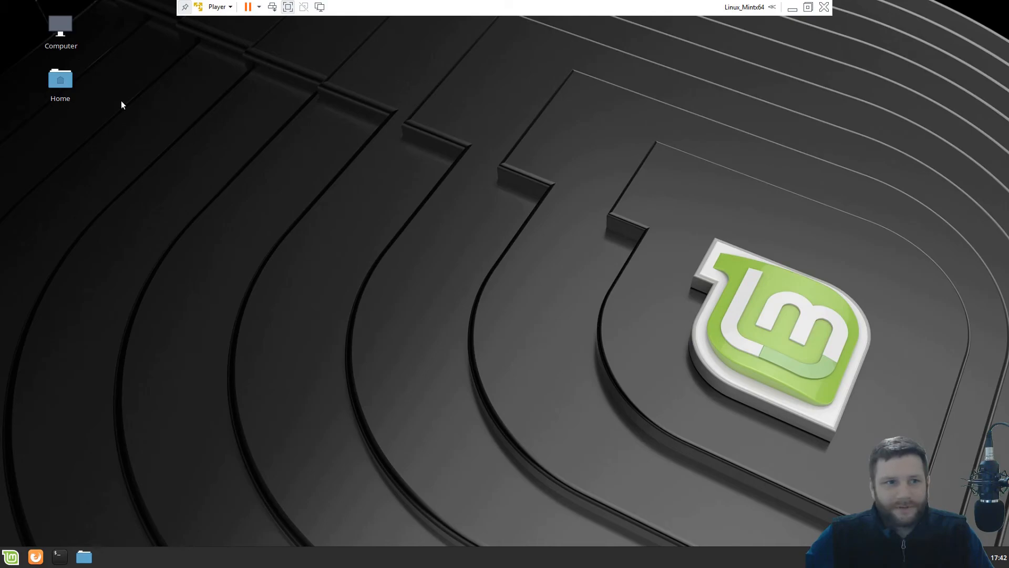
left_click(11, 556)
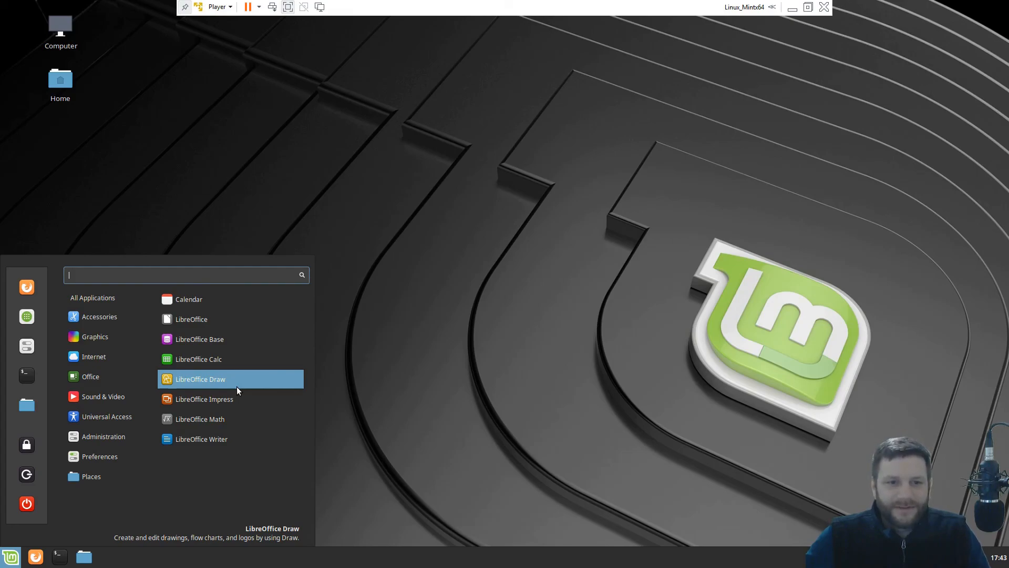
mouse_move(115, 402)
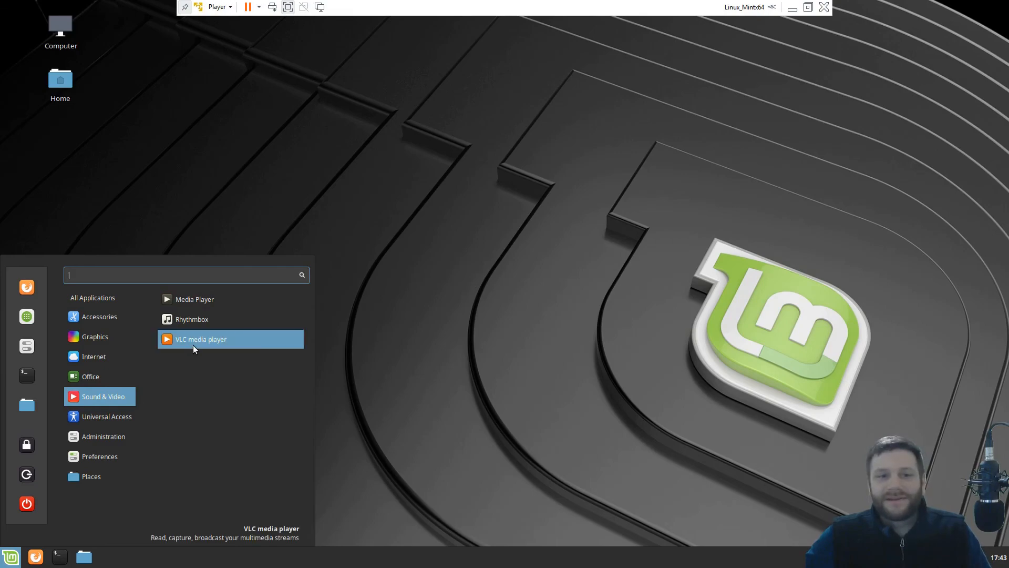
left_click(494, 339)
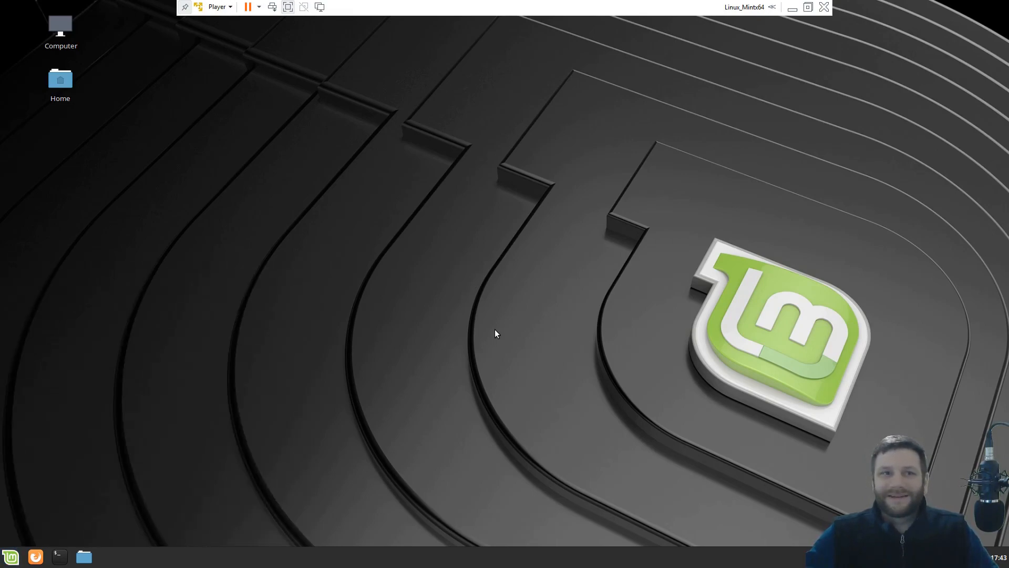